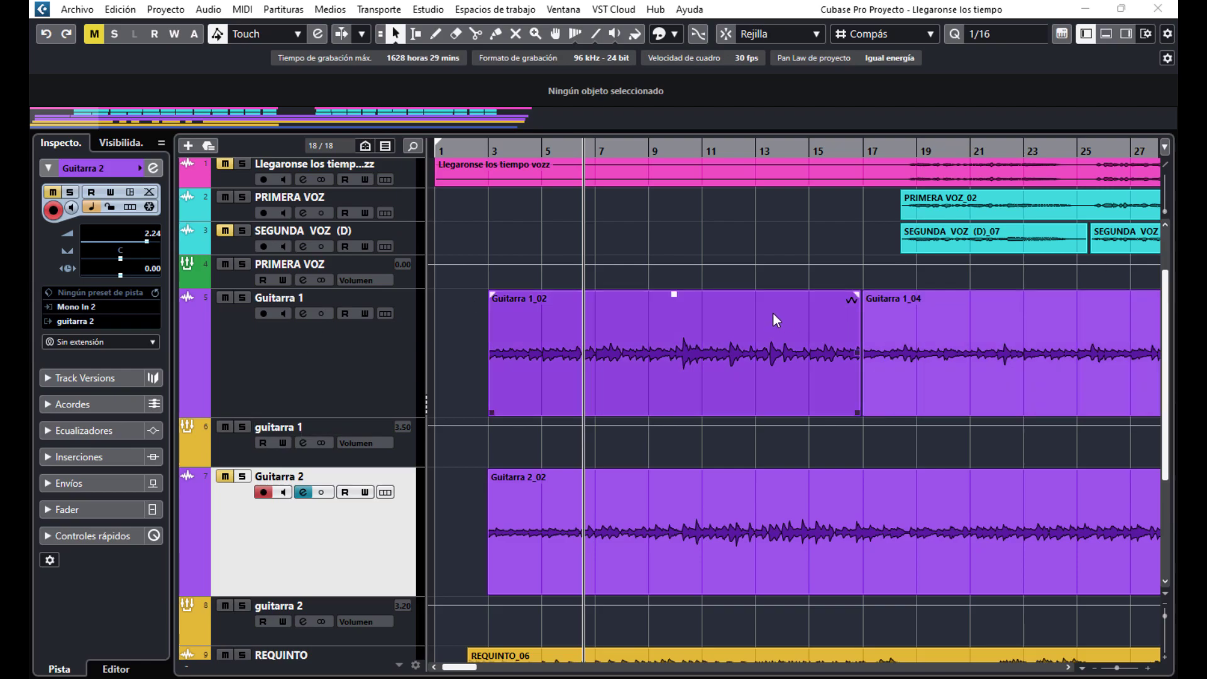
# - Move the project cursor back near bar 2, with a wider stretch of the song and taller tracks in view
pyautogui.scroll(2, 770, 318)
pyautogui.scroll(-5, 768, 316)
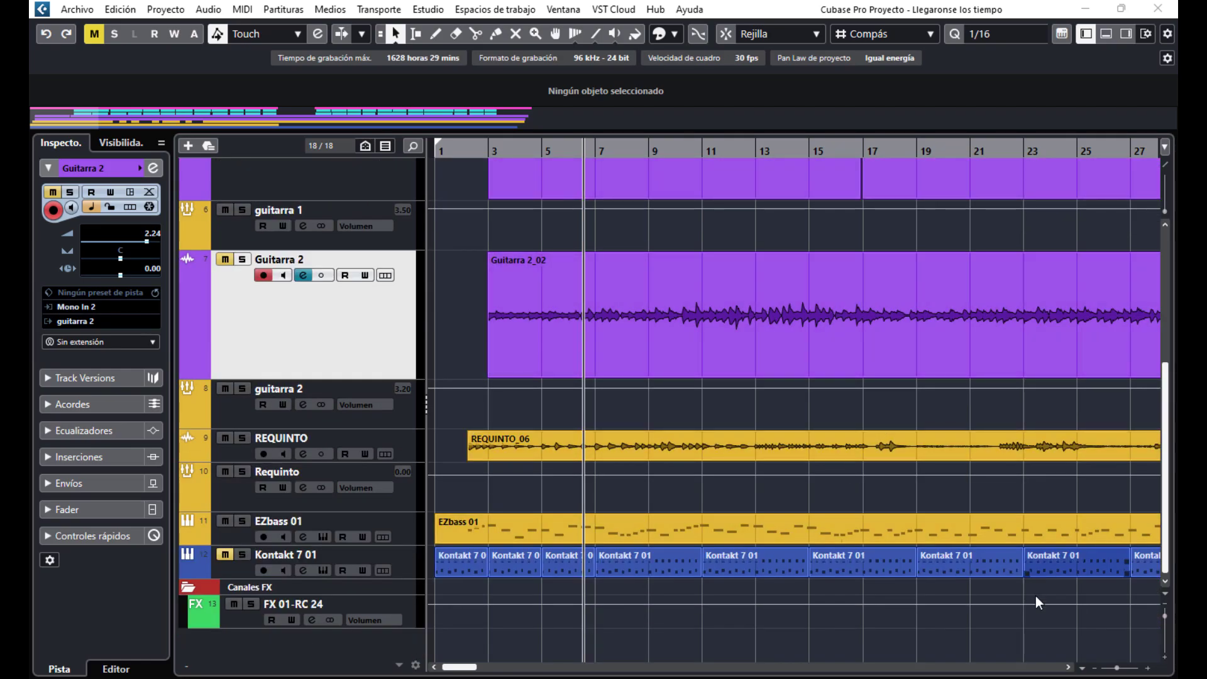
pyautogui.moveTo(1118, 668); pyautogui.dragTo(1112, 667)
pyautogui.moveTo(1167, 622); pyautogui.dragTo(1167, 626)
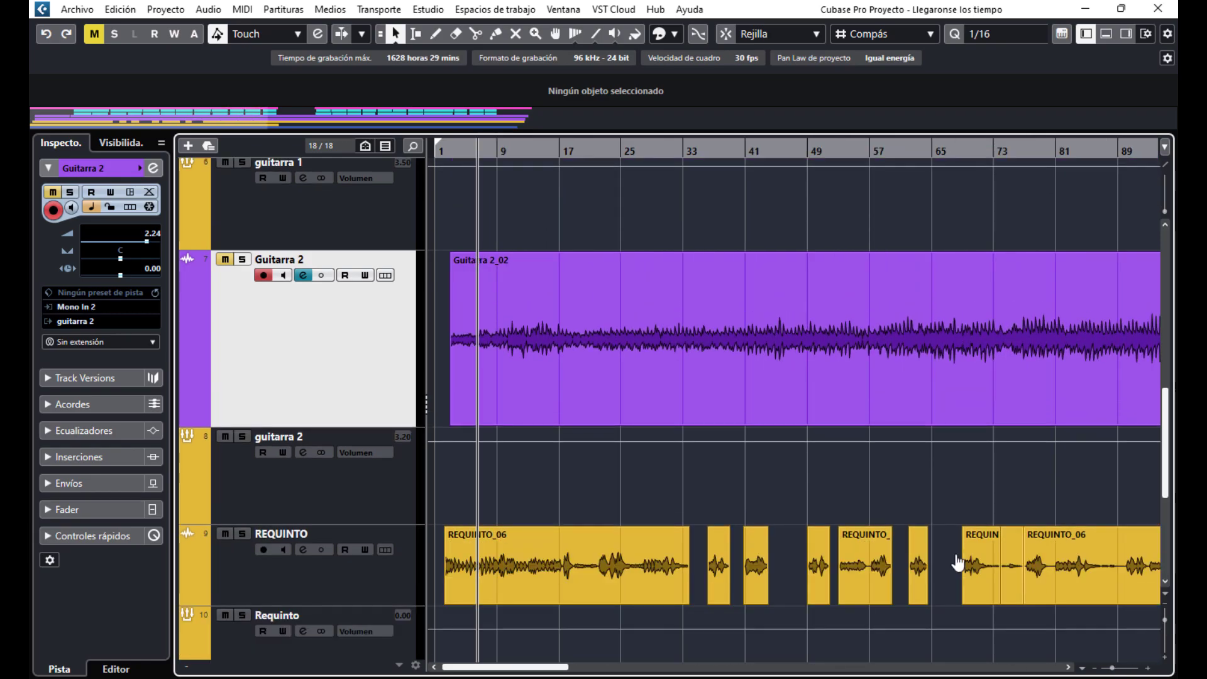
pyautogui.scroll(3, 509, 486)
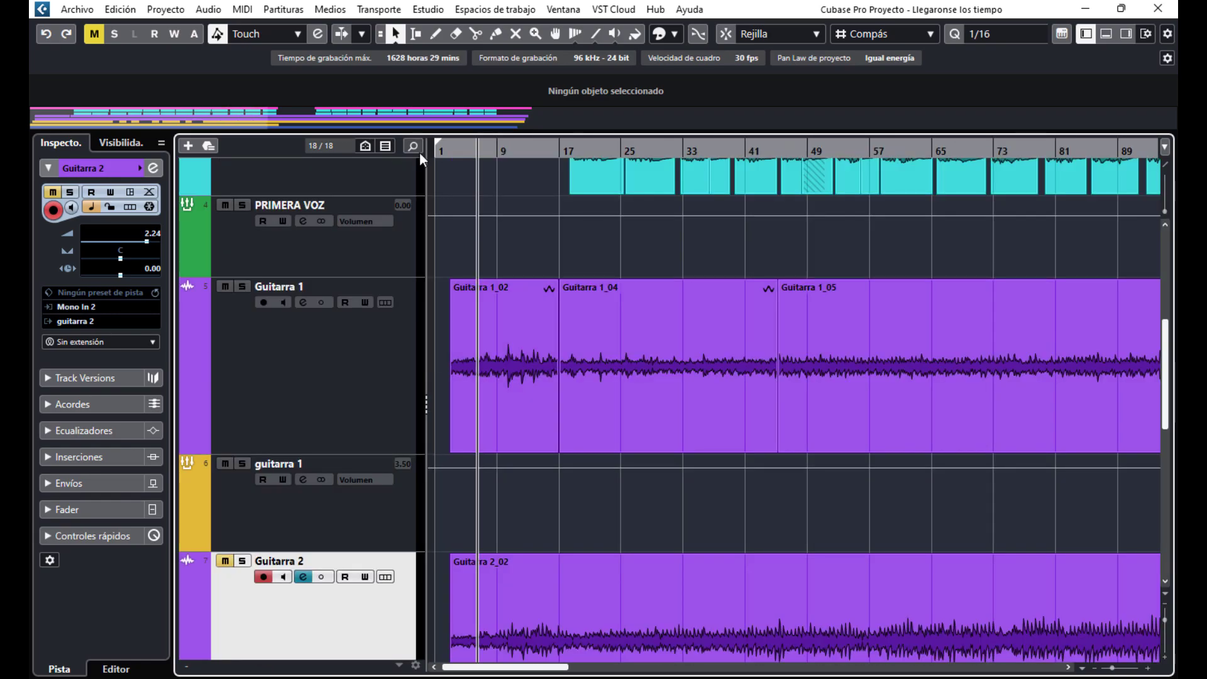
pyautogui.click(447, 152)
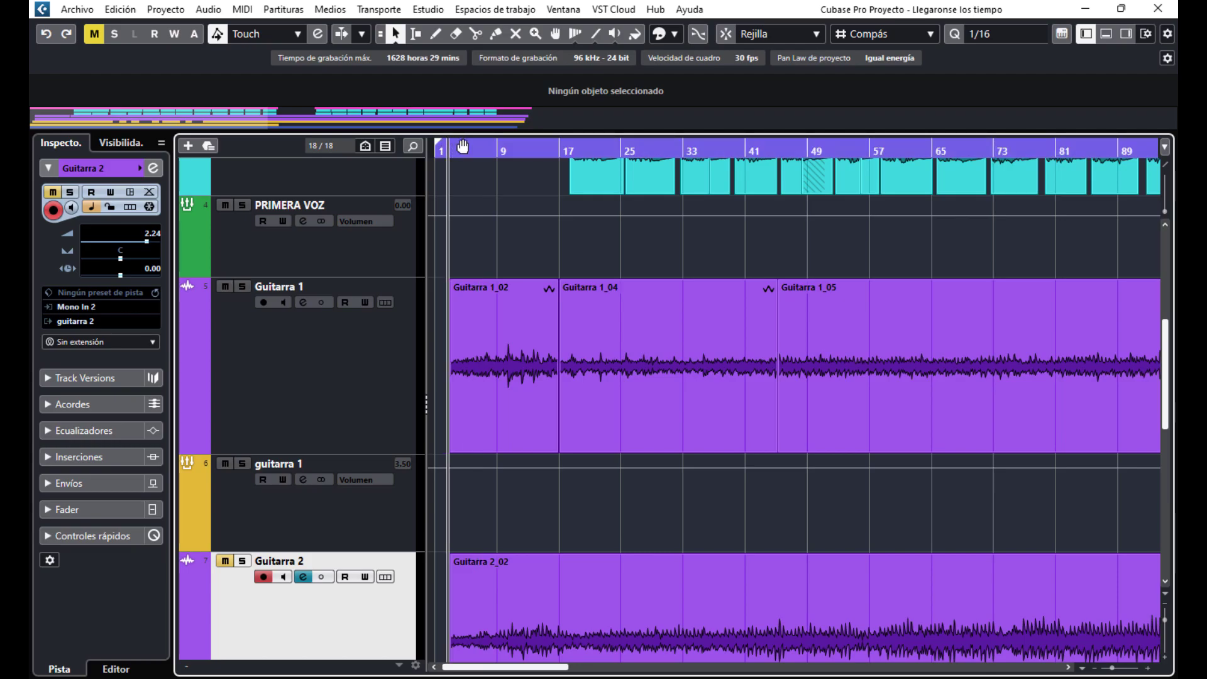
# - Look through the project's tracks, from the voices and both guitars down to the requinto, EZbass 01 and Kontakt 7 01
pyautogui.scroll(3, 510, 412)
pyautogui.scroll(-5, 507, 421)
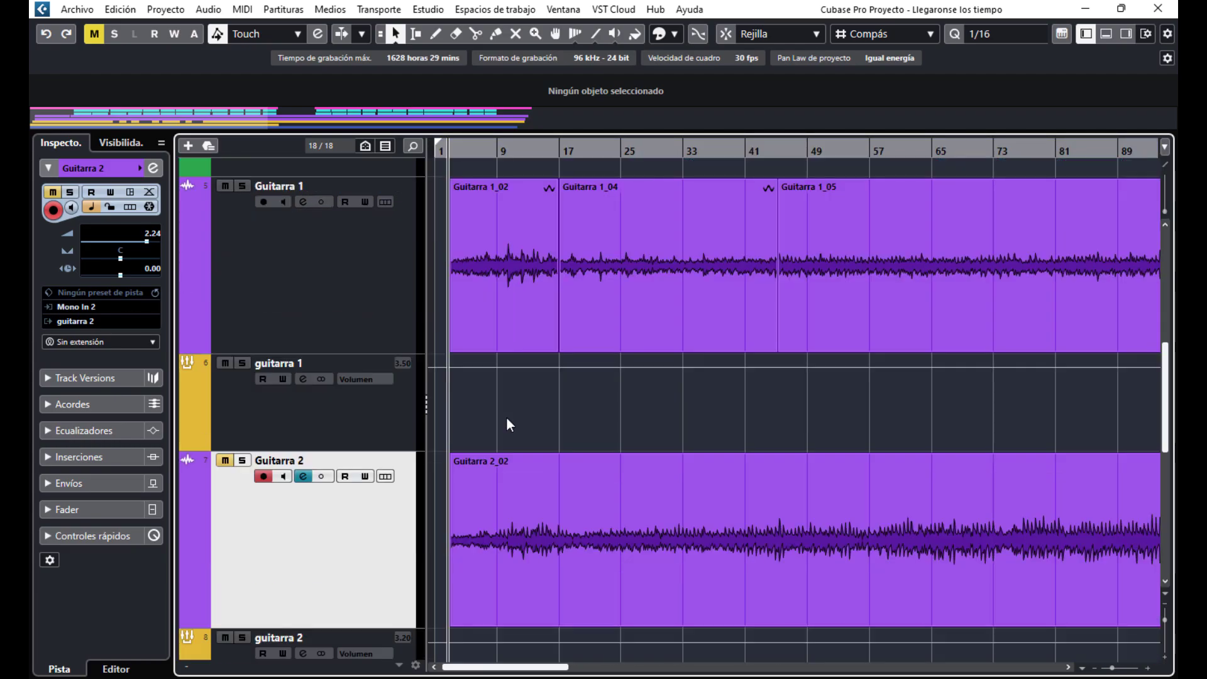
pyautogui.scroll(8, 506, 421)
pyautogui.scroll(-5, 512, 421)
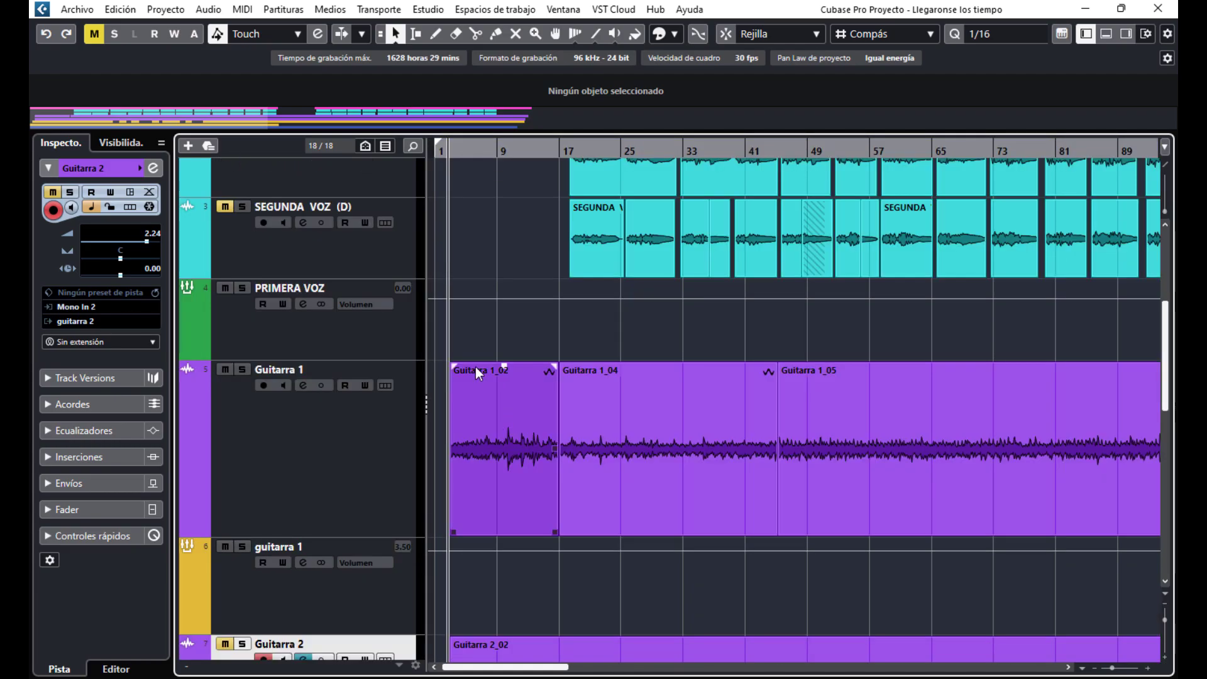
pyautogui.scroll(-2, 406, 455)
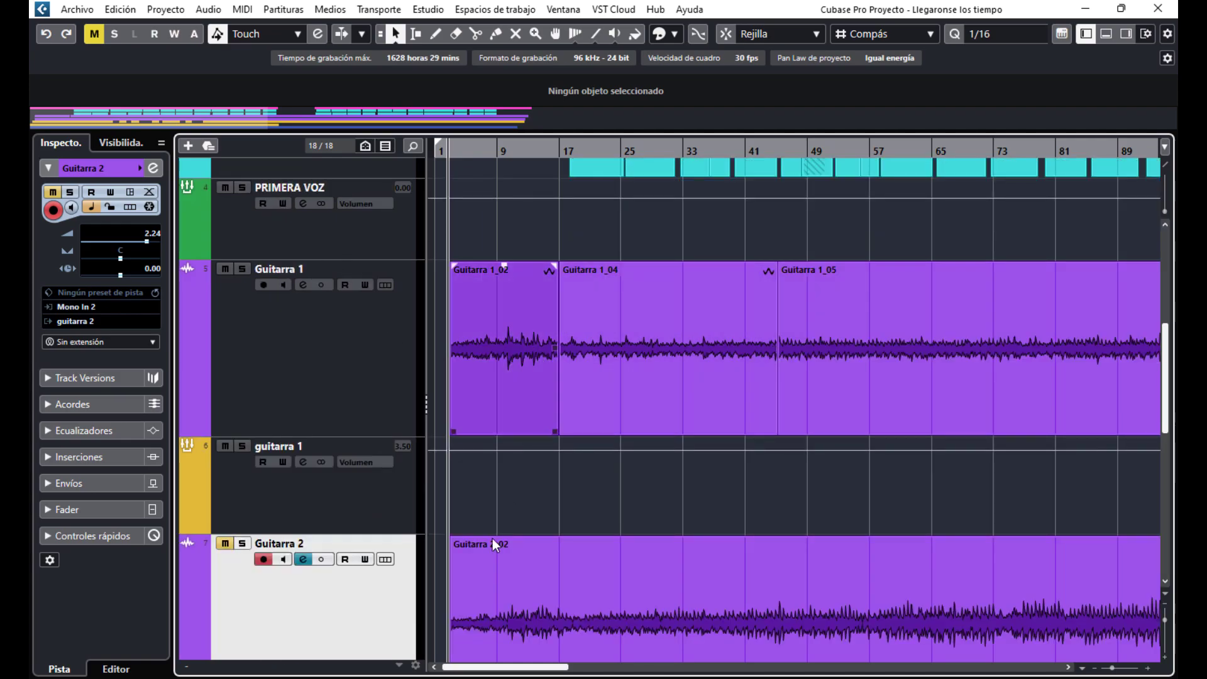
pyautogui.scroll(-2, 477, 522)
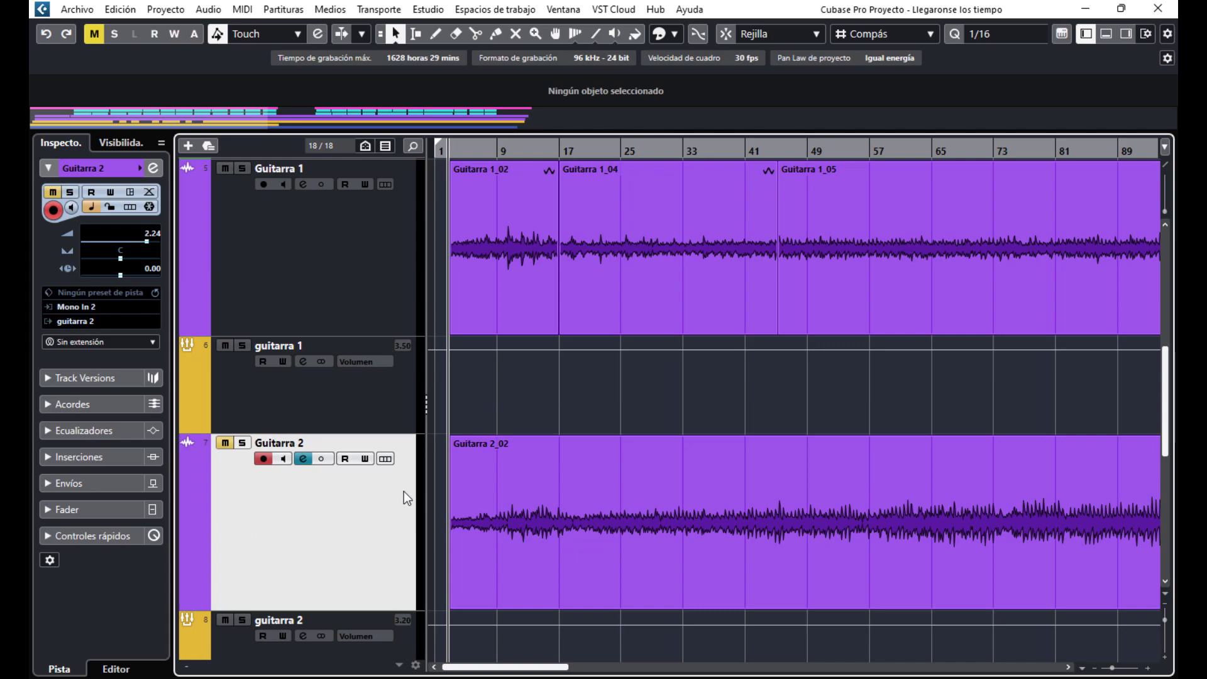
pyautogui.scroll(-4, 406, 497)
pyautogui.scroll(-2, 482, 472)
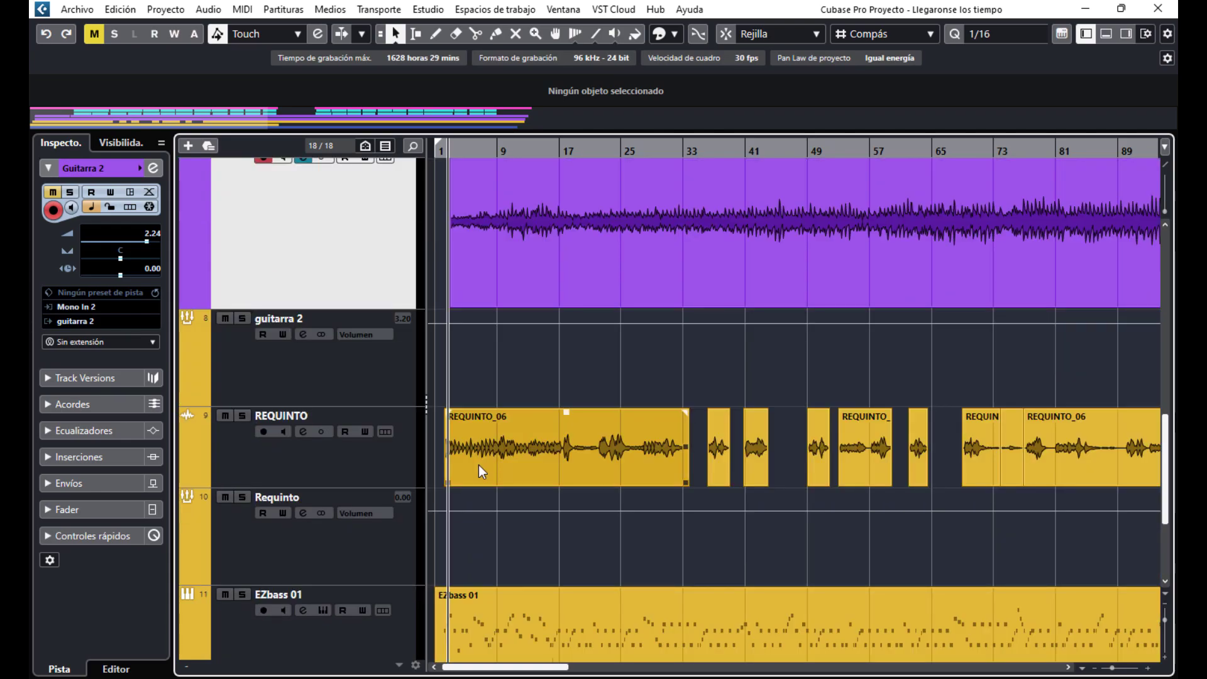
pyautogui.scroll(-2, 363, 458)
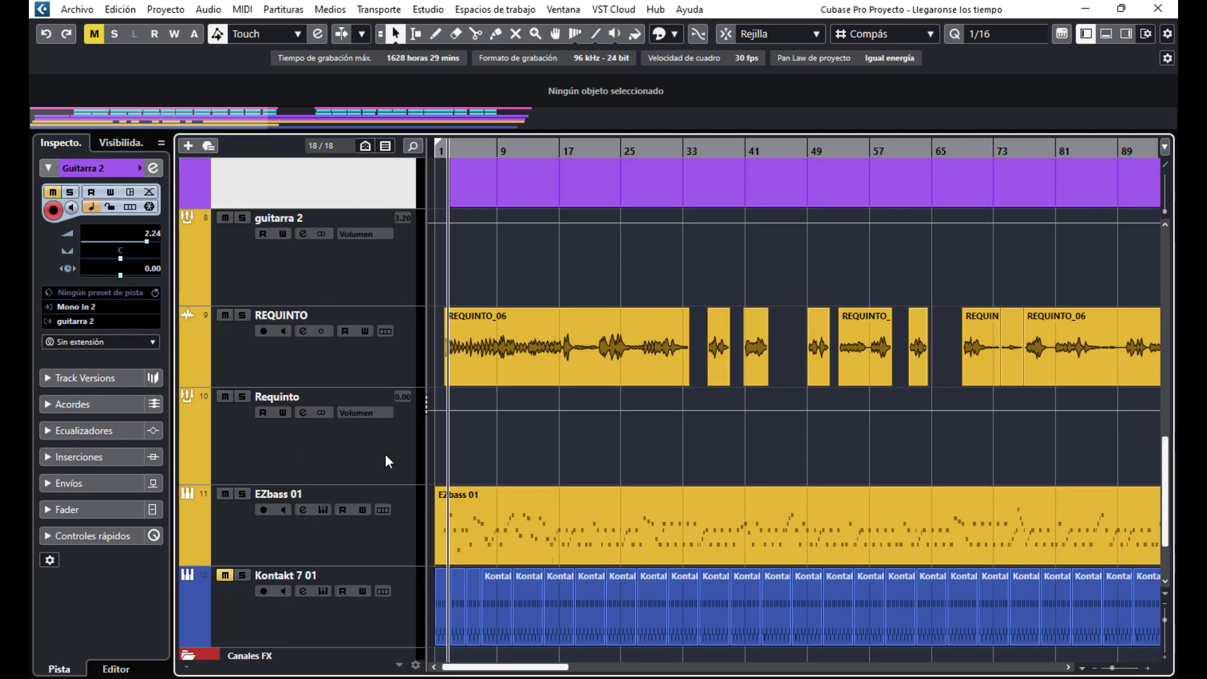
pyautogui.scroll(8, 350, 462)
pyautogui.scroll(2, 350, 462)
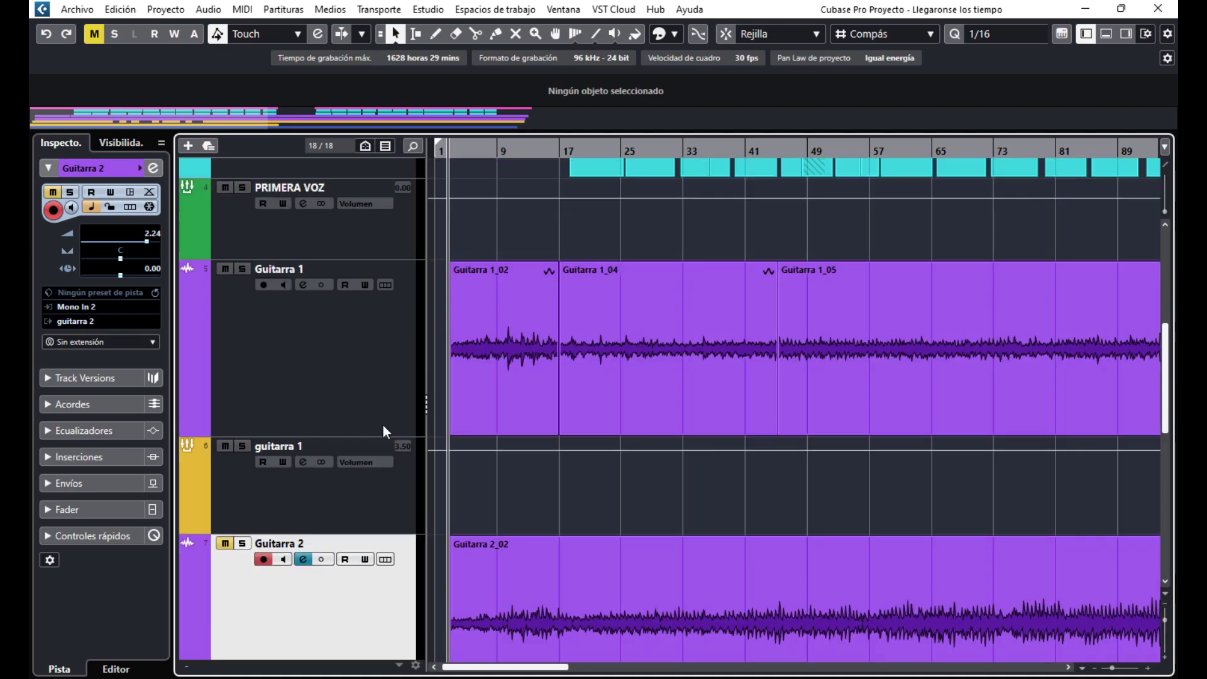
# - Open the channel settings of the guitarra 1 group track, review its insert effects and put the window away
pyautogui.click(395, 300)
pyautogui.click(373, 484)
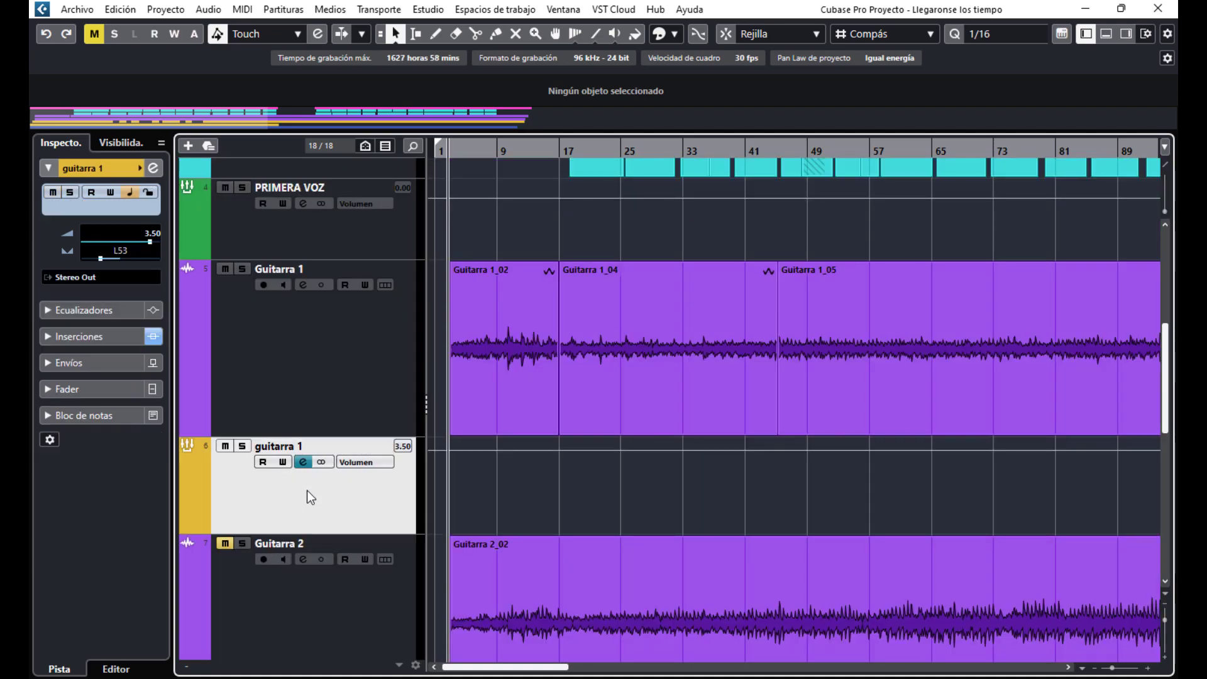
pyautogui.click(296, 362)
pyautogui.click(350, 491)
pyautogui.click(303, 462)
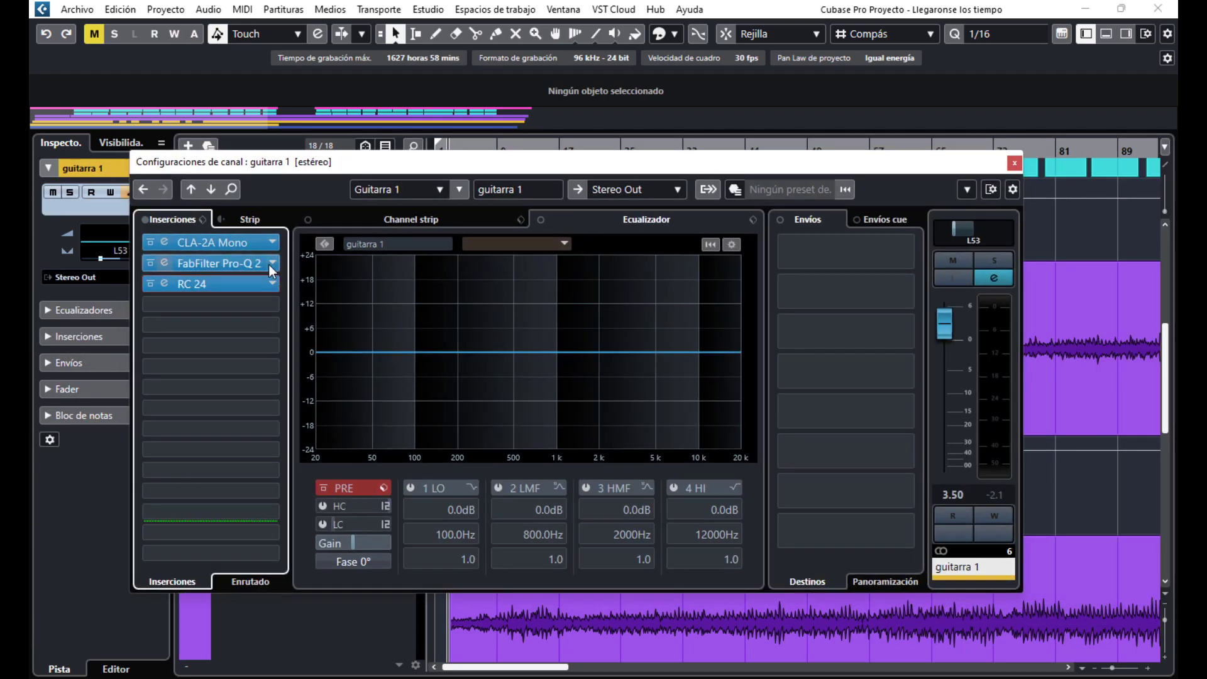
pyautogui.moveTo(252, 163); pyautogui.dragTo(1178, 179)
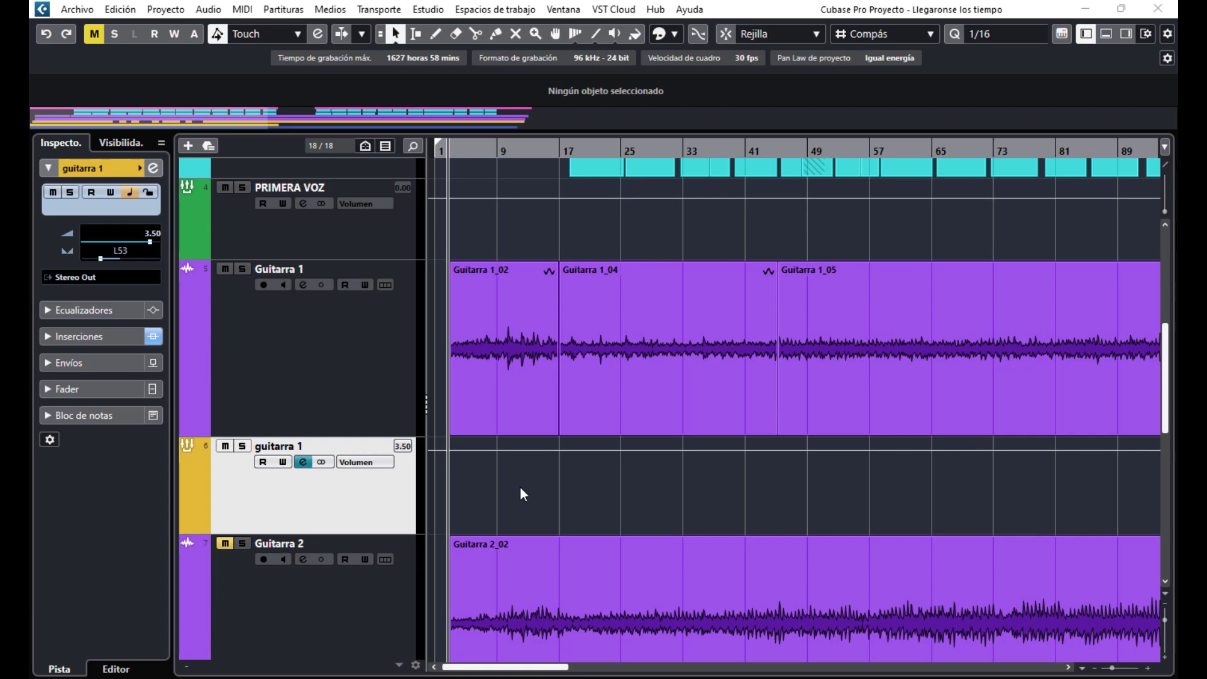
# - Select the EZbass 01 track and open its MIDI part in the Key Editor
pyautogui.scroll(-5, 519, 488)
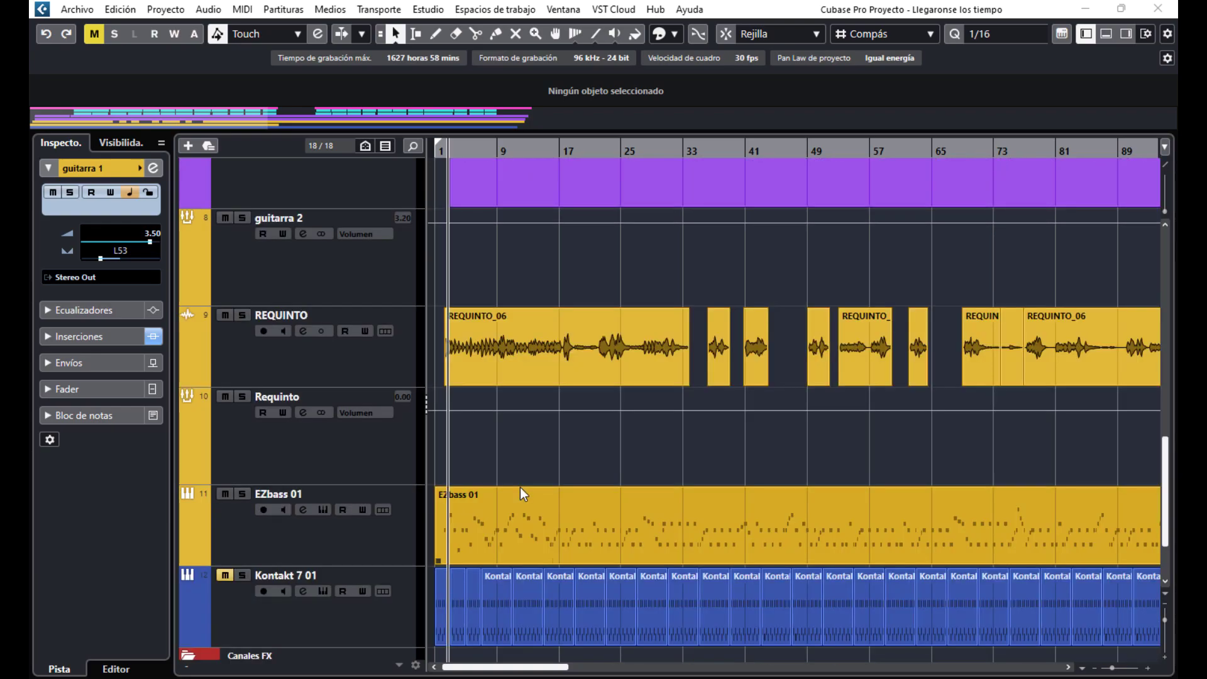
pyautogui.click(291, 545)
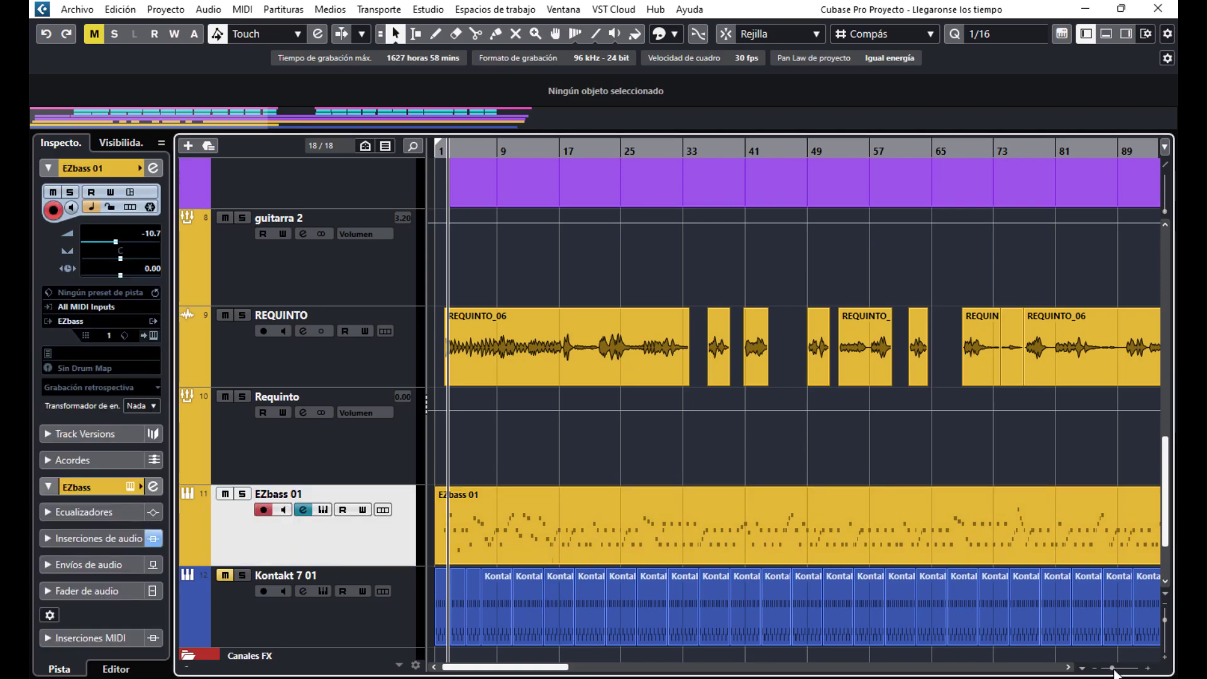
pyautogui.moveTo(1113, 668); pyautogui.dragTo(1120, 668)
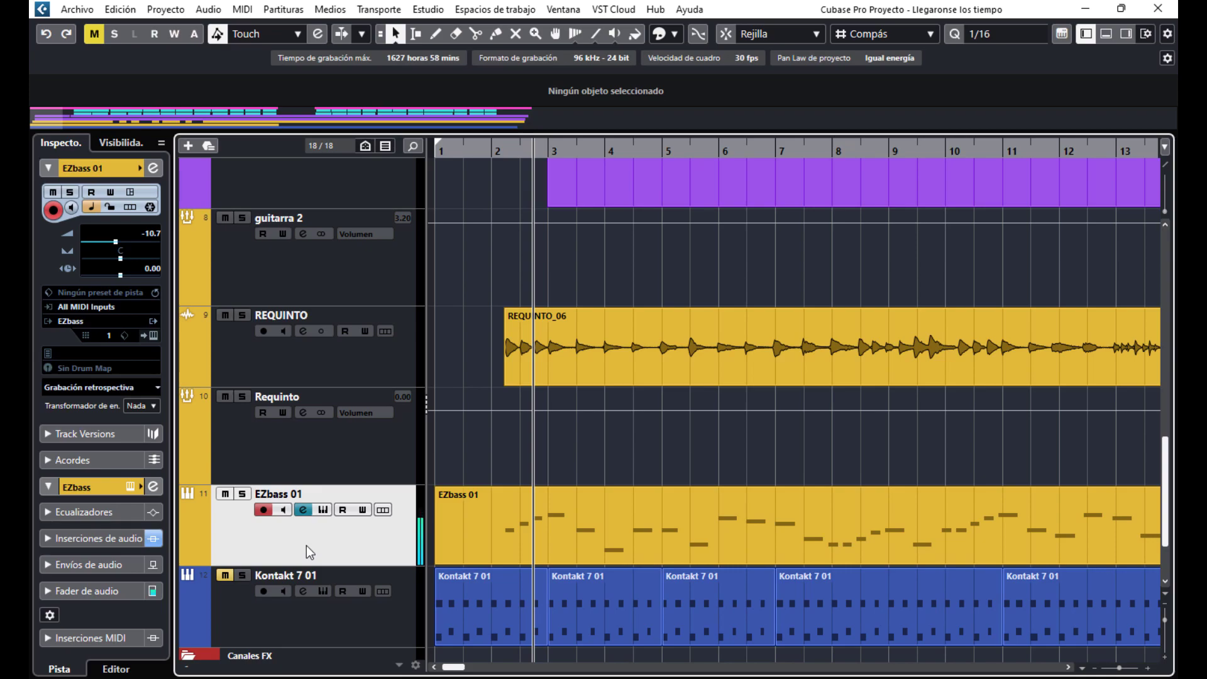
pyautogui.click(514, 544)
pyautogui.doubleClick(514, 549)
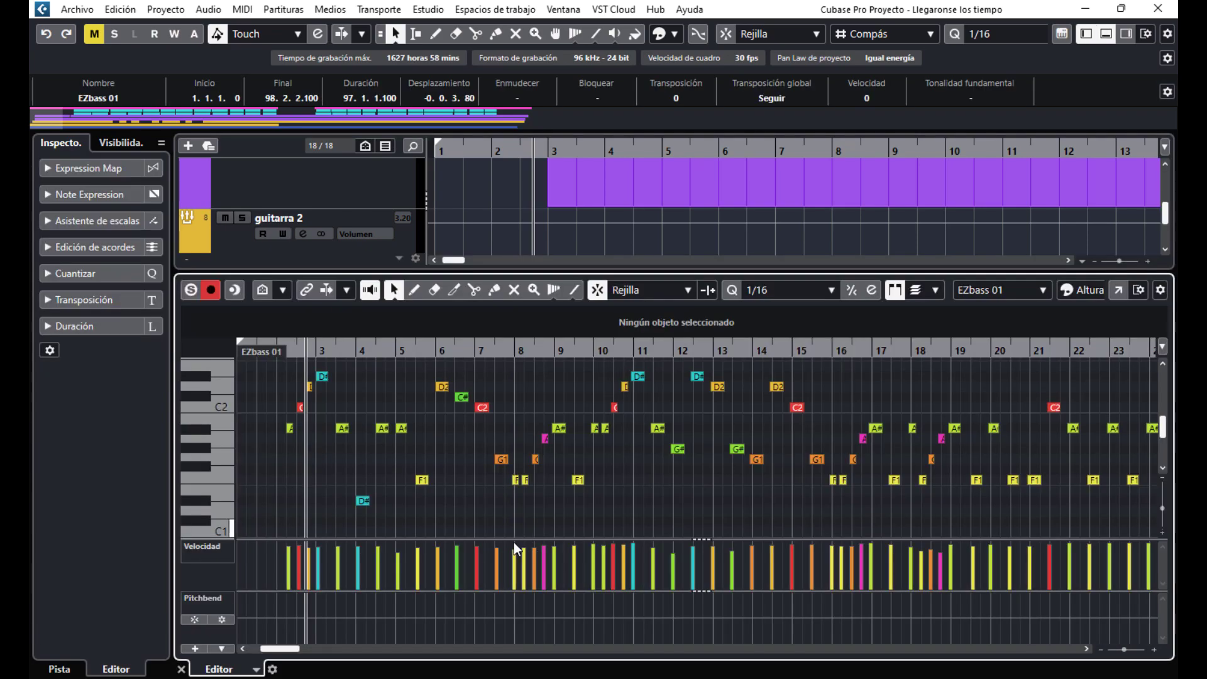
# - Reduce the height of the velocity and pitchbend lanes to enlarge the note area around bars 2 to 5
pyautogui.moveTo(1129, 648); pyautogui.dragTo(1134, 648)
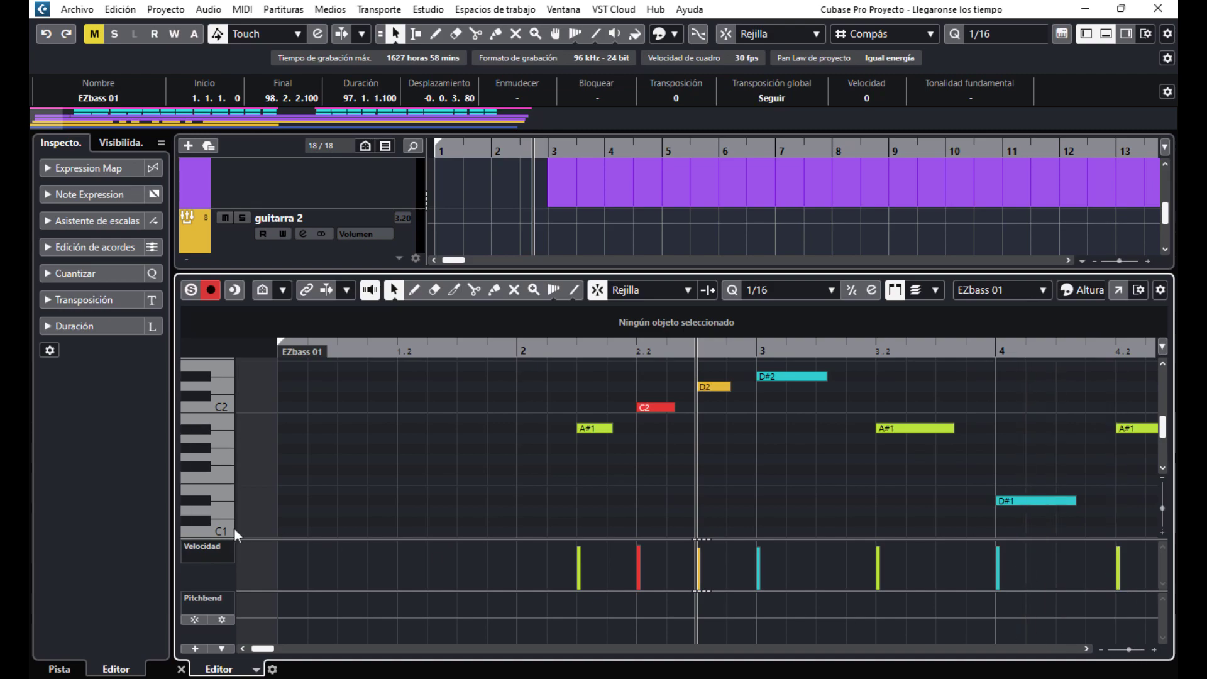
pyautogui.moveTo(255, 592); pyautogui.dragTo(257, 617)
pyautogui.moveTo(254, 552); pyautogui.dragTo(254, 566)
pyautogui.scroll(2, 741, 488)
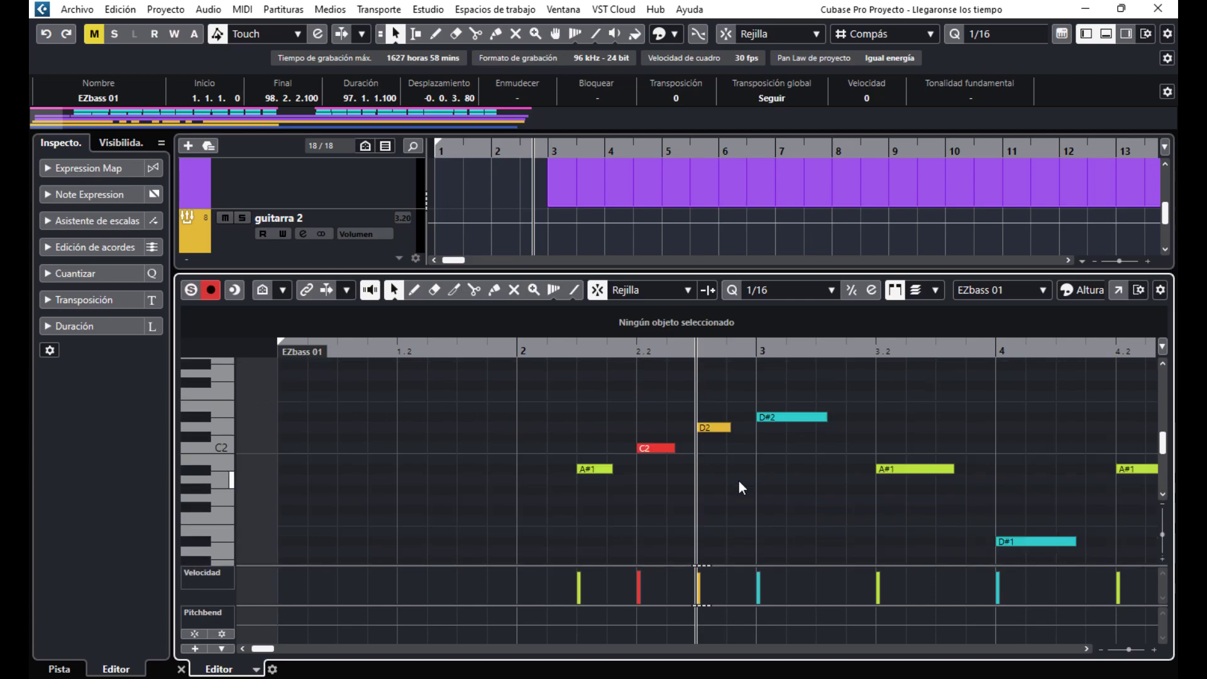
pyautogui.moveTo(1128, 651); pyautogui.dragTo(1129, 652)
pyautogui.click(1089, 650)
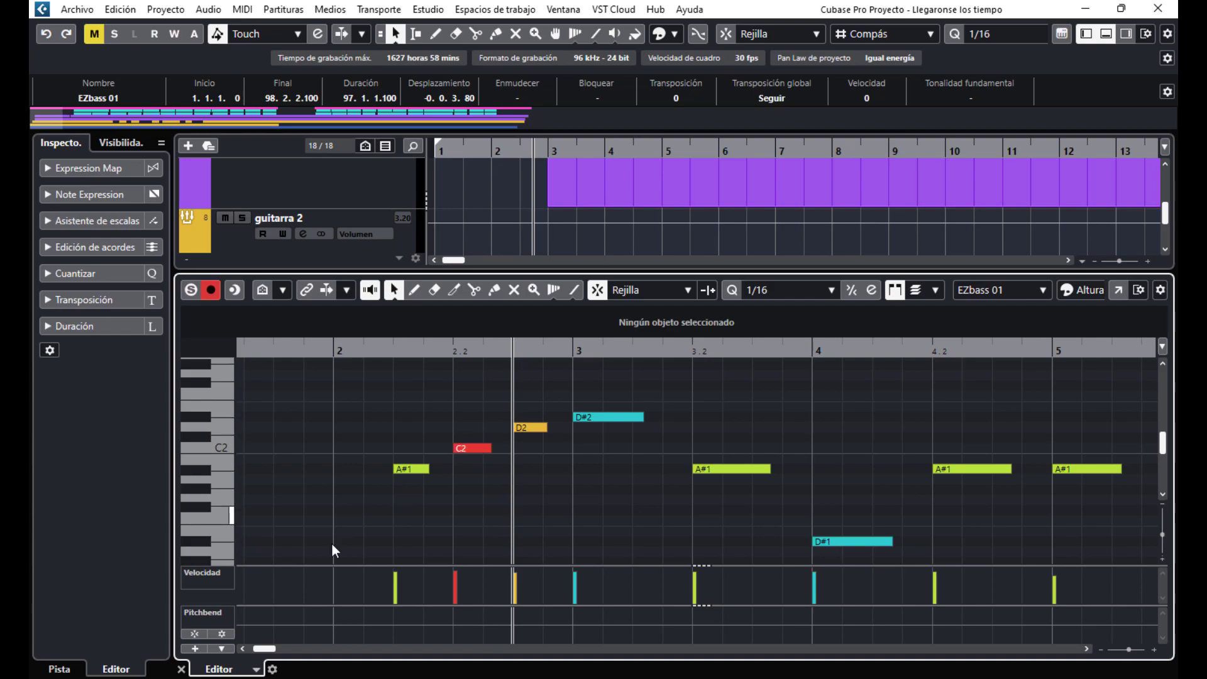
# - Play the EZbass 01 part from bar 2 to hear the opening bass line
pyautogui.click(351, 355)
pyautogui.press('space')
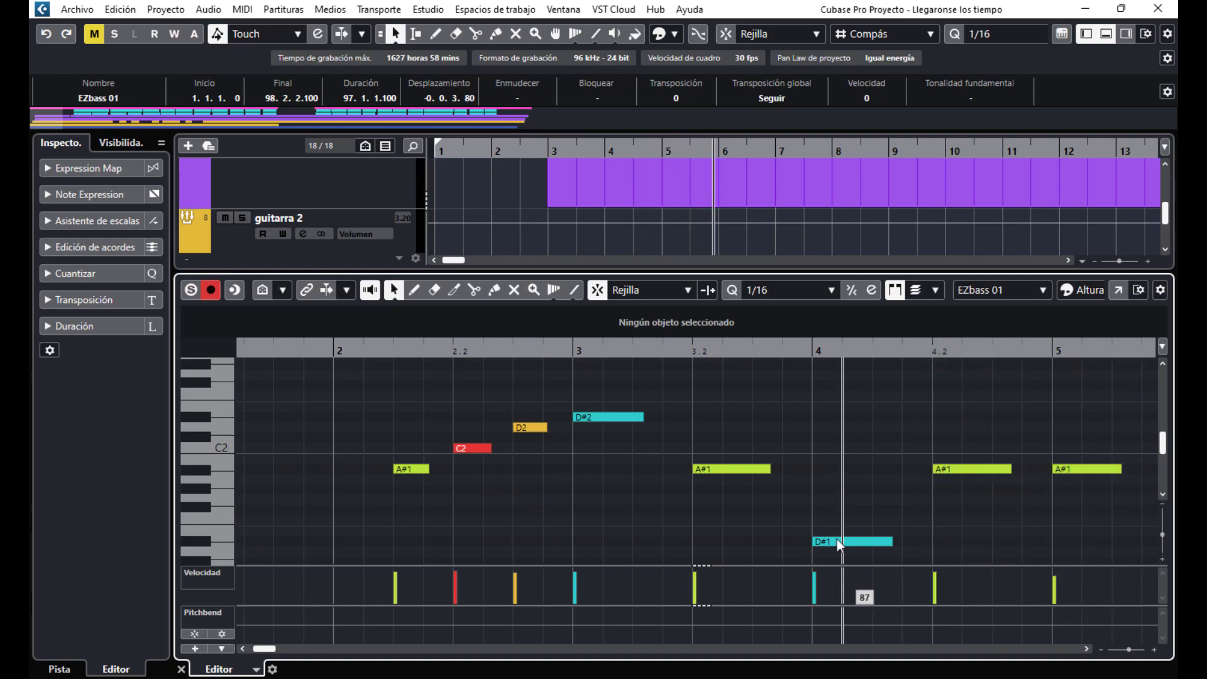
pyautogui.moveTo(1129, 650); pyautogui.dragTo(1127, 650)
pyautogui.click(1087, 648)
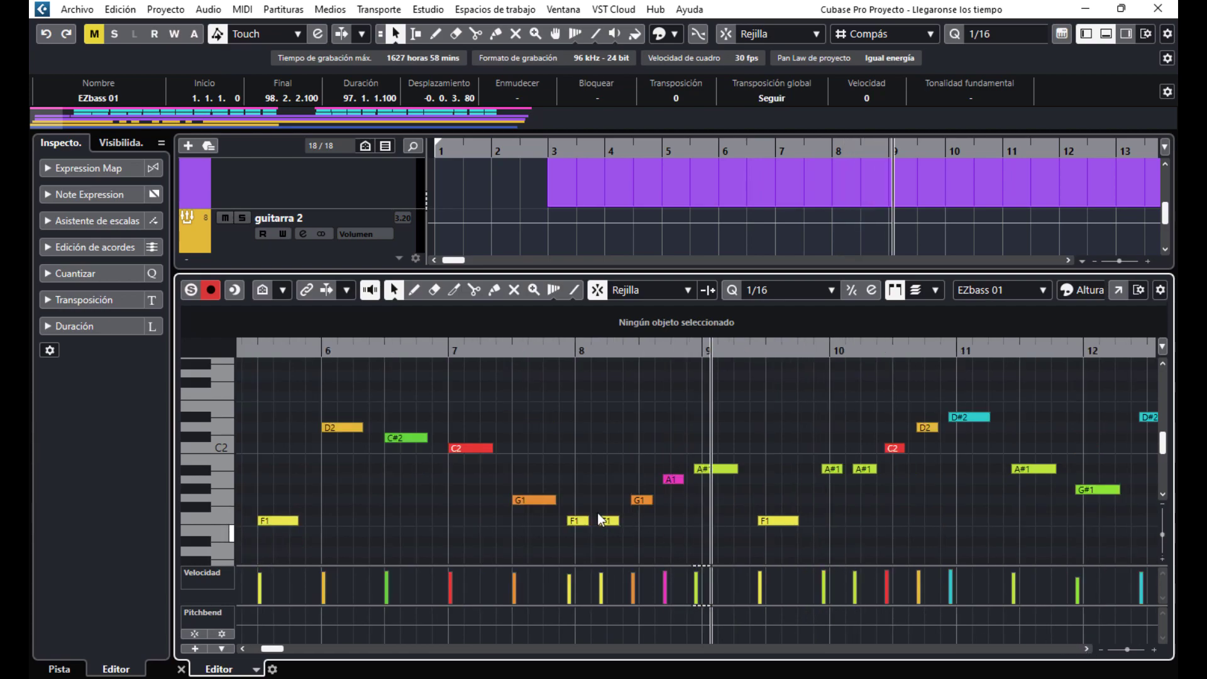
# - Examine the run of bass notes F1, F1, G1, A1 and A#1 from bar 8 into bar 9
pyautogui.scroll(-2, 598, 514)
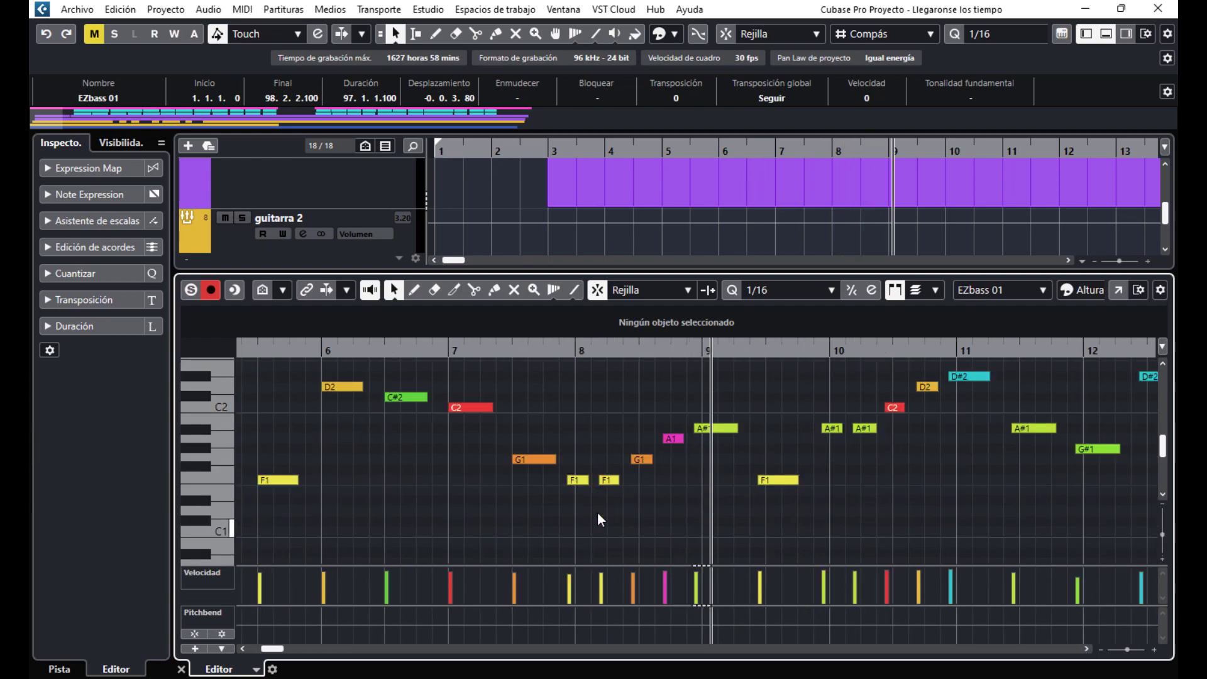
pyautogui.click(573, 480)
pyautogui.moveTo(615, 463); pyautogui.dragTo(615, 501)
pyautogui.moveTo(644, 438); pyautogui.dragTo(644, 494)
pyautogui.moveTo(679, 421); pyautogui.dragTo(679, 445)
pyautogui.click(702, 430)
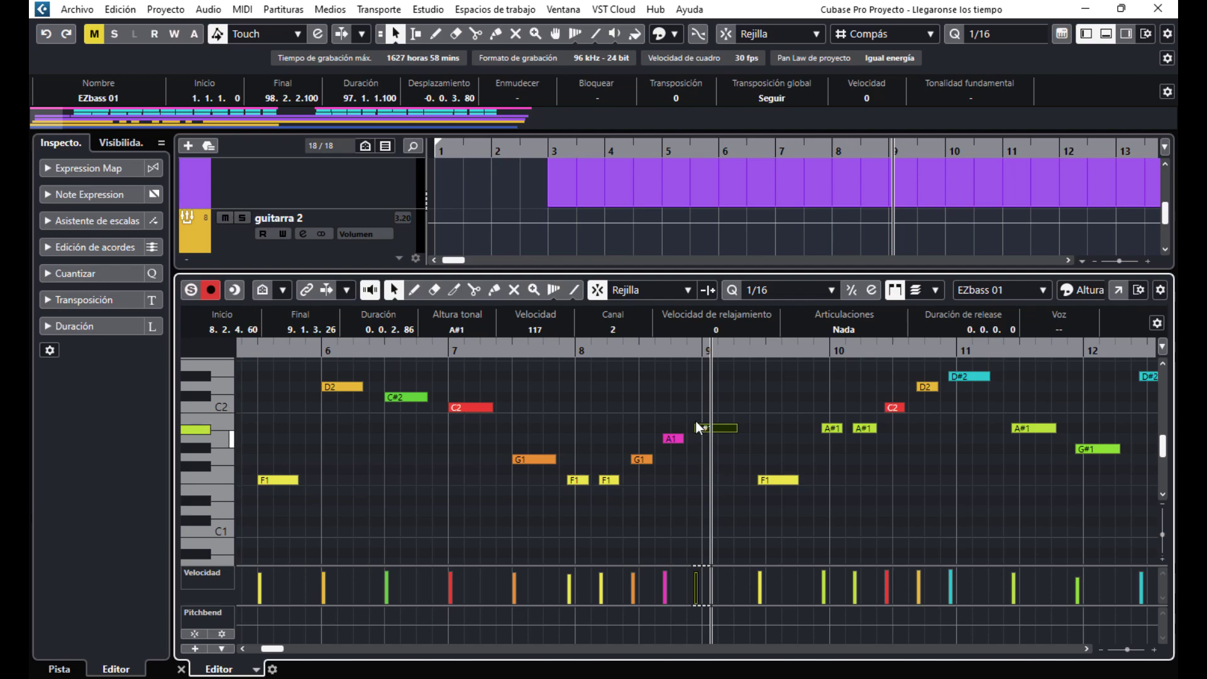
# - Play the song with the EZbass 01 part open and look through the other tracks in the track list
pyautogui.click(575, 350)
pyautogui.press('KP_Subtract')
pyautogui.press('space')
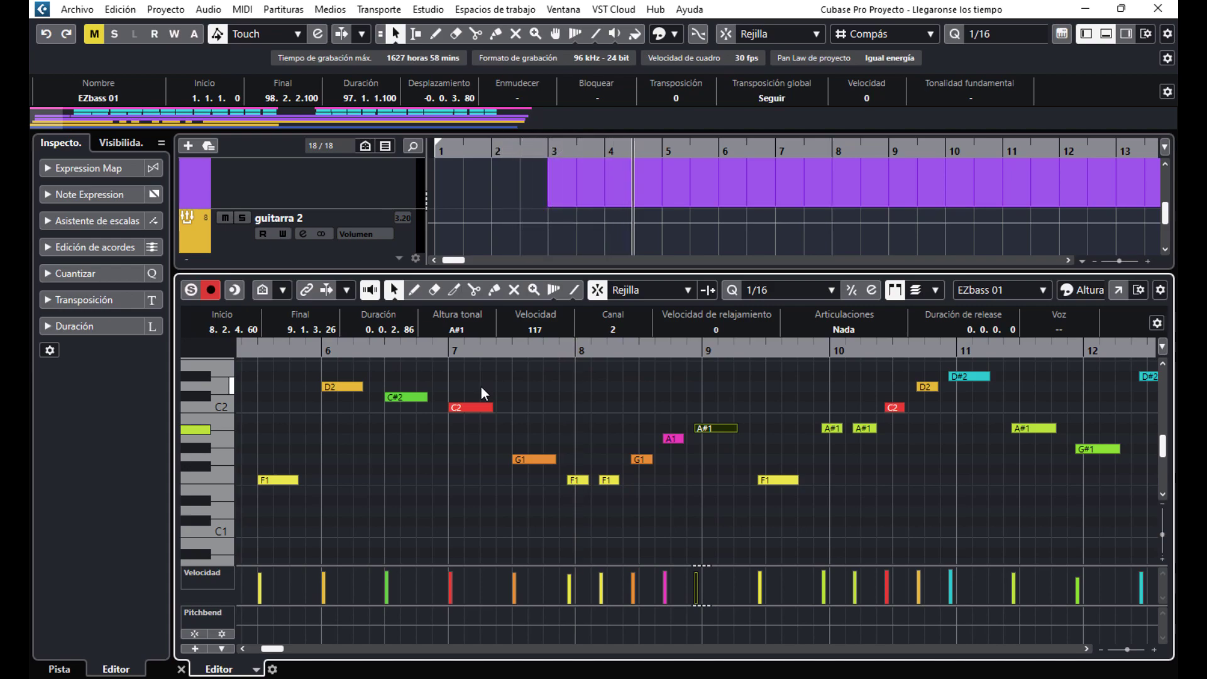
pyautogui.scroll(4, 500, 225)
pyautogui.scroll(4, 501, 225)
pyautogui.scroll(1, 501, 226)
pyautogui.scroll(-4, 500, 226)
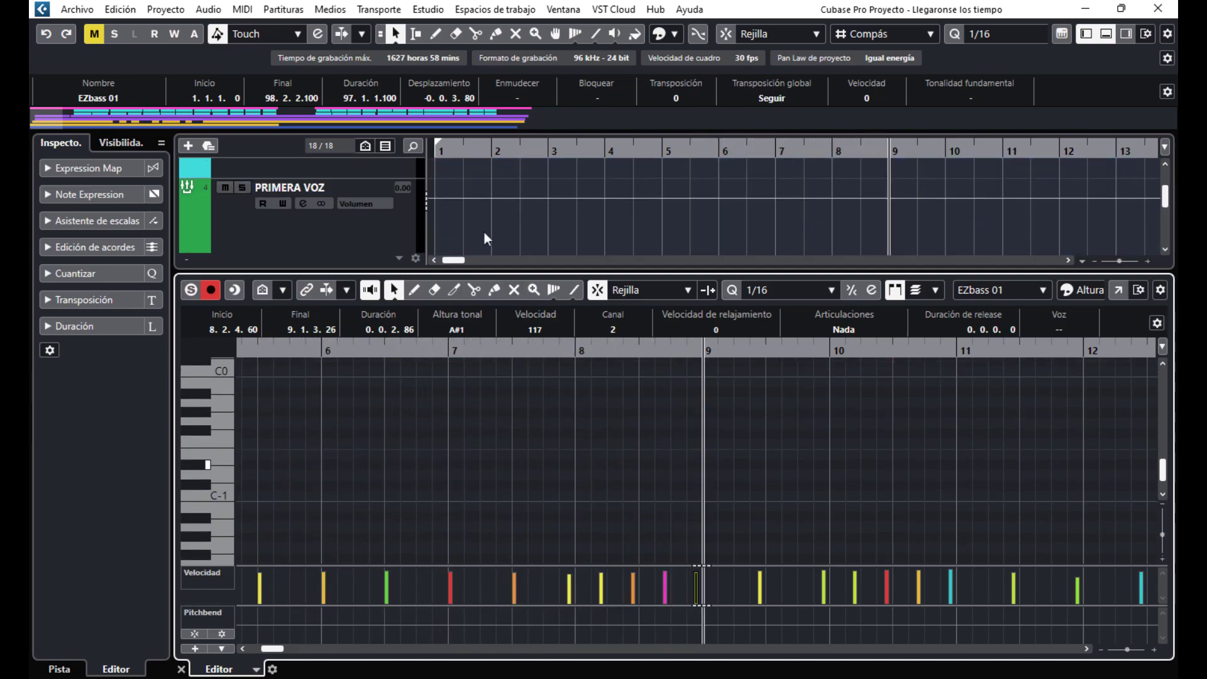
pyautogui.scroll(-2, 455, 239)
pyautogui.scroll(5, 618, 459)
pyautogui.scroll(-3, 617, 459)
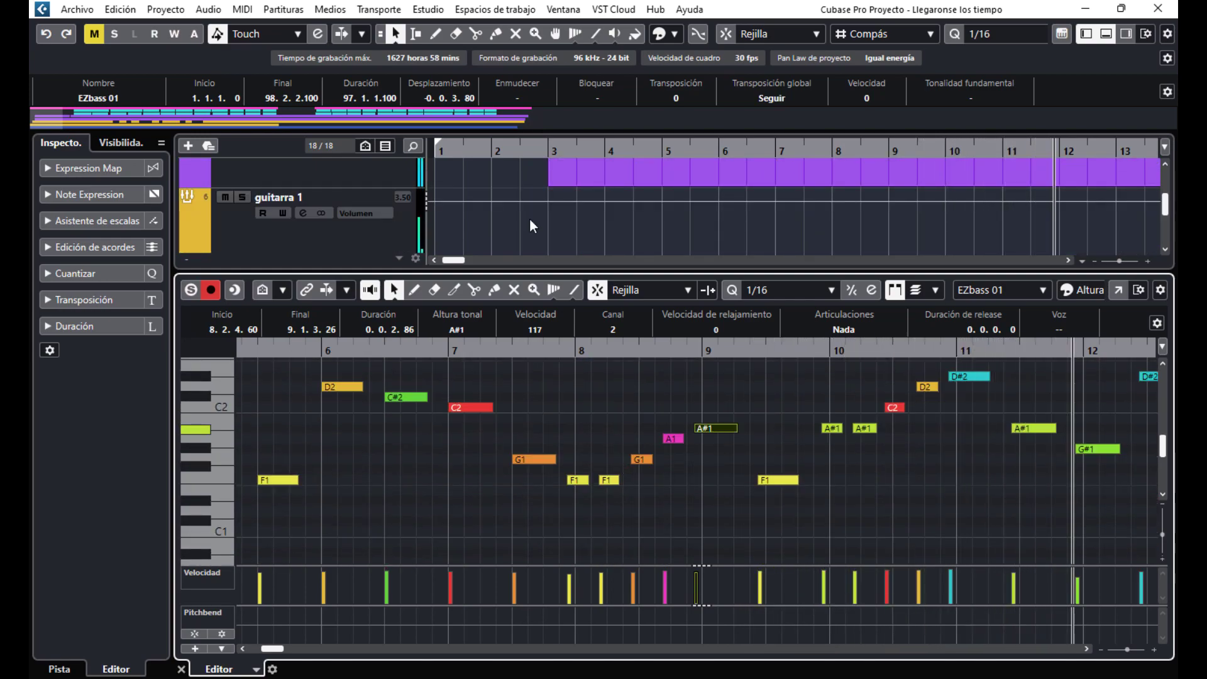
pyautogui.scroll(-1, 486, 218)
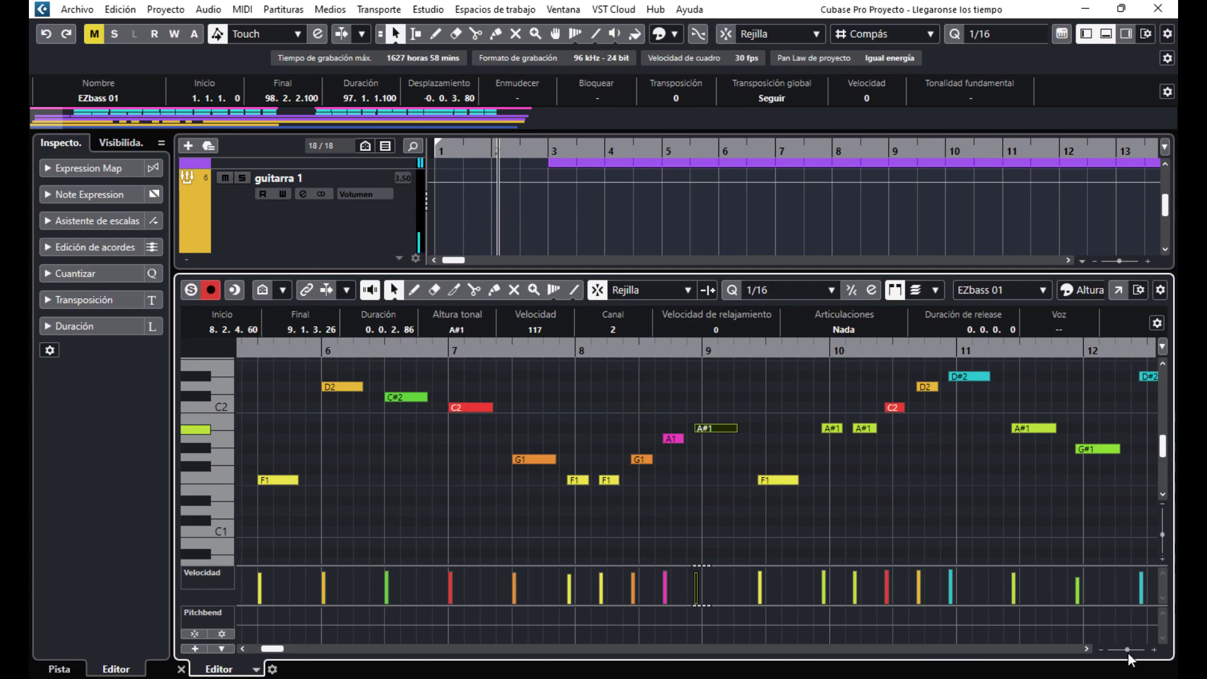
# - Close the Key Editor, deselect the EZbass 01 part and return the project cursor to bar 1
pyautogui.moveTo(1129, 653); pyautogui.dragTo(1120, 650)
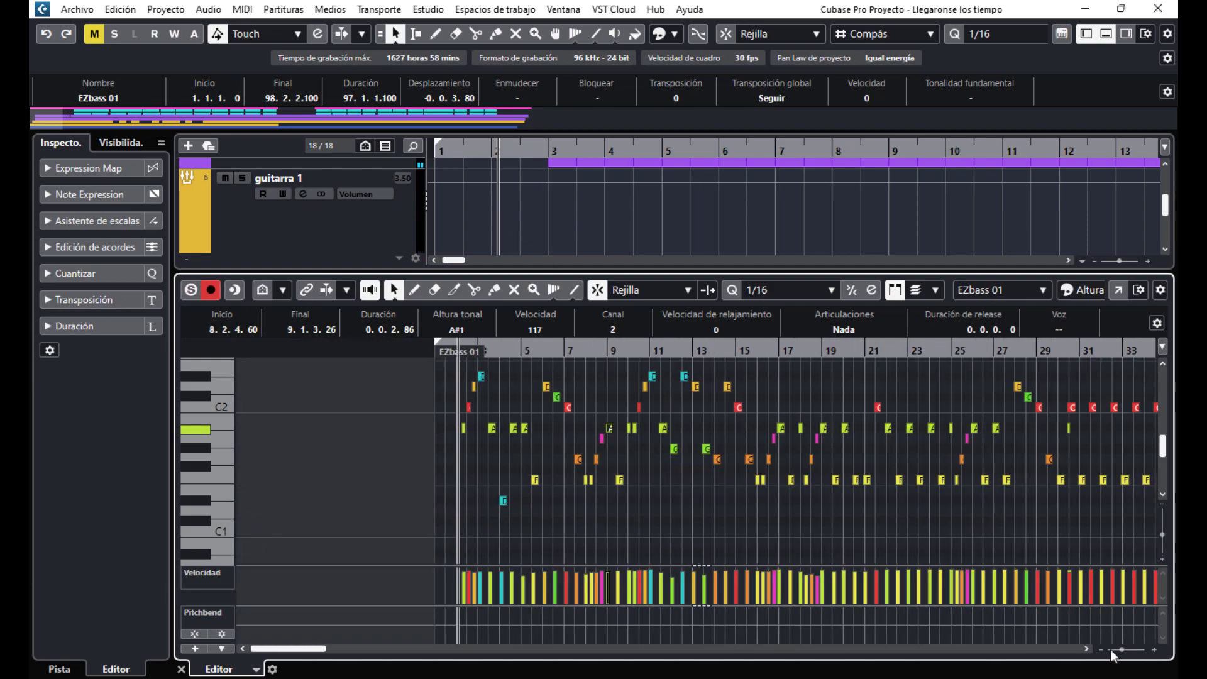
pyautogui.click(181, 669)
pyautogui.scroll(-3, 440, 575)
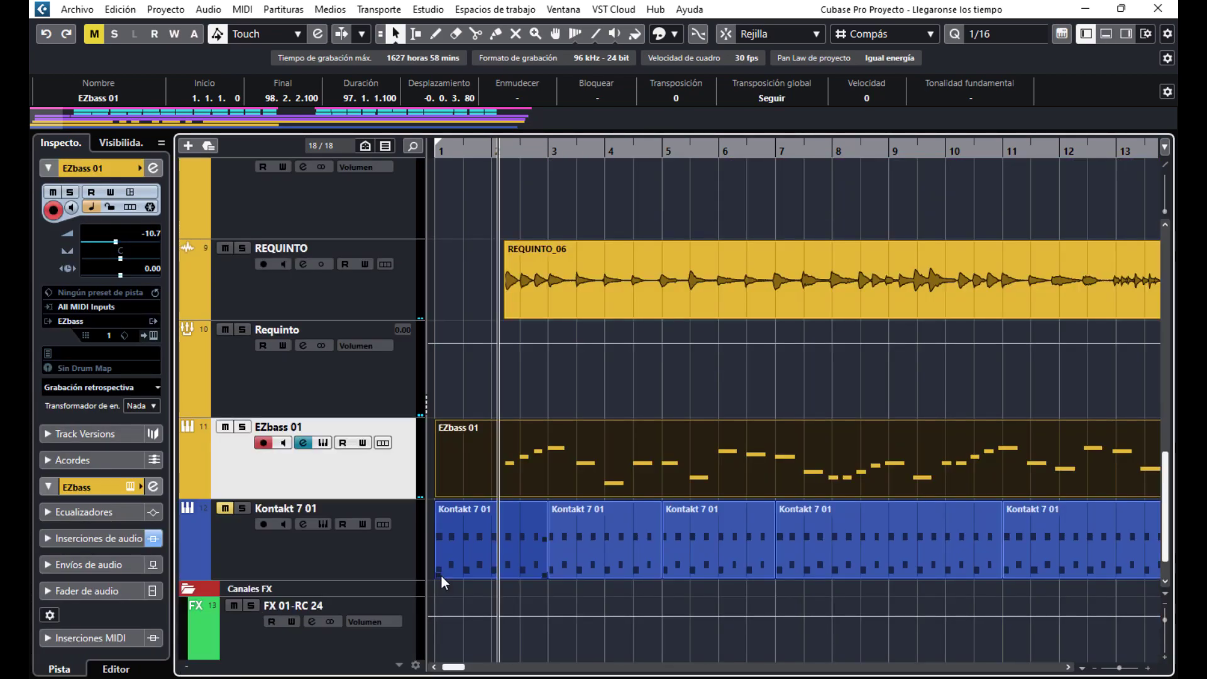
pyautogui.click(473, 387)
pyautogui.moveTo(445, 153); pyautogui.dragTo(425, 158)
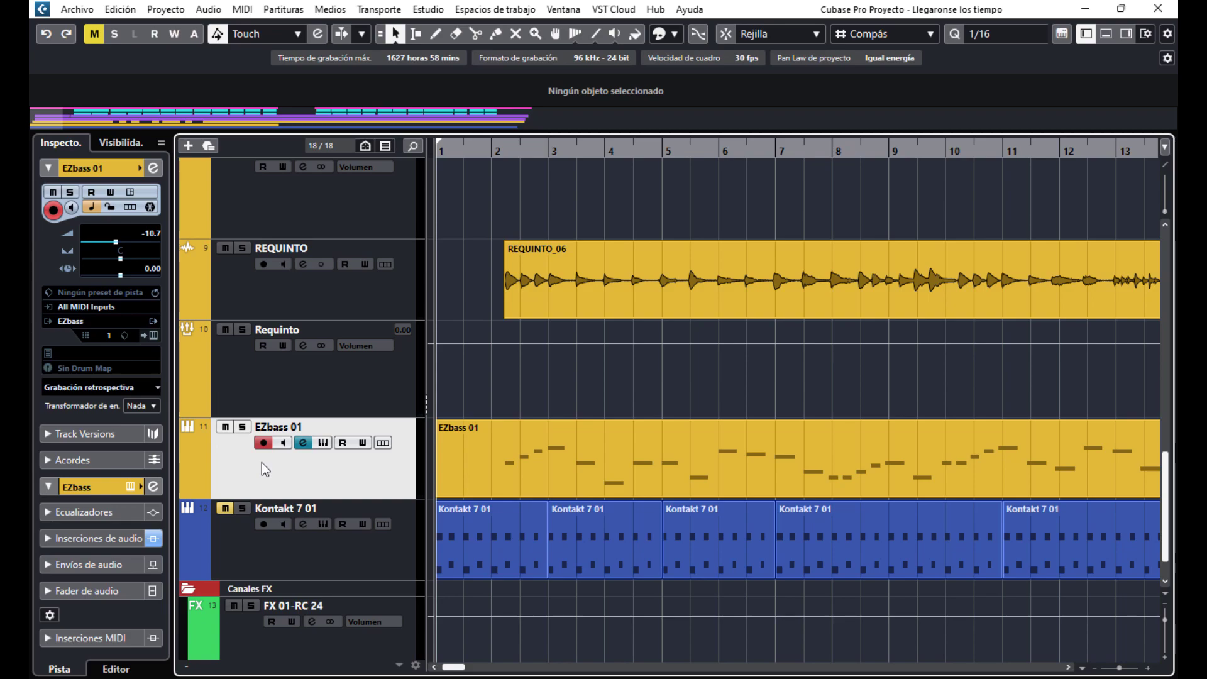
# - Solo the Kontakt 7 01 track, select it and play it from bar 1
pyautogui.click(241, 508)
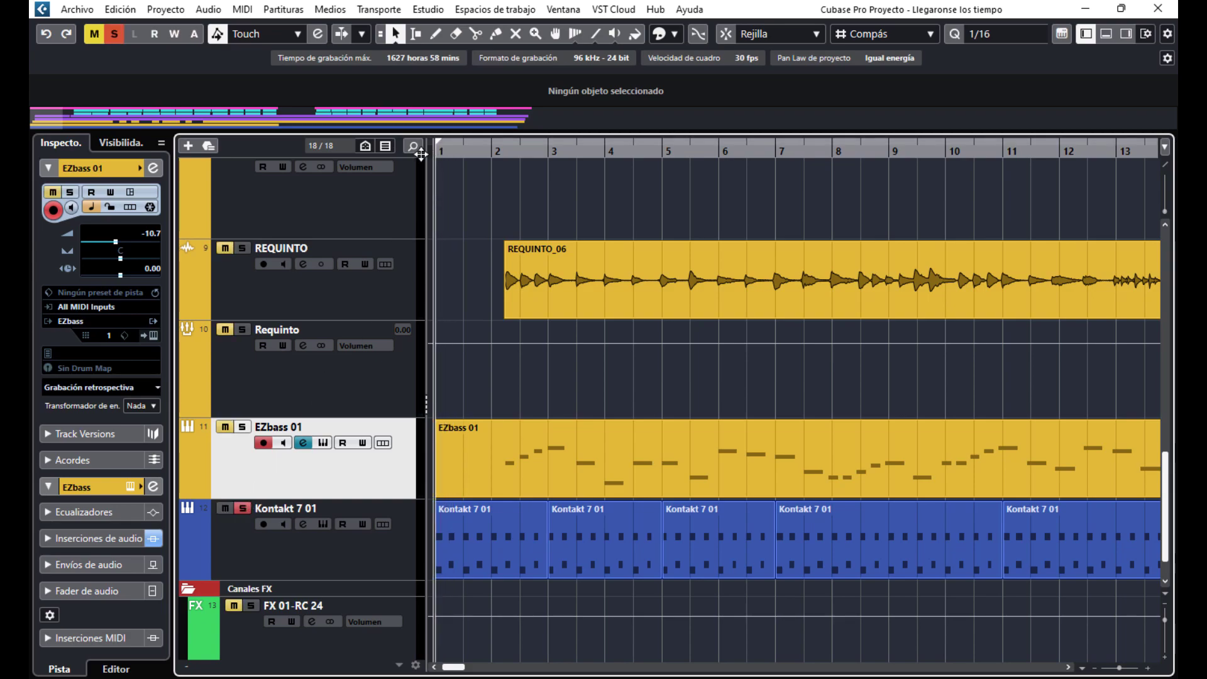
pyautogui.click(326, 558)
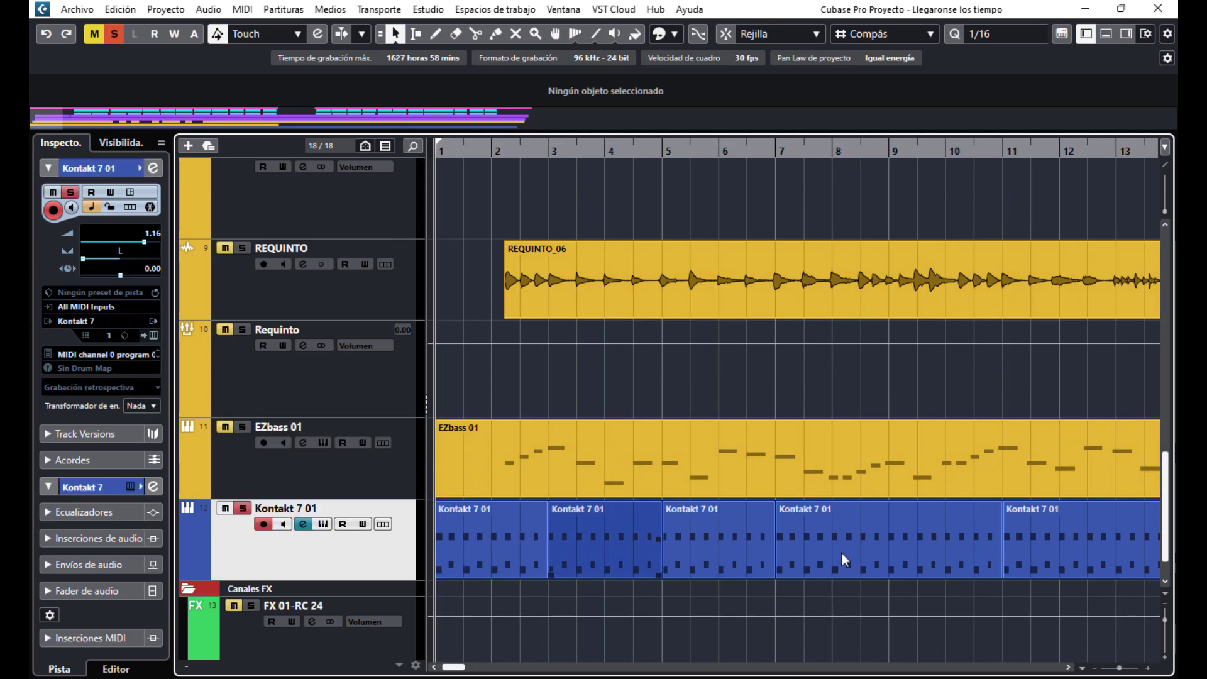
pyautogui.press('space')
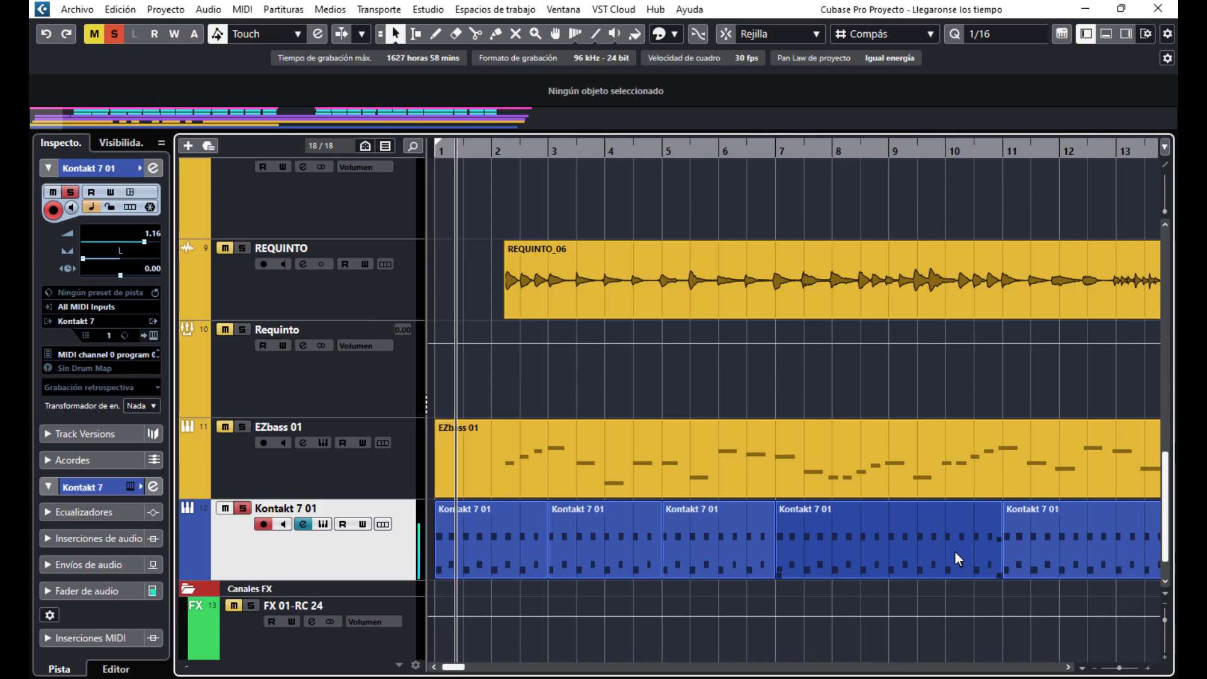
# - Set the pan of the Kontakt 7 01 track to L2 while it plays soloed
pyautogui.moveTo(114, 259); pyautogui.dragTo(120, 261)
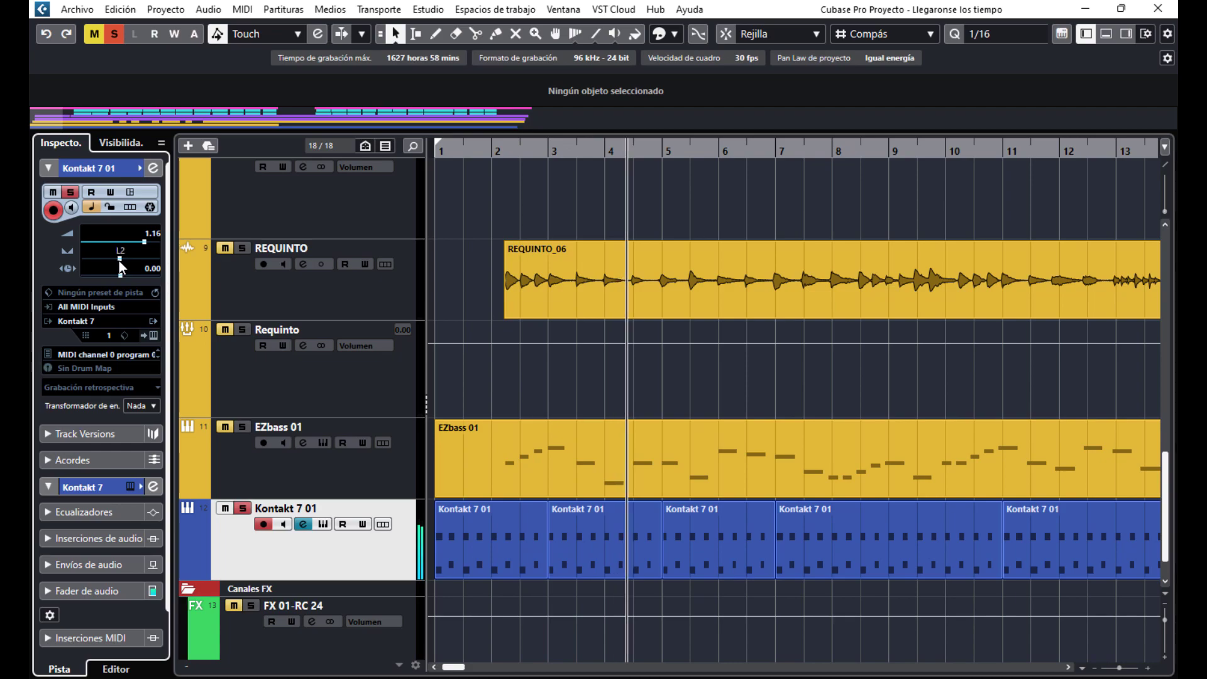
pyautogui.scroll(-1, 674, 646)
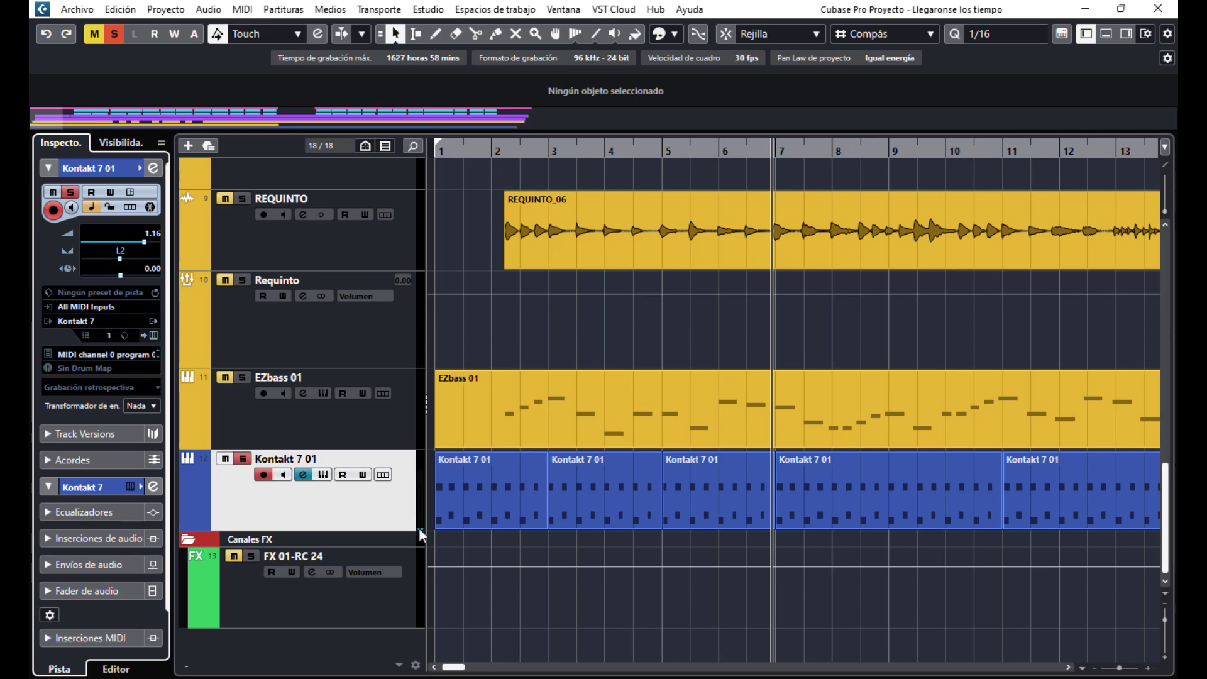
# - Look through the track list between Kontakt 7 01, the requinto and guitar tracks, and the SEGUNDA VOZ (D) track
pyautogui.scroll(2, 587, 491)
pyautogui.scroll(4, 587, 484)
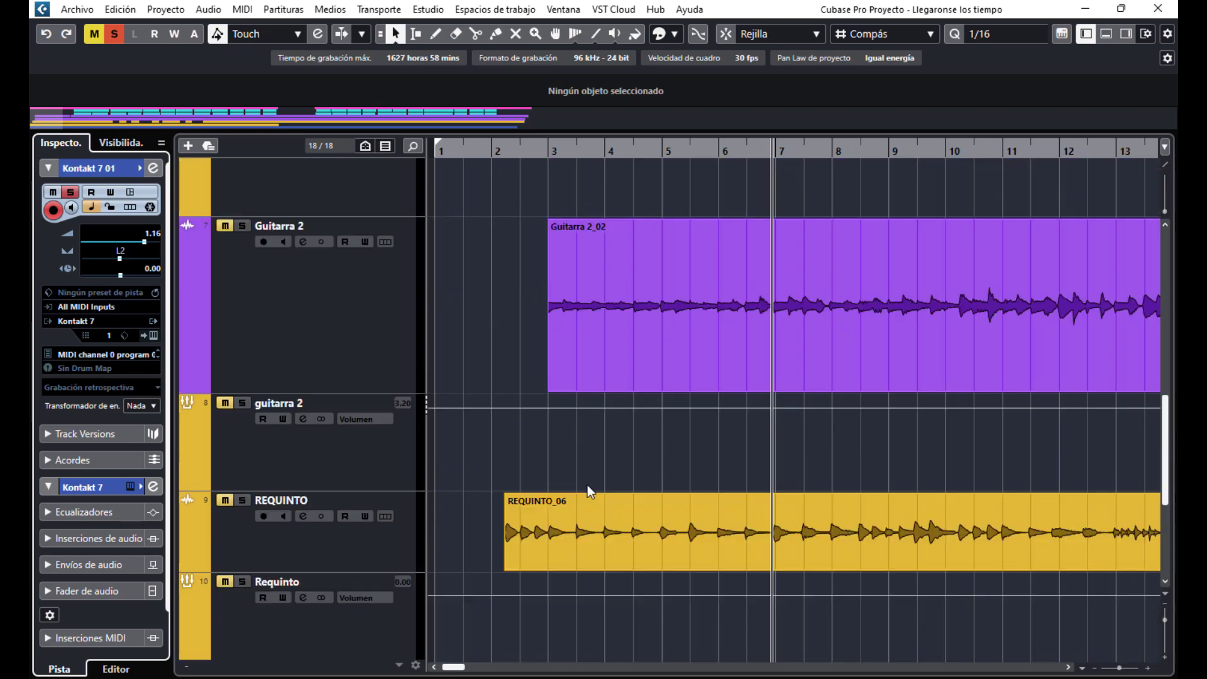
pyautogui.scroll(8, 587, 485)
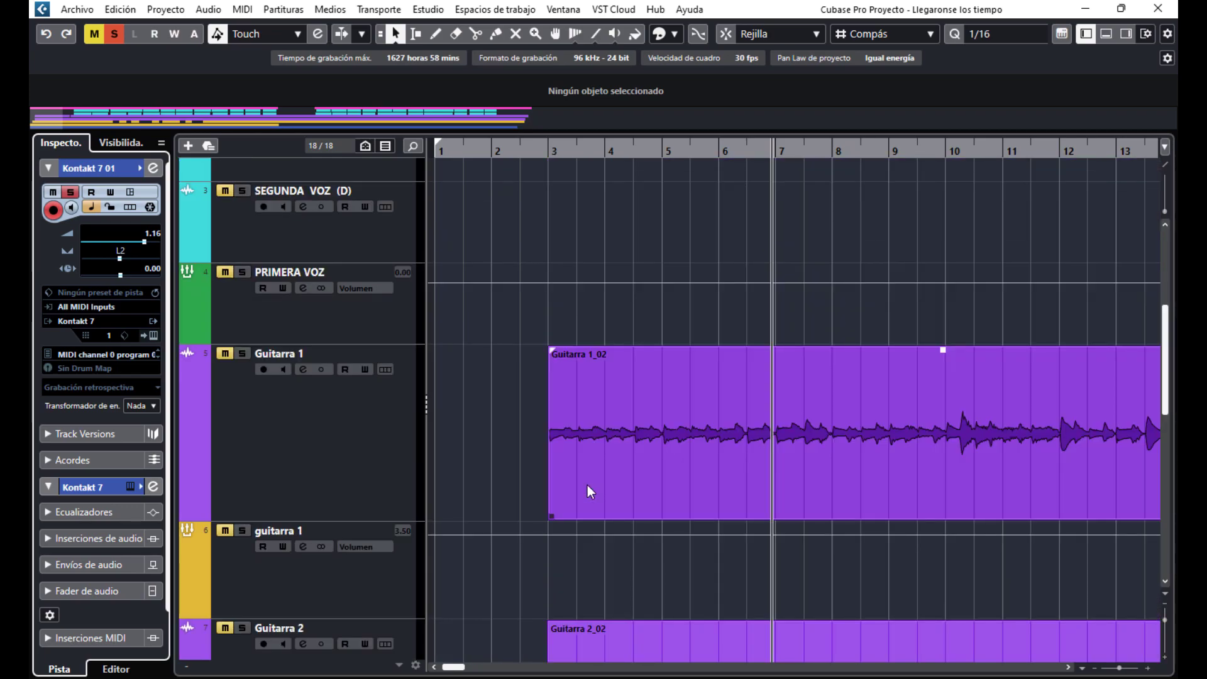
pyautogui.scroll(-4, 587, 485)
pyautogui.scroll(4, 588, 485)
pyautogui.scroll(-10, 587, 485)
pyautogui.scroll(-4, 587, 484)
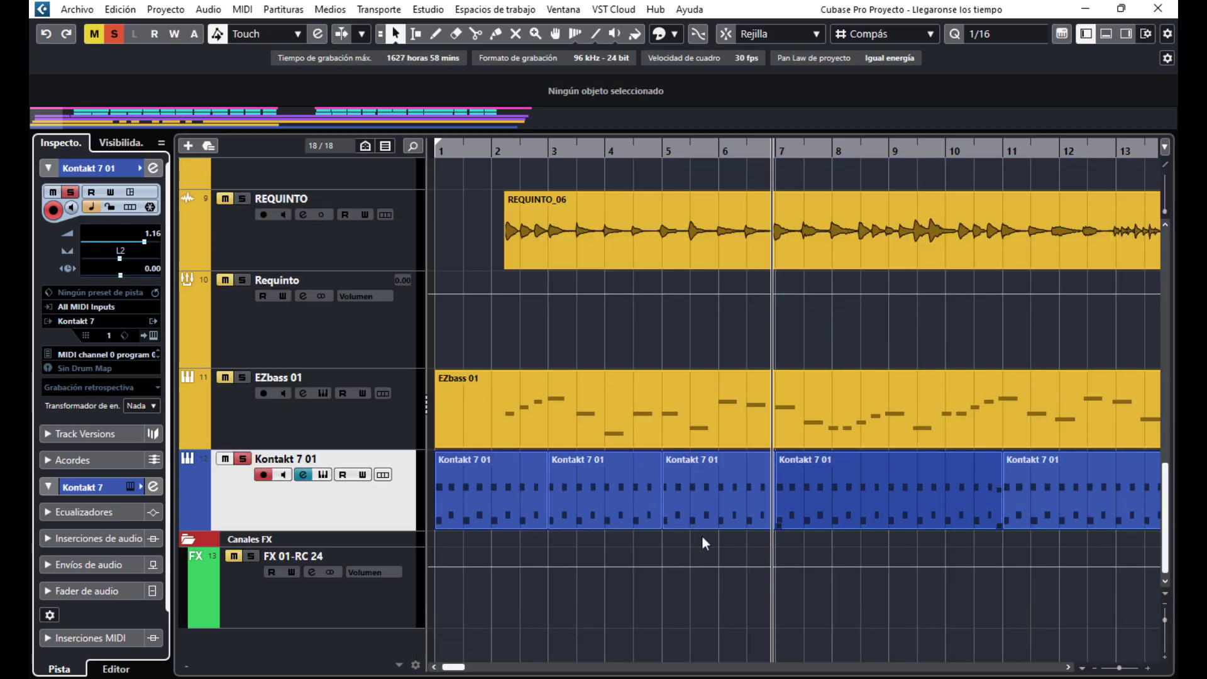
pyautogui.scroll(4, 701, 536)
pyautogui.scroll(10, 704, 541)
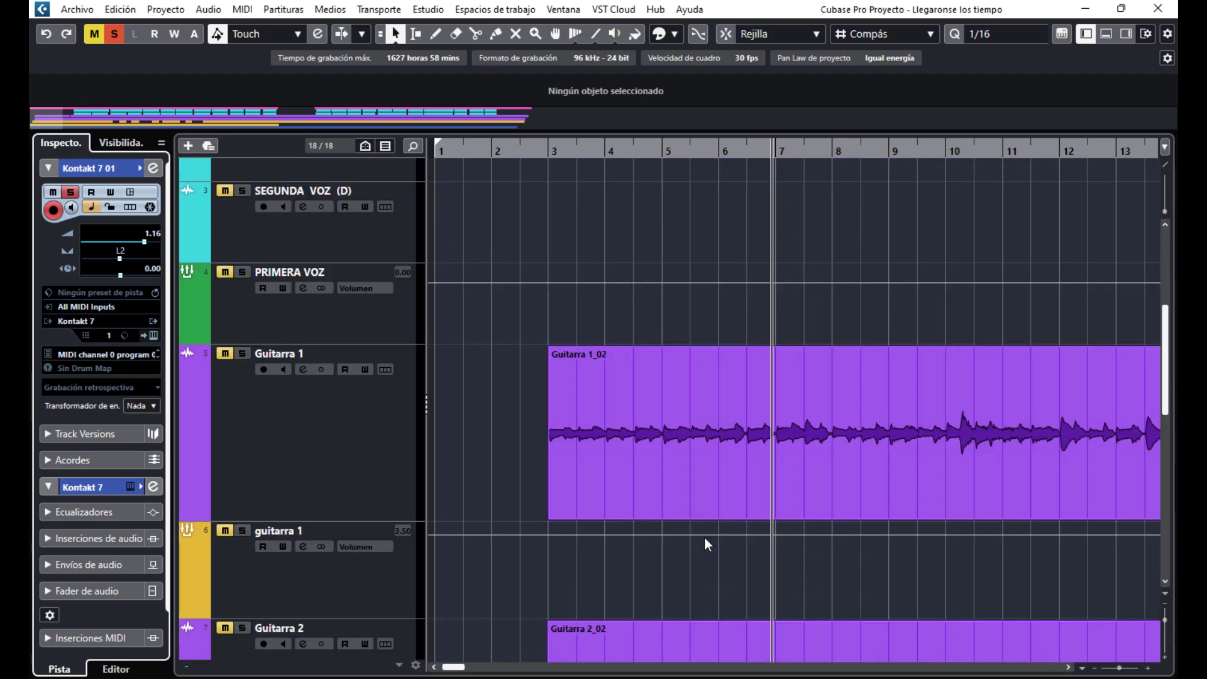
pyautogui.scroll(-6, 705, 541)
pyautogui.scroll(6, 705, 539)
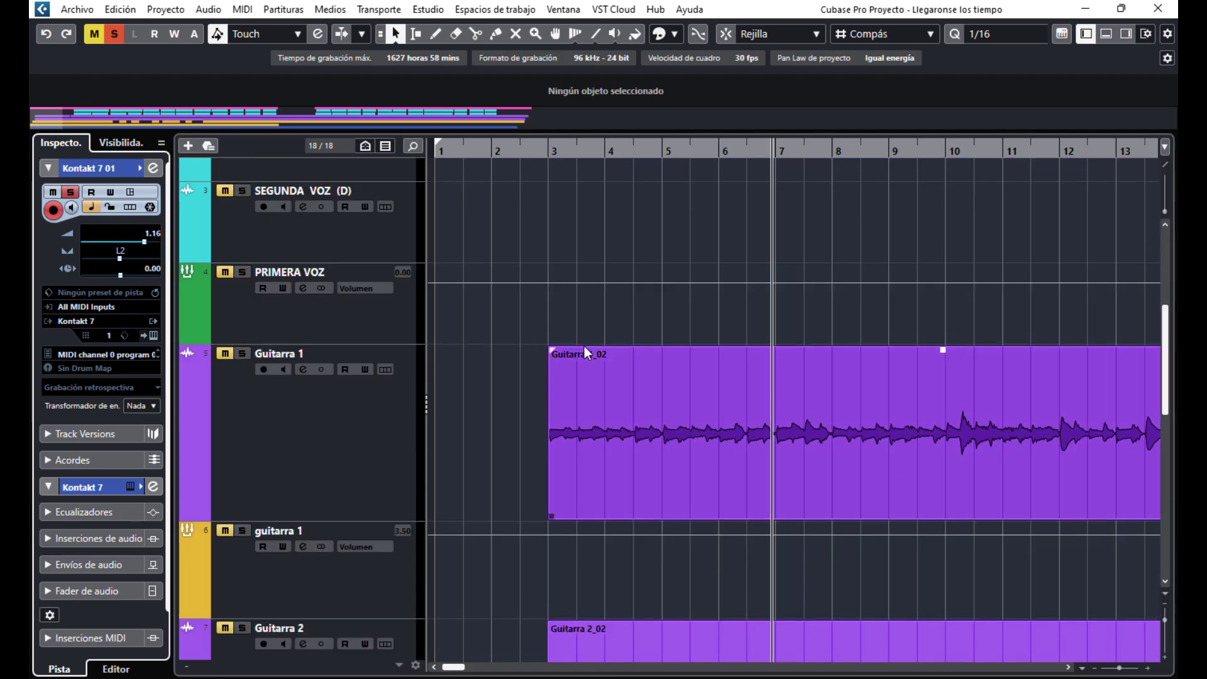
# - Place the project cursor at bar 3, where Guitarra 1_02 begins, and move it to slightly before bar 3
pyautogui.click(545, 146)
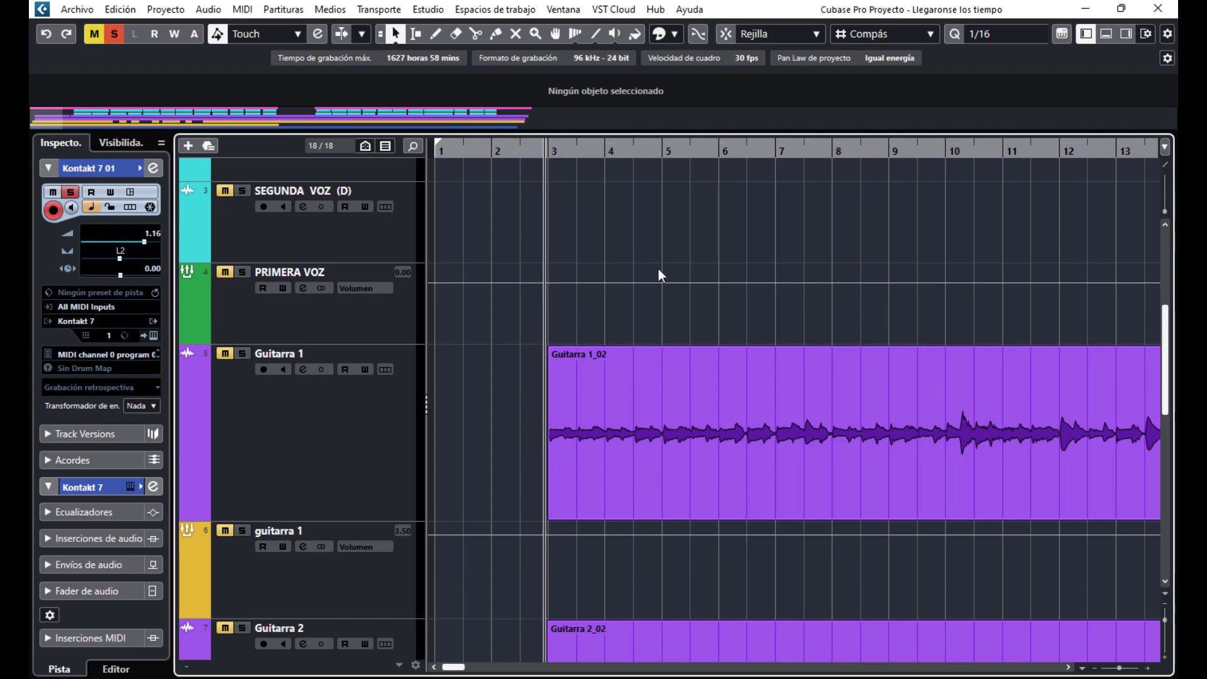
pyautogui.click(548, 151)
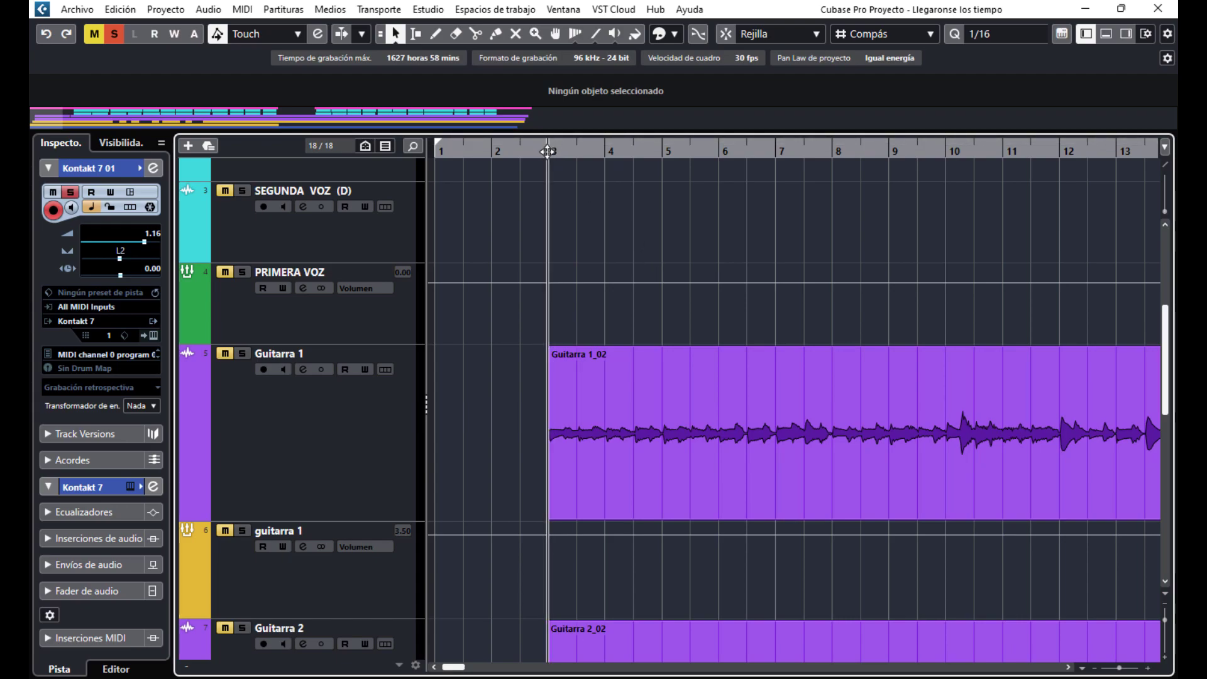
pyautogui.click(605, 409)
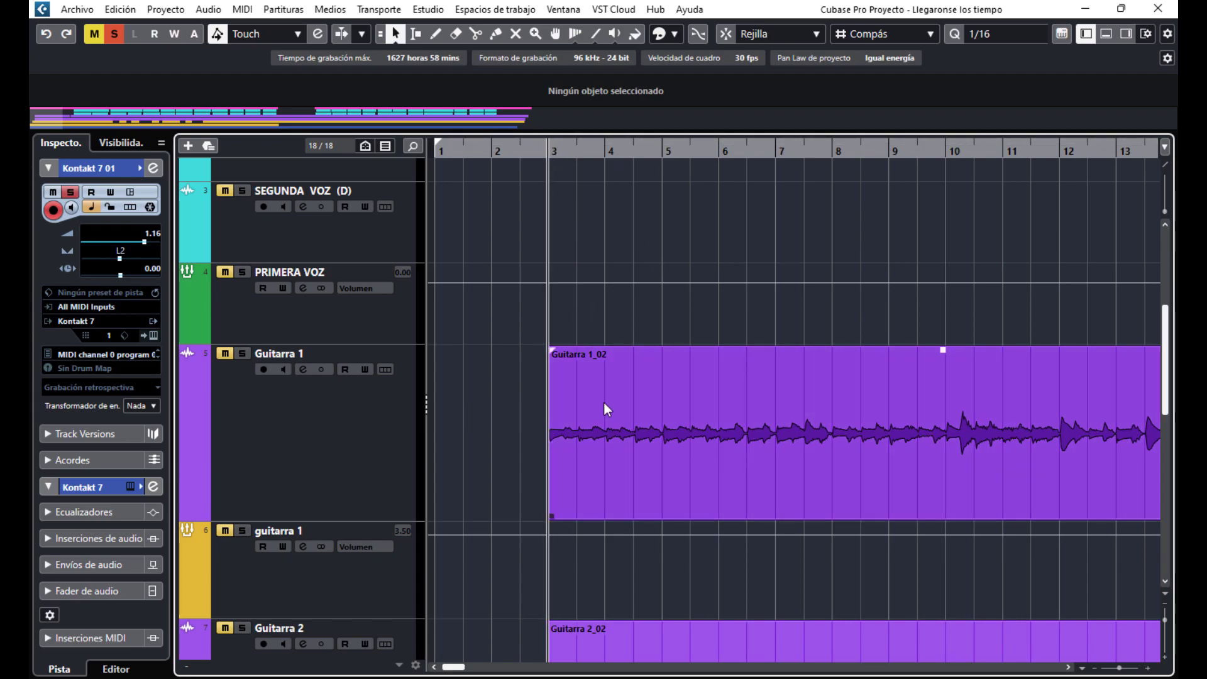
pyautogui.click(472, 445)
pyautogui.scroll(-5, 472, 488)
pyautogui.scroll(5, 476, 609)
pyautogui.click(533, 146)
pyautogui.click(571, 368)
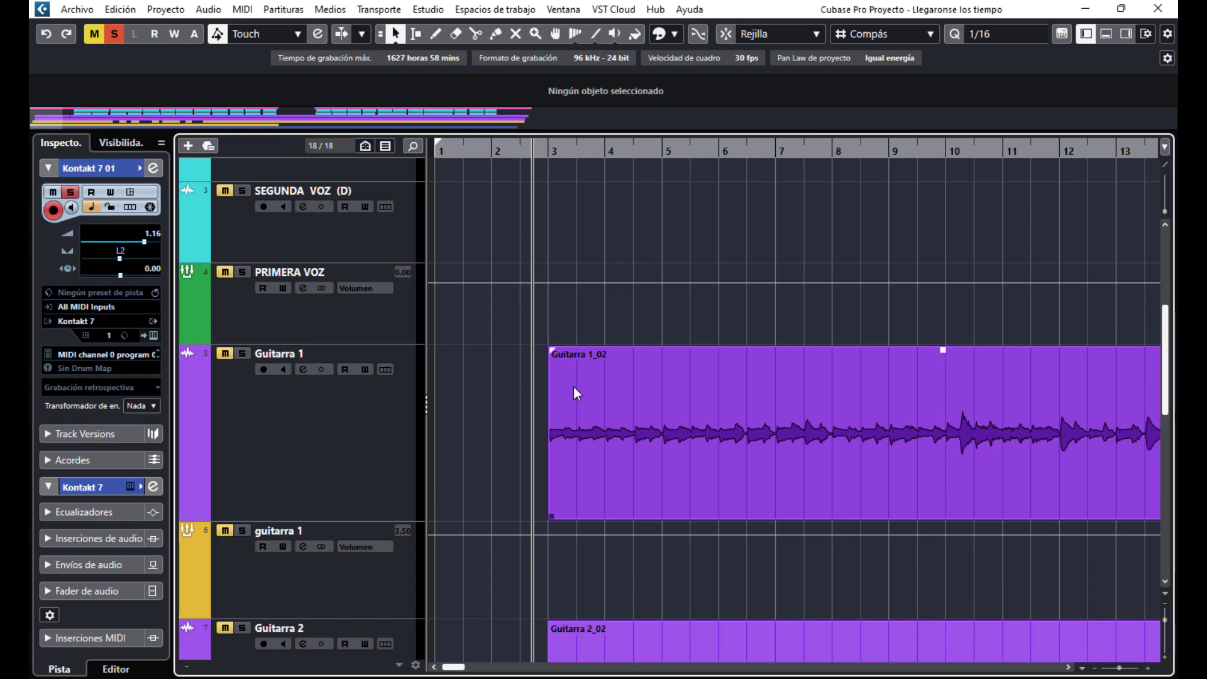
# - Deactivate solo for all tracks and select the Guitarra 1 track
pyautogui.click(114, 33)
pyautogui.scroll(-10, 557, 468)
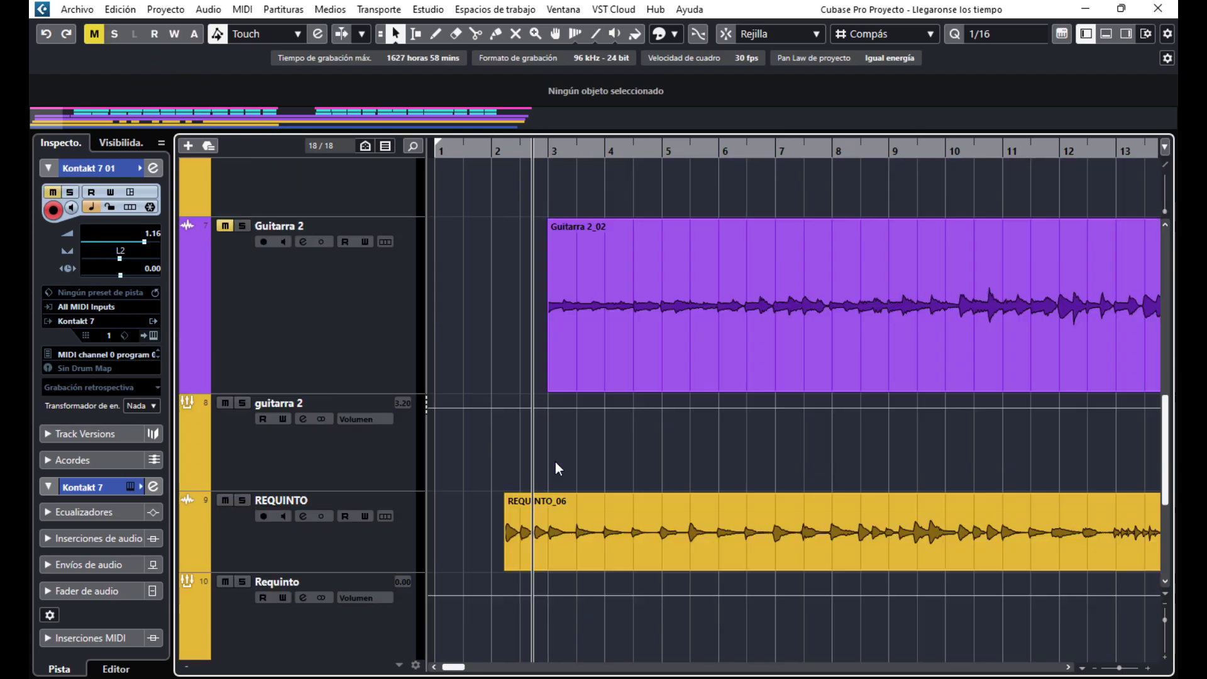
pyautogui.scroll(10, 560, 566)
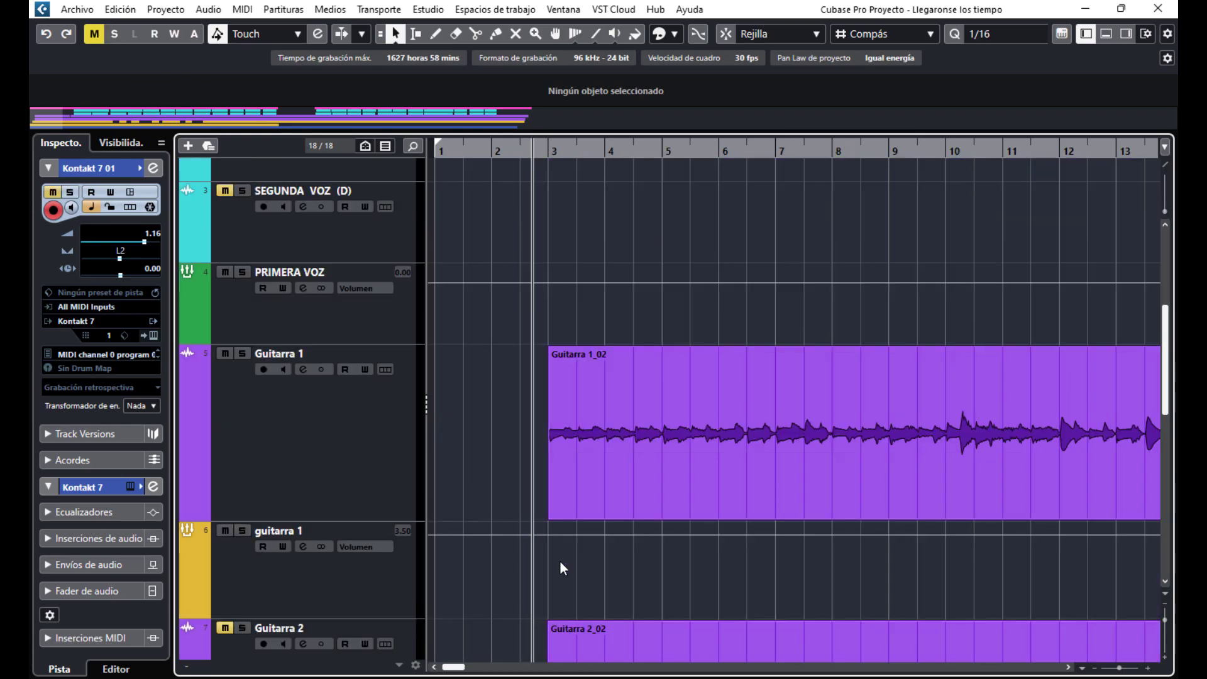
pyautogui.click(370, 440)
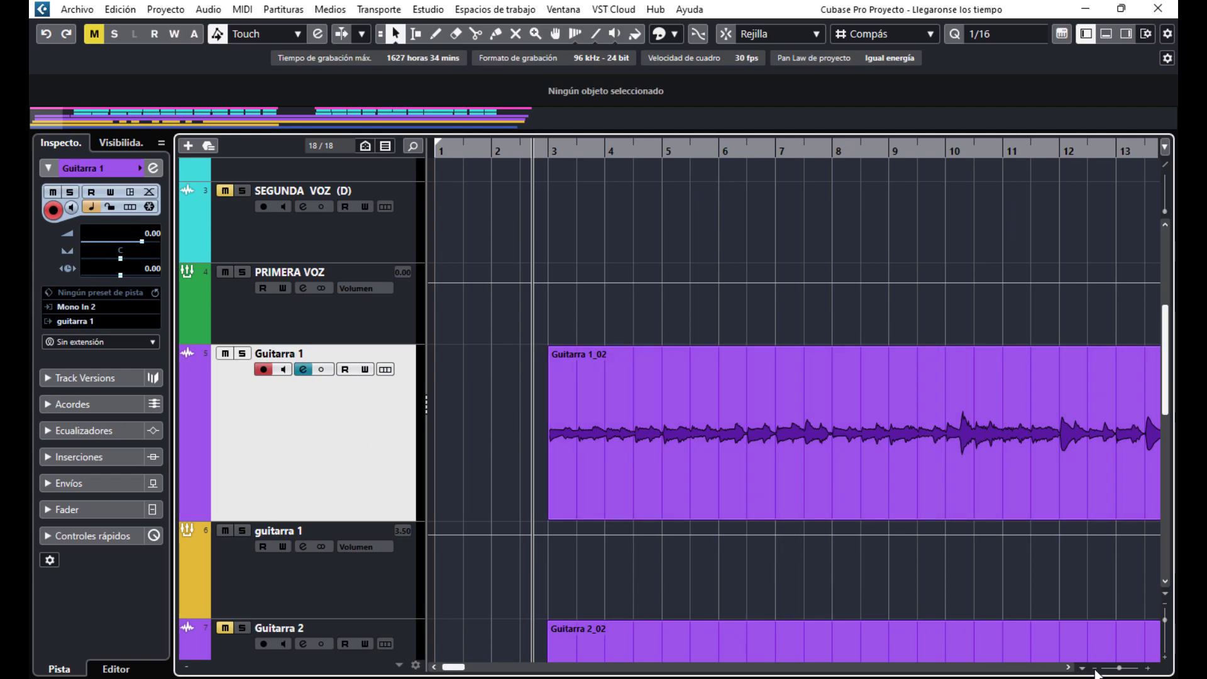
# - View the Guitarra 1 events through to the end of the song and open Guitarra 1_02 in the Sample Editor
pyautogui.moveTo(1119, 669); pyautogui.dragTo(1112, 669)
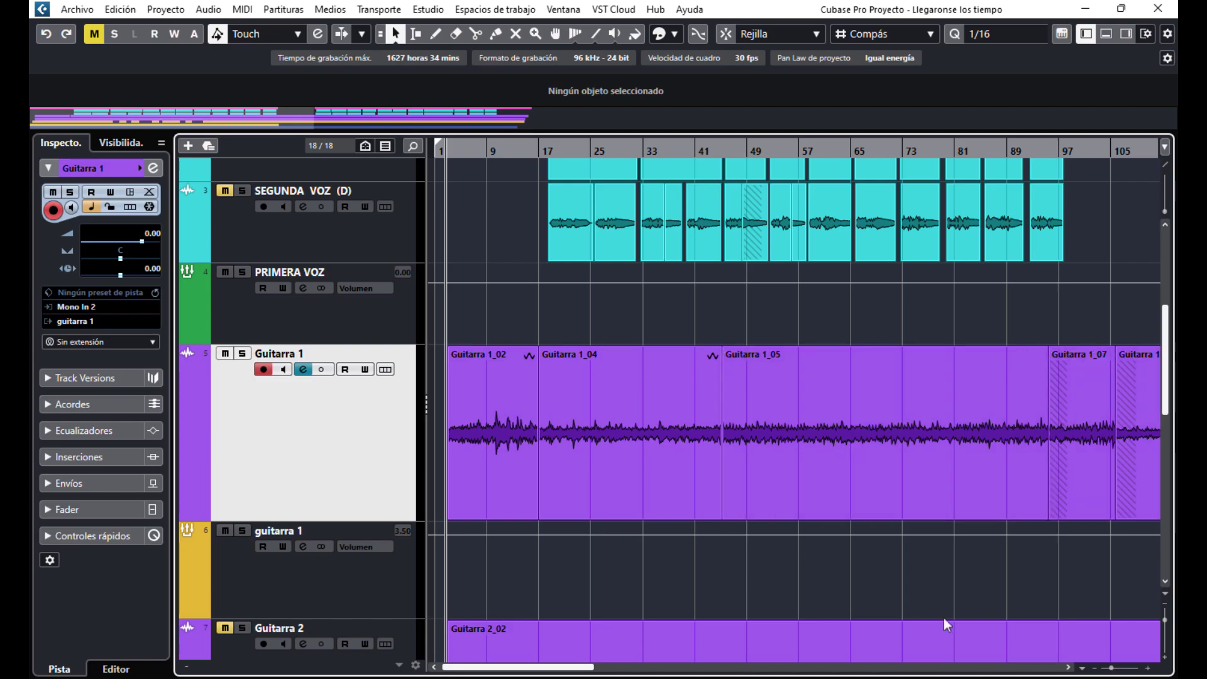
pyautogui.click(1068, 668)
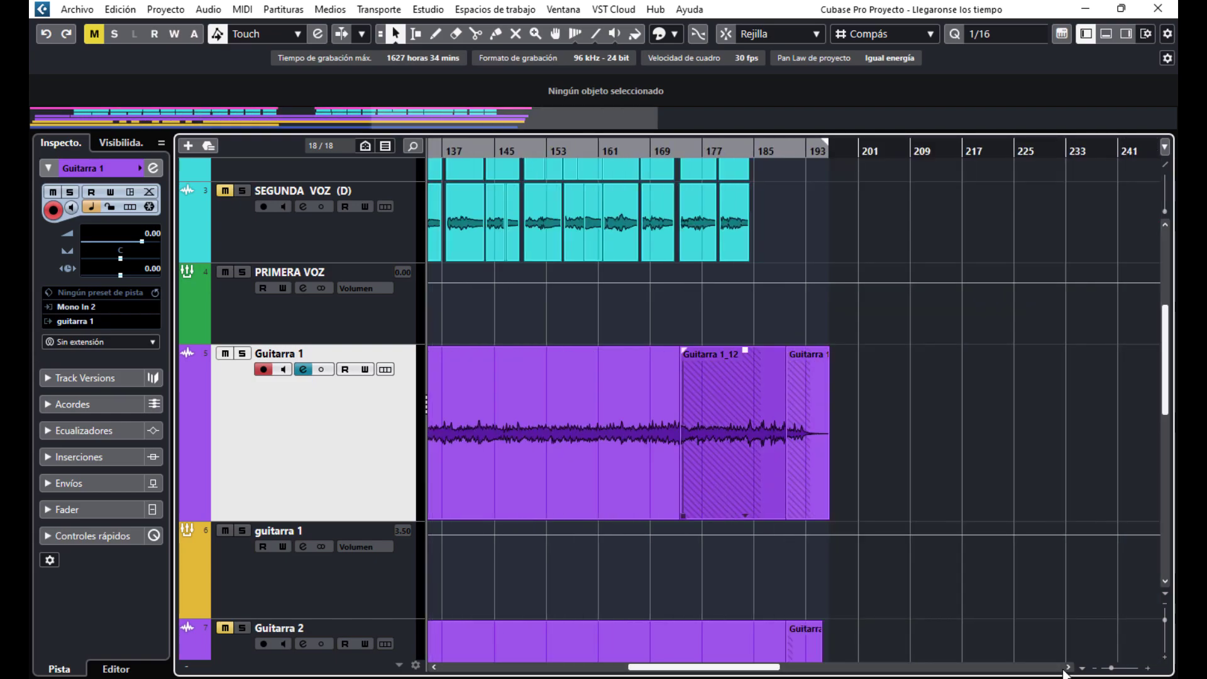
pyautogui.moveTo(680, 667); pyautogui.dragTo(488, 667)
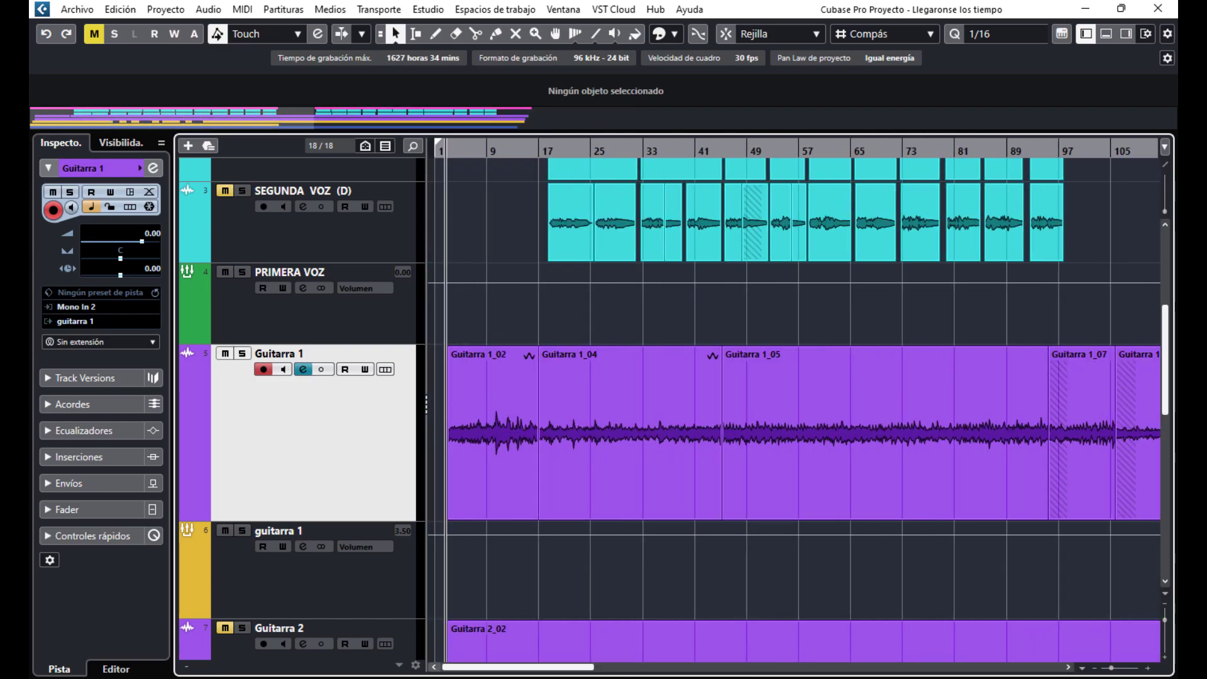
pyautogui.doubleClick(485, 410)
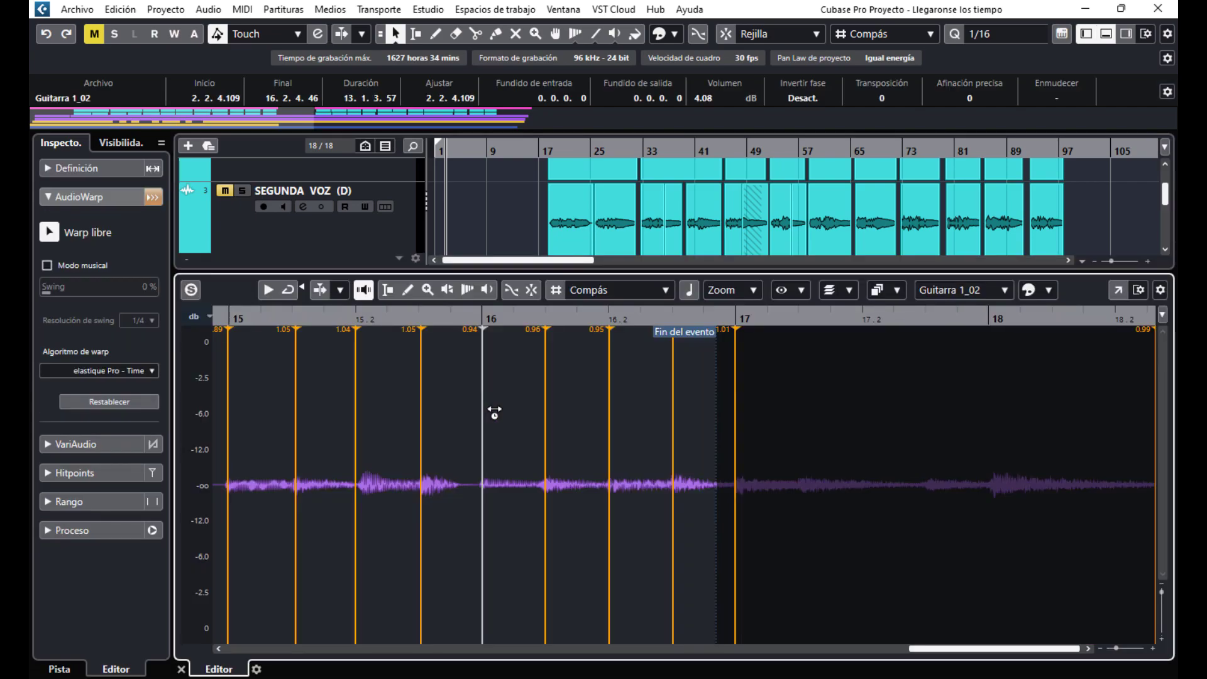
# - Check the VariAudio and Definición settings of Guitarra 1_02 and display its AudioWarp settings and markers
pyautogui.click(70, 166)
pyautogui.click(51, 171)
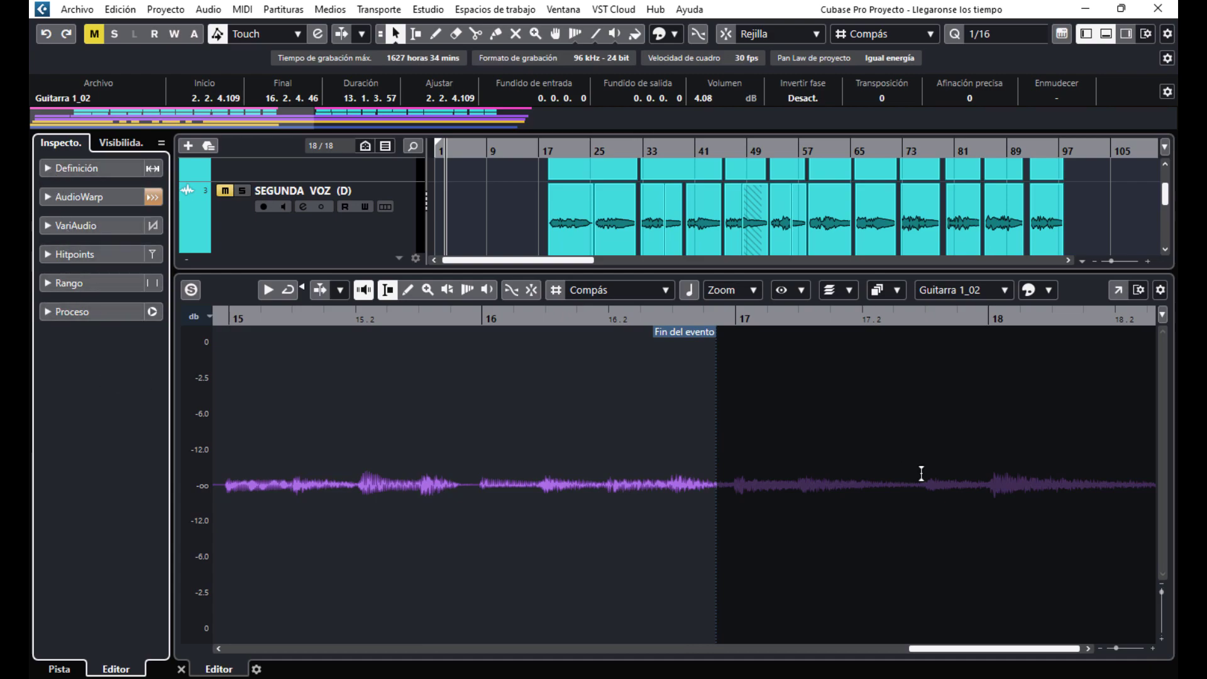
pyautogui.click(92, 231)
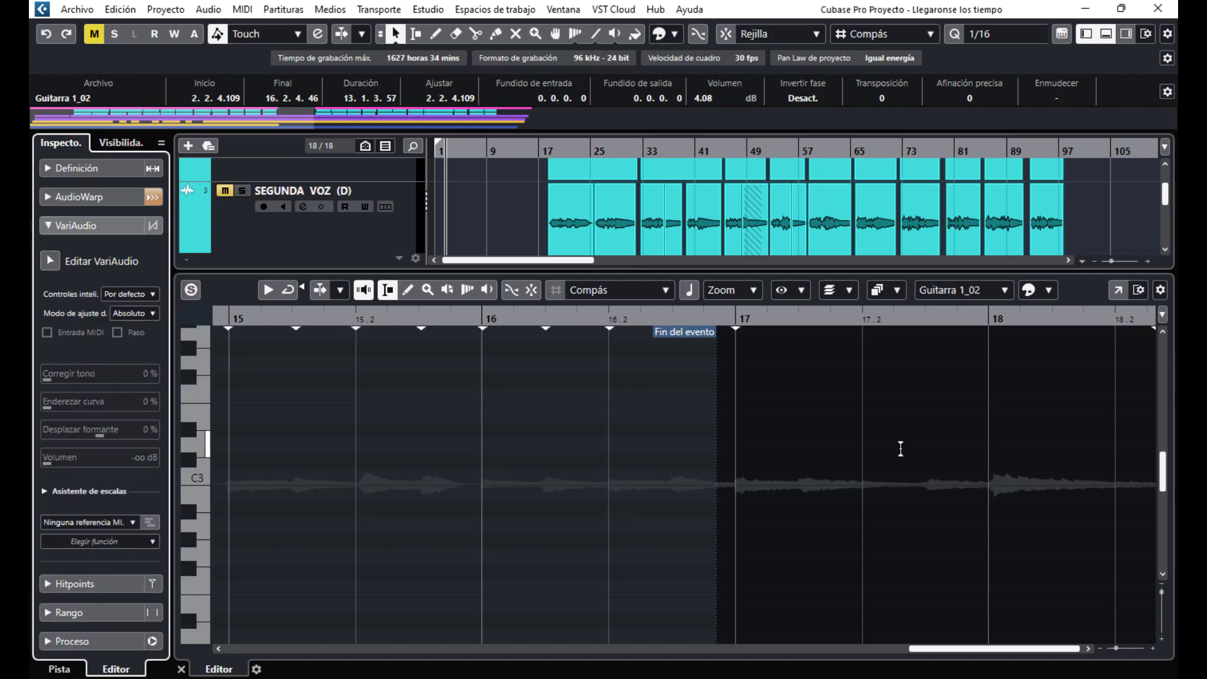
pyautogui.click(84, 170)
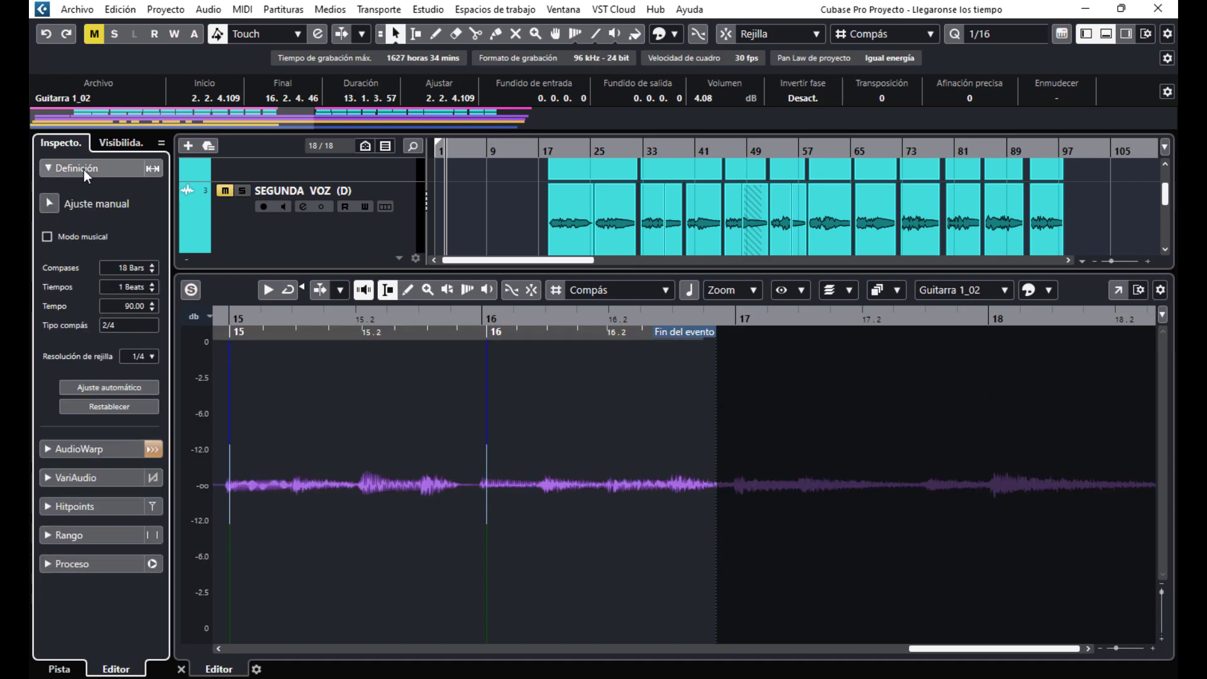
pyautogui.click(48, 170)
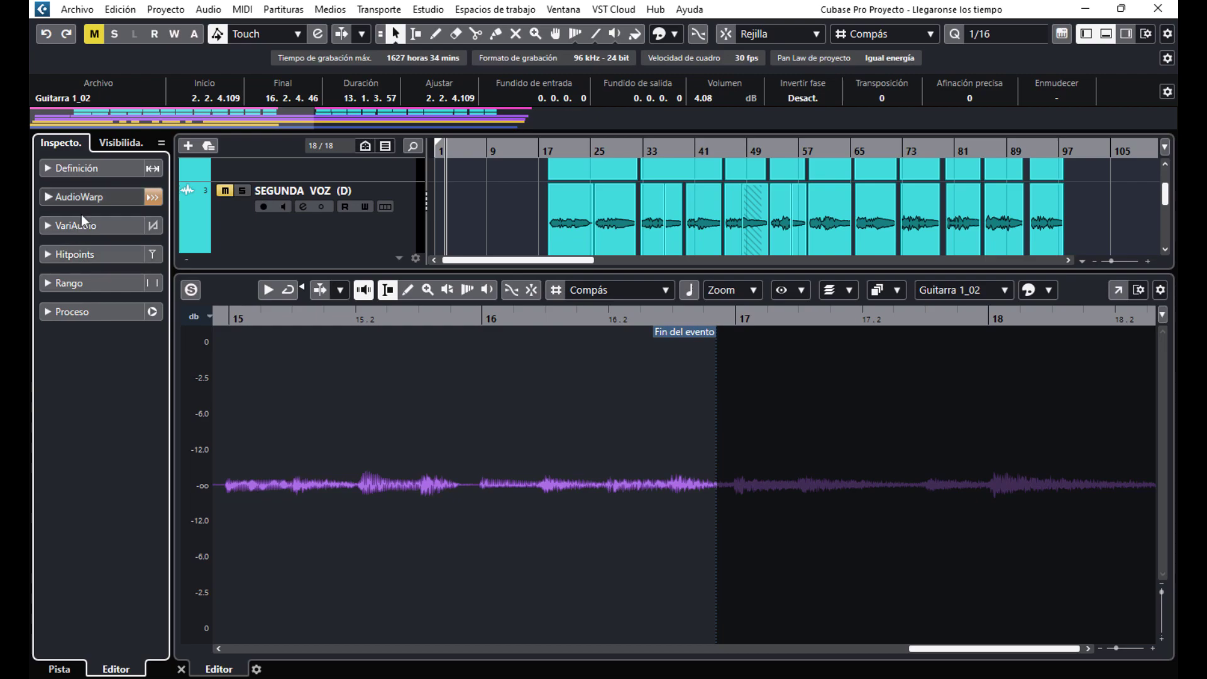
pyautogui.click(86, 199)
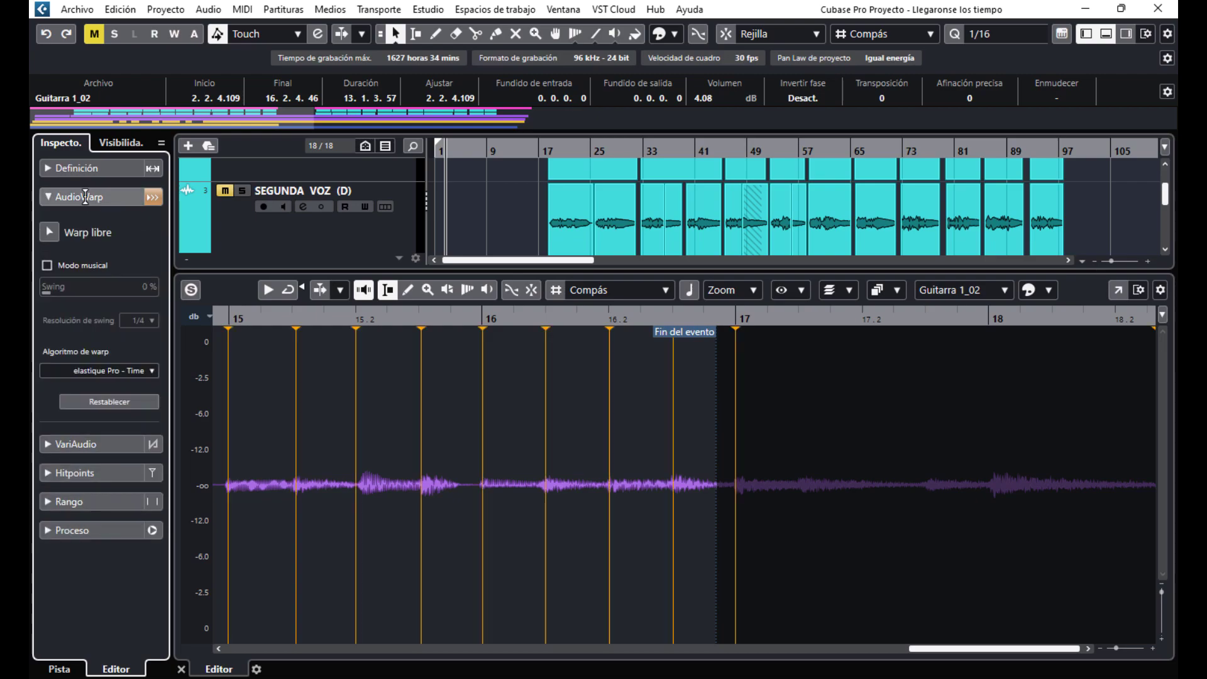
# - Examine the warp markers along Guitarra 1_02 up to bar 13 and return to the start of the event
pyautogui.moveTo(972, 651); pyautogui.dragTo(482, 678)
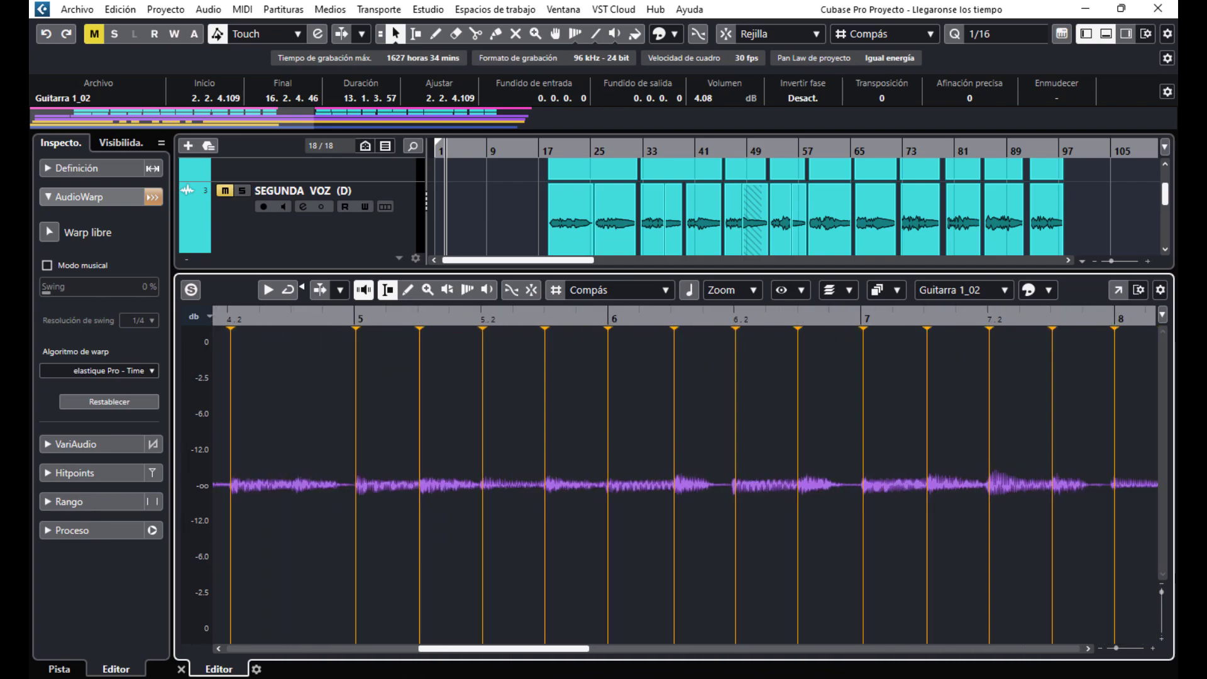
pyautogui.click(696, 650)
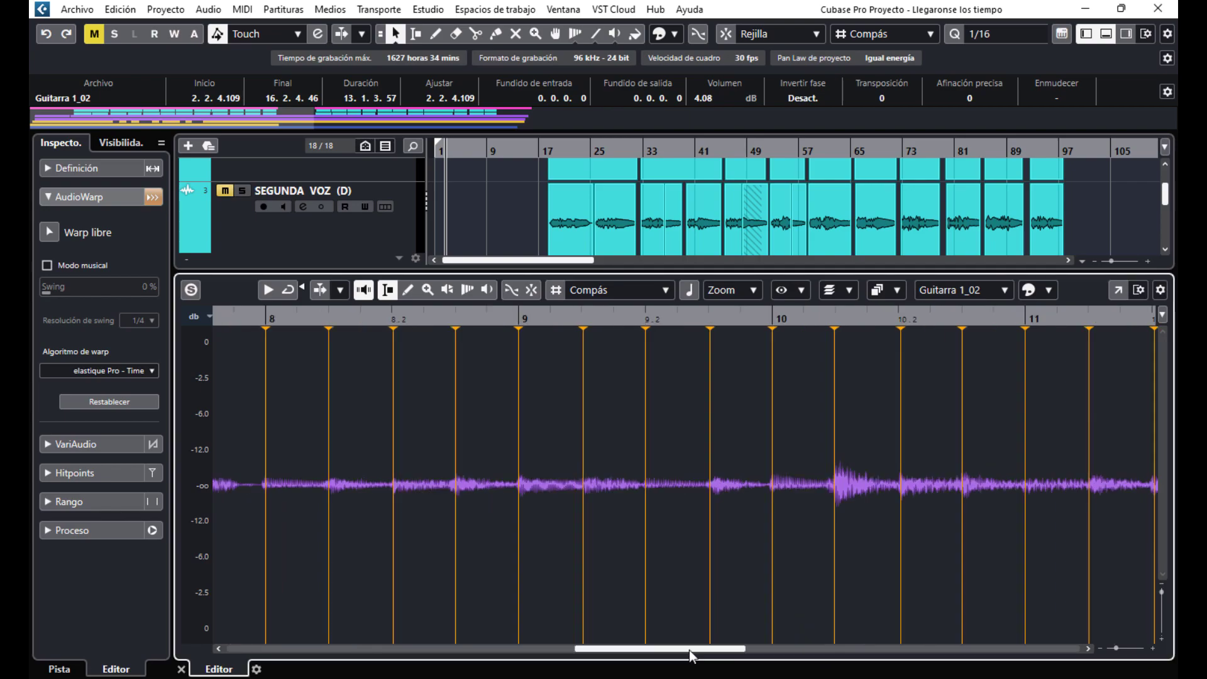
pyautogui.moveTo(637, 651); pyautogui.dragTo(738, 651)
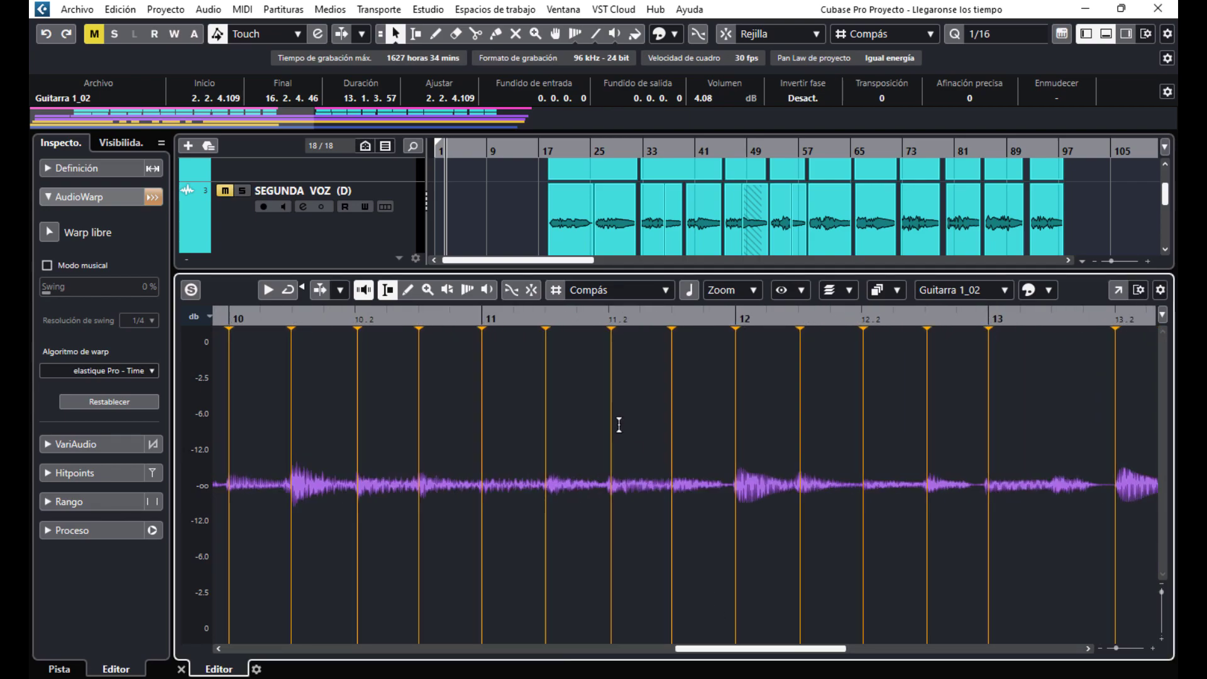
pyautogui.moveTo(746, 651); pyautogui.dragTo(392, 601)
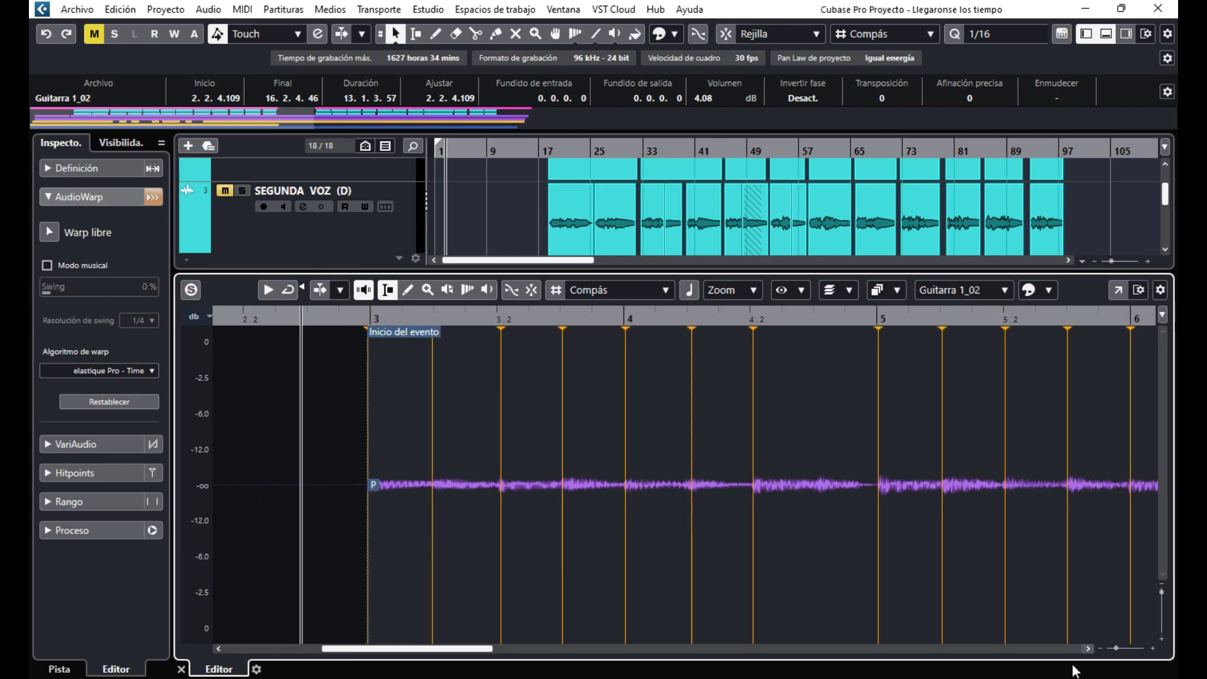
# - Compare the start of Guitarra 1_02 with bar 3 up close, placing the cursor on and before the bar line
pyautogui.moveTo(1116, 648); pyautogui.dragTo(1119, 647)
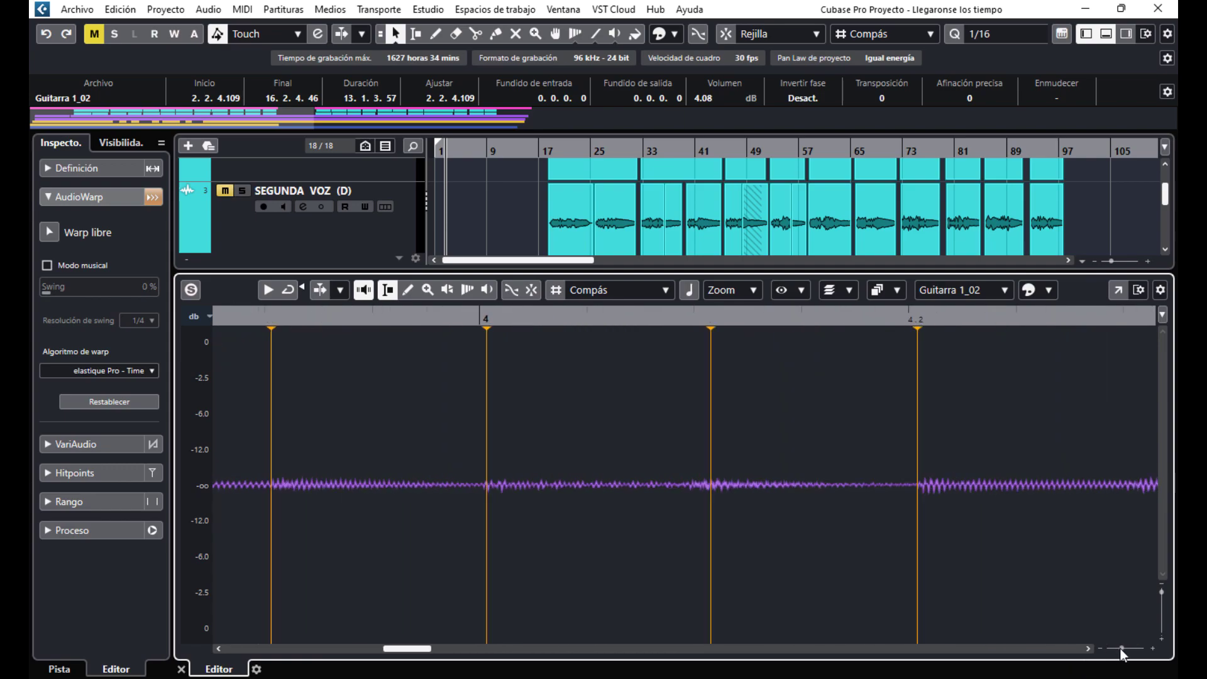
pyautogui.moveTo(416, 649); pyautogui.dragTo(373, 648)
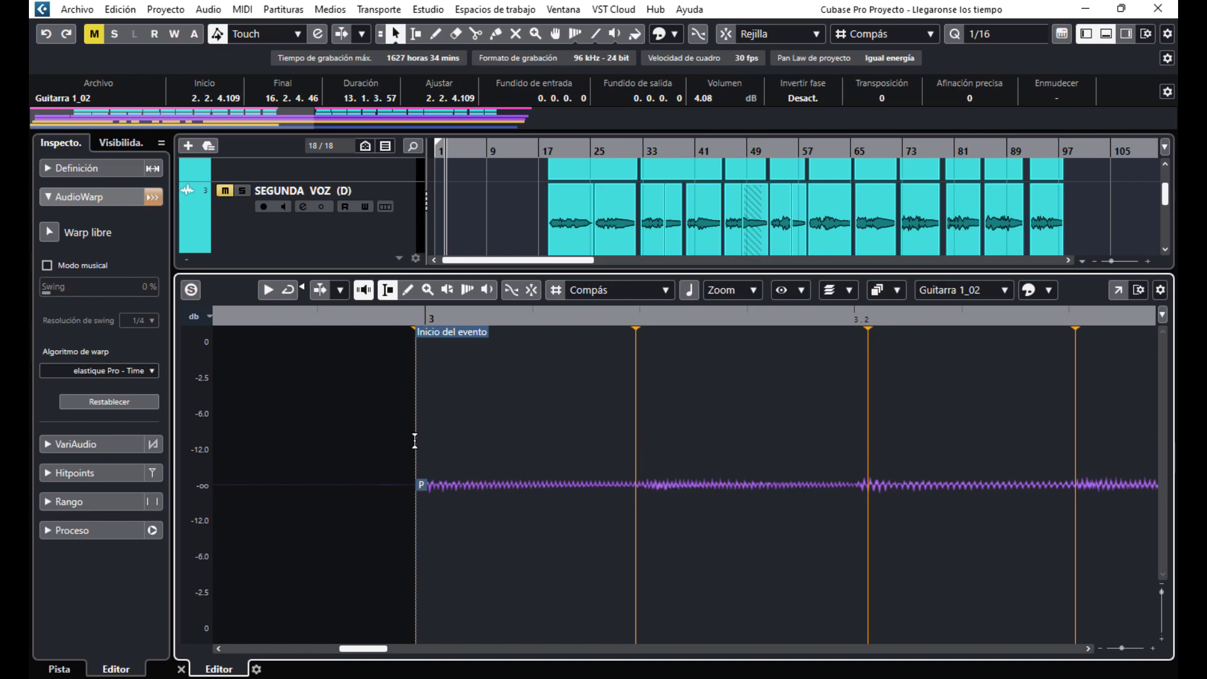
pyautogui.click(376, 317)
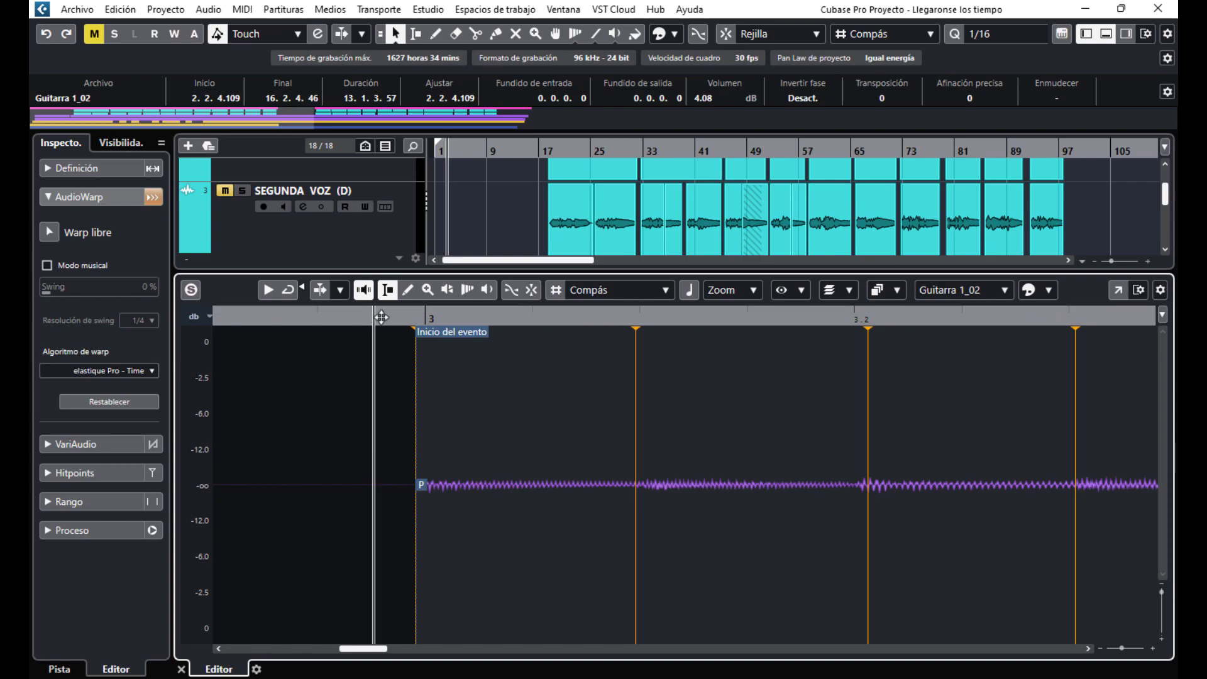
pyautogui.click(427, 314)
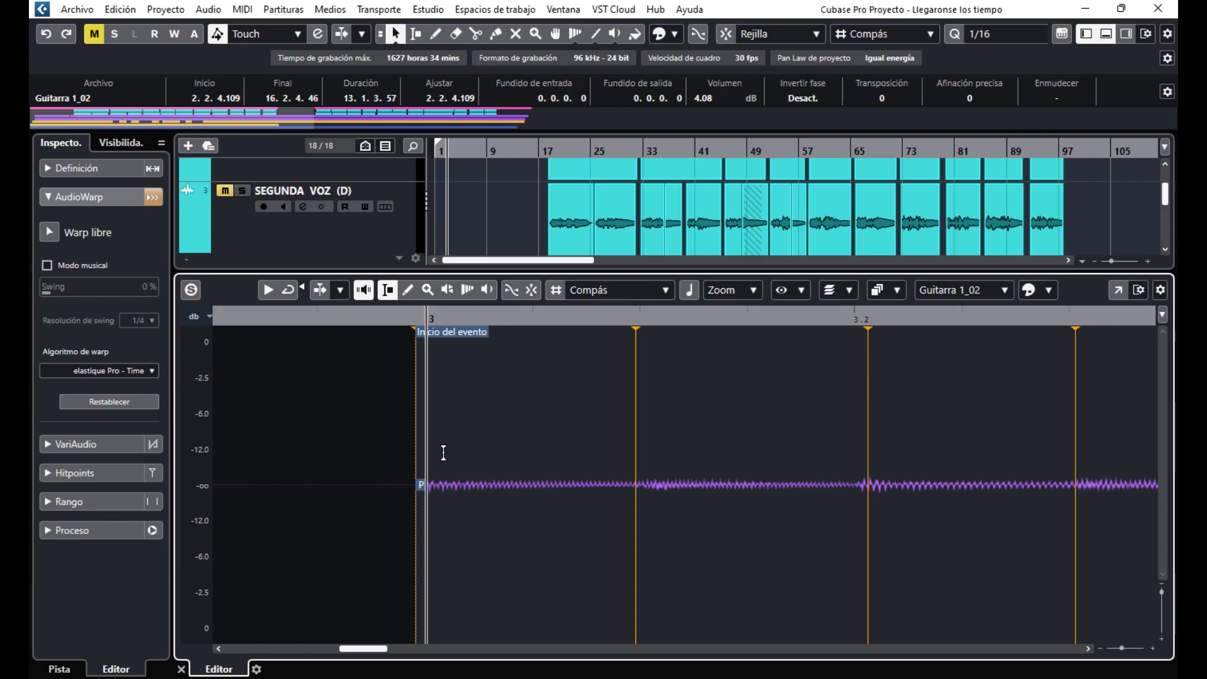
pyautogui.click(355, 318)
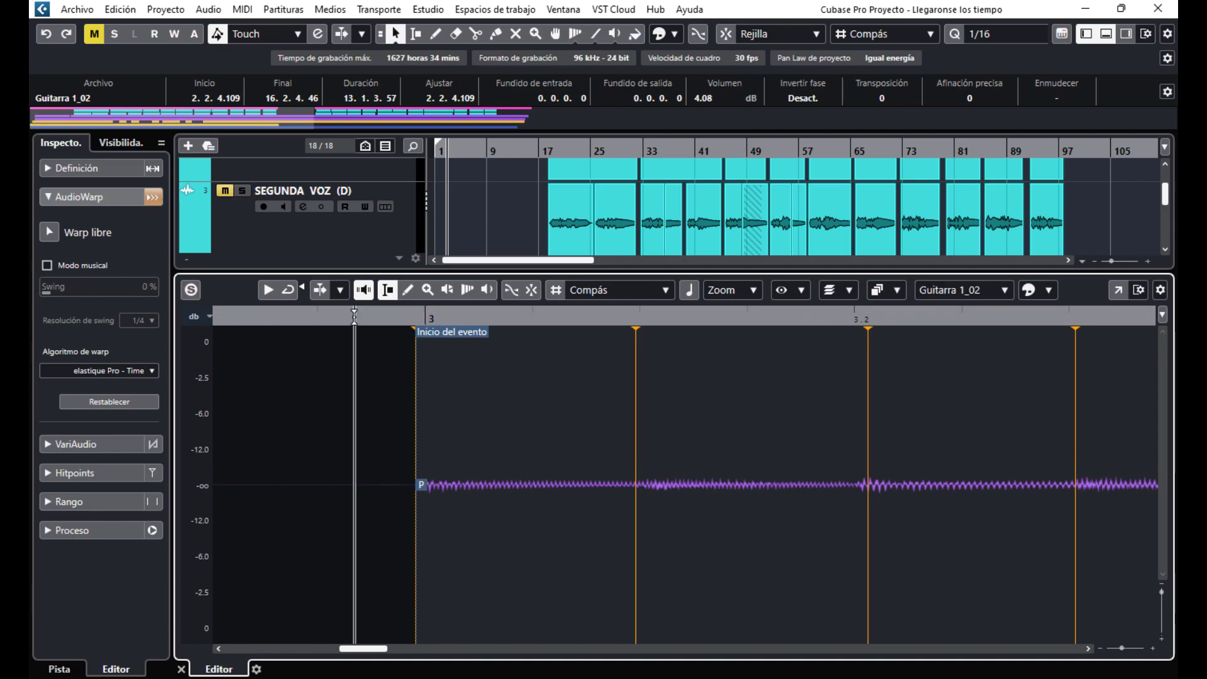
# - Activate Warp libre for Guitarra 1_02 and inspect the warp markers around bars 9 and 10
pyautogui.click(50, 232)
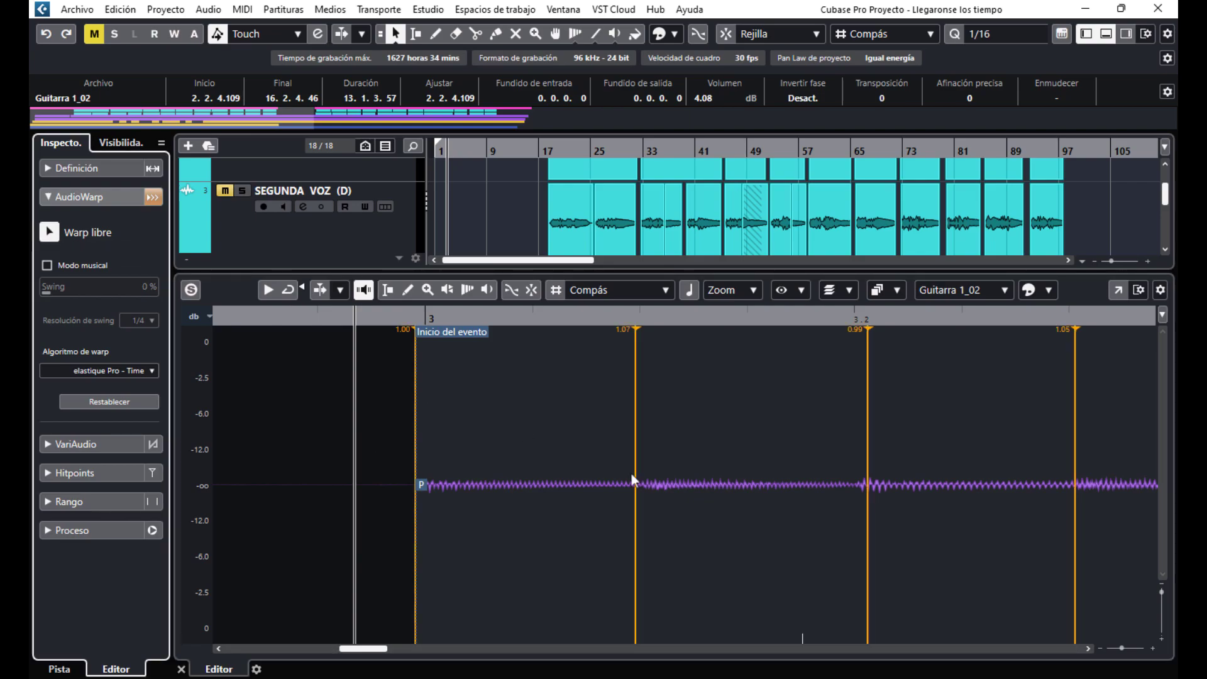
pyautogui.moveTo(1122, 647)
pyautogui.mouseDown()
pyautogui.moveTo(1104, 646)
pyautogui.moveTo(1125, 647)
pyautogui.mouseUp()
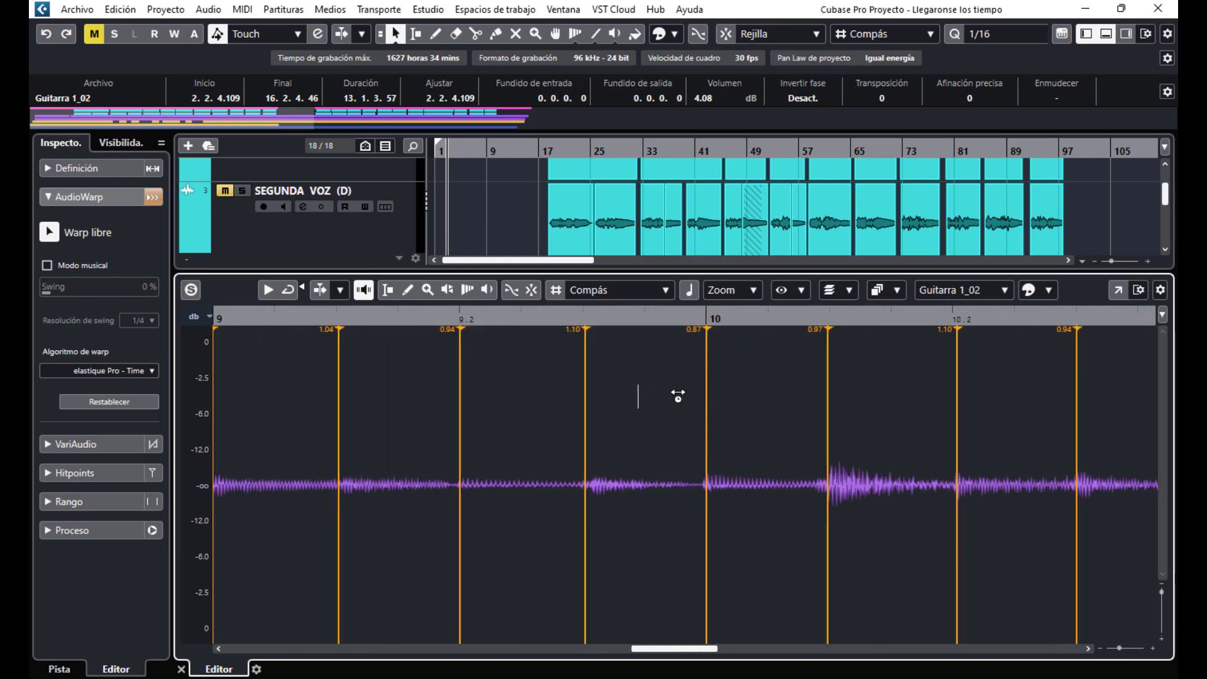
pyautogui.click(55, 232)
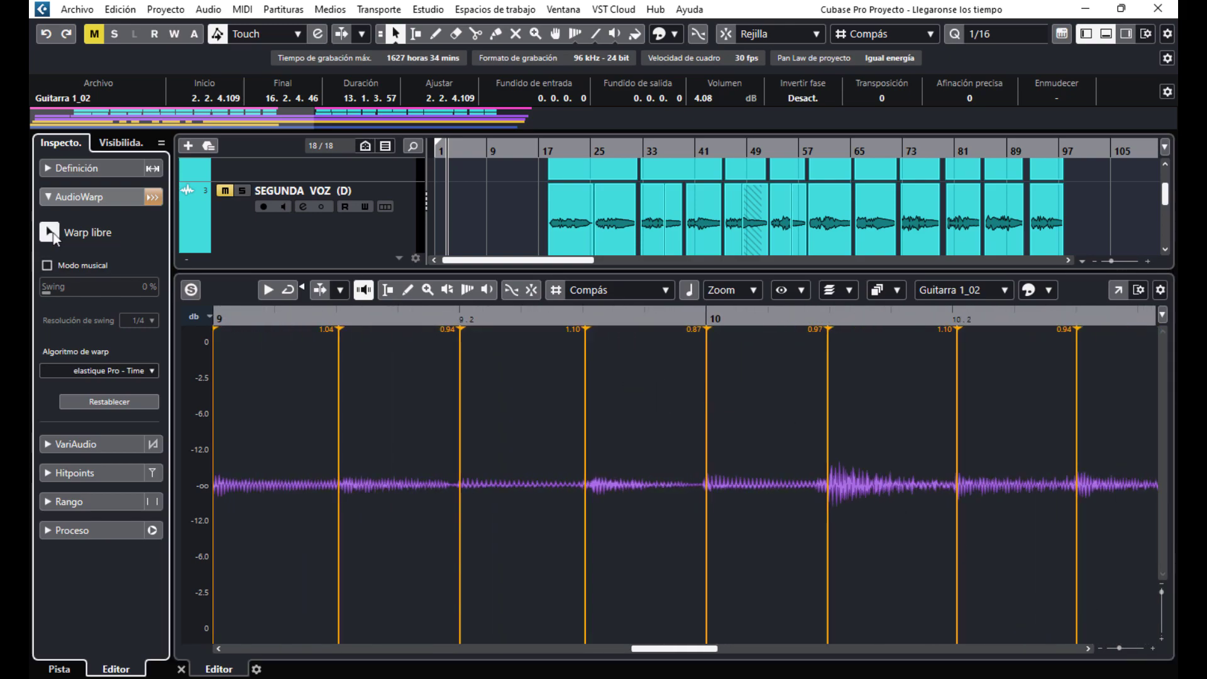
# - Return to the start of Guitarra 1_02 up close and play it from before bar 3 to hear the alignment
pyautogui.moveTo(662, 650); pyautogui.dragTo(385, 658)
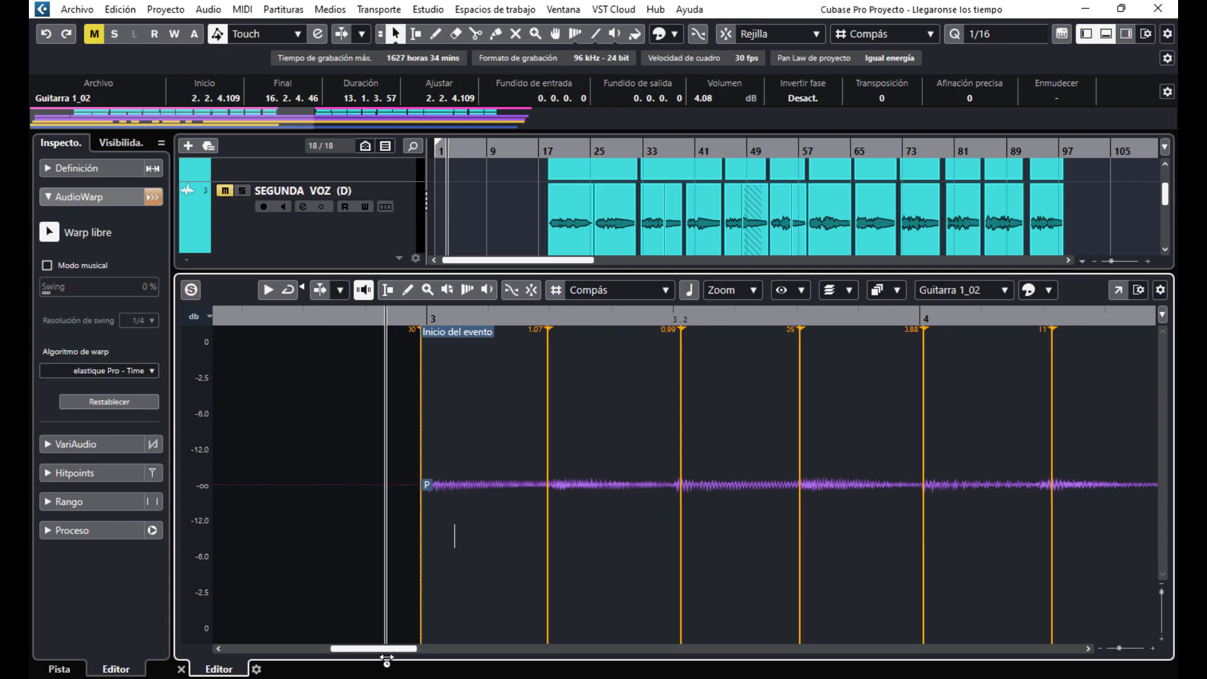
pyautogui.moveTo(1120, 648); pyautogui.dragTo(1123, 649)
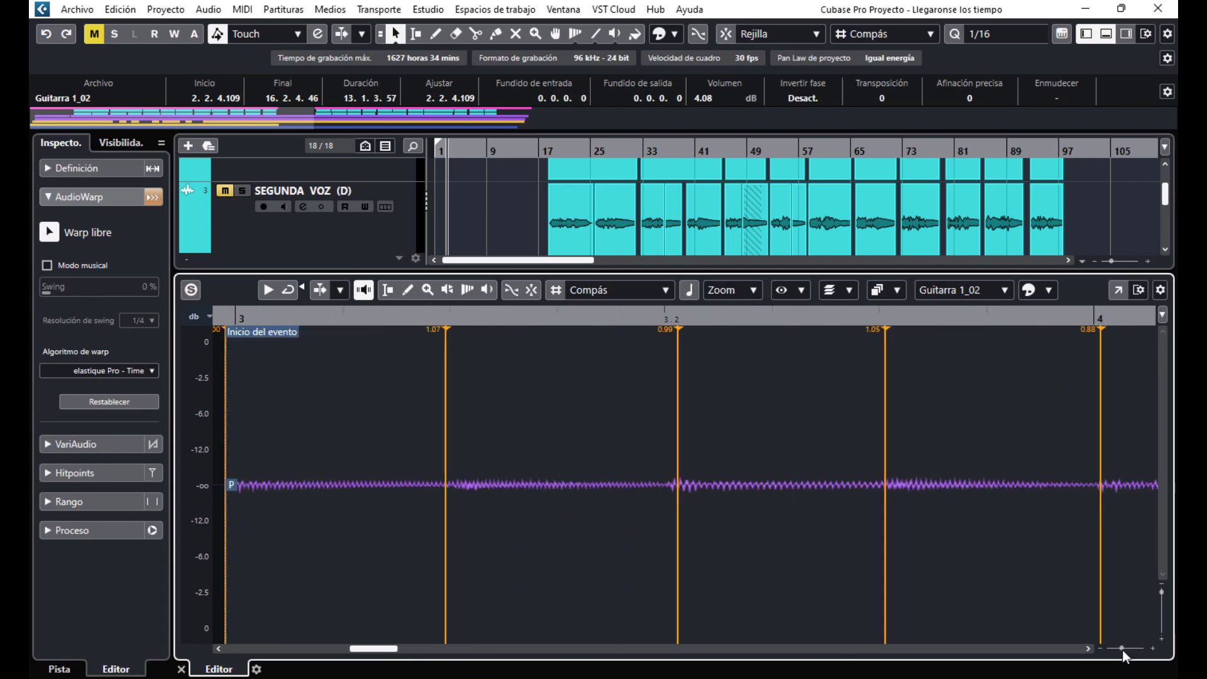
pyautogui.moveTo(225, 317); pyautogui.dragTo(199, 314)
pyautogui.press('space')
pyautogui.press('space')
pyautogui.press('space')
pyautogui.press('space')
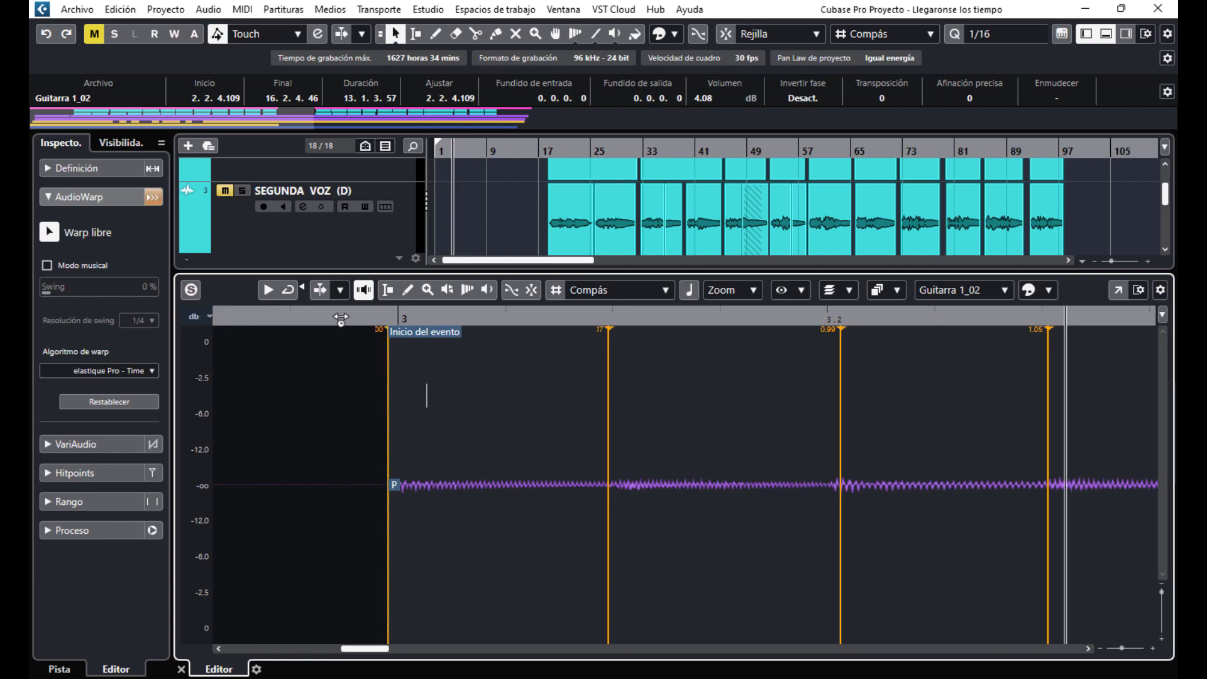
pyautogui.click(353, 317)
pyautogui.press('space')
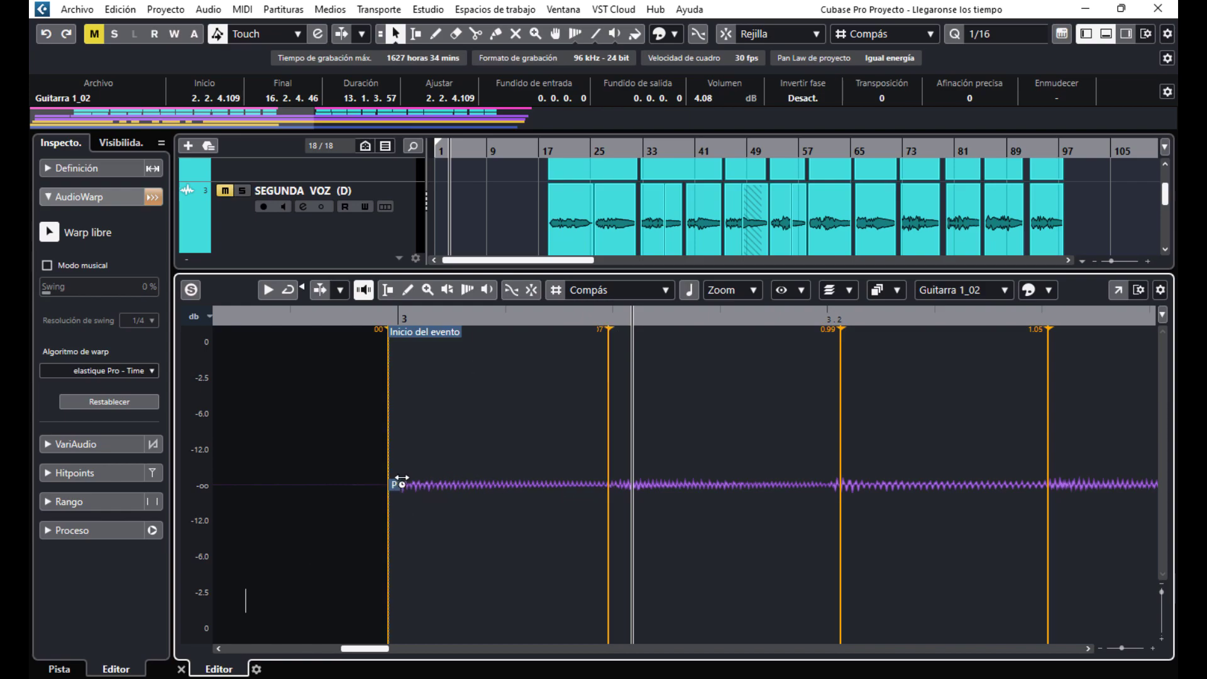
# - Close the editor of Guitarra 1_02 and open the Guitarra 1_05 event for sample editing
pyautogui.click(182, 669)
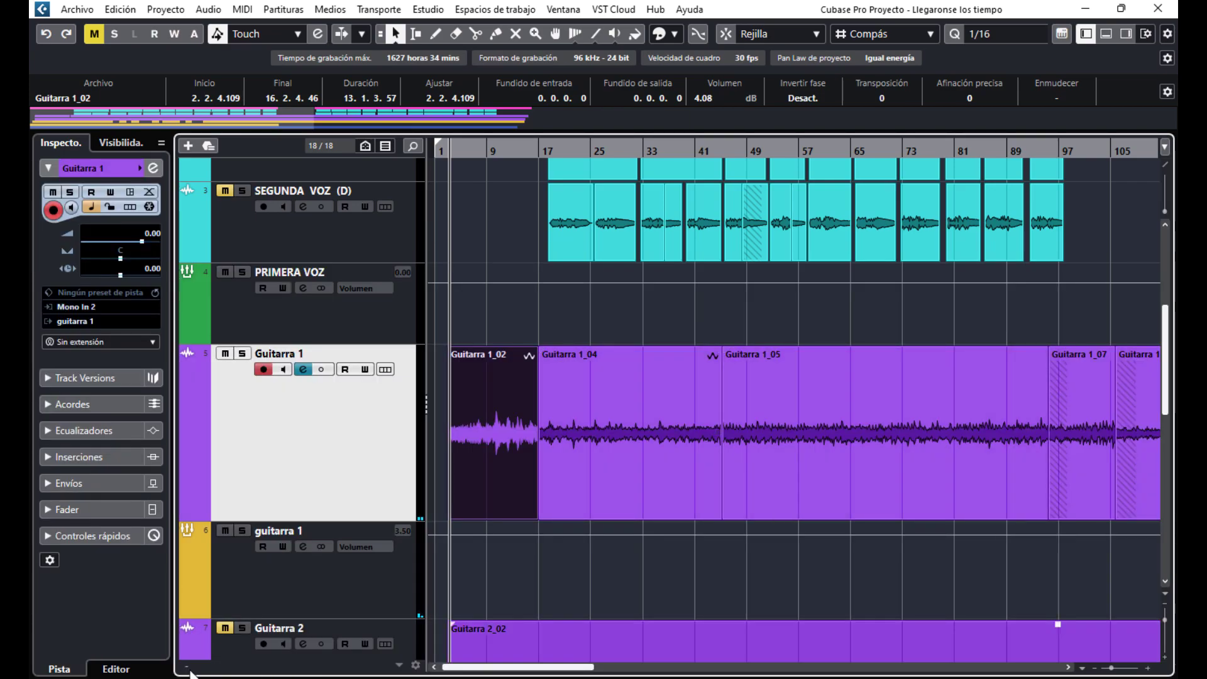
pyautogui.hscroll(10, 800, 494)
pyautogui.click(800, 493)
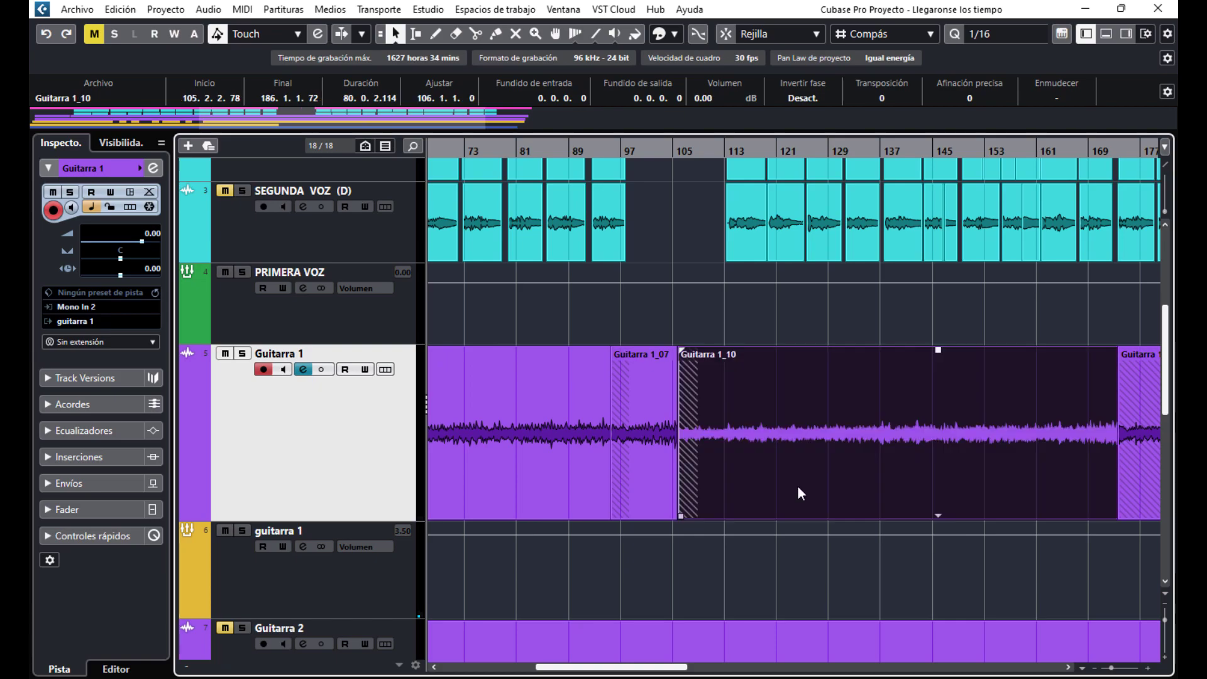
pyautogui.click(694, 154)
pyautogui.doubleClick(564, 465)
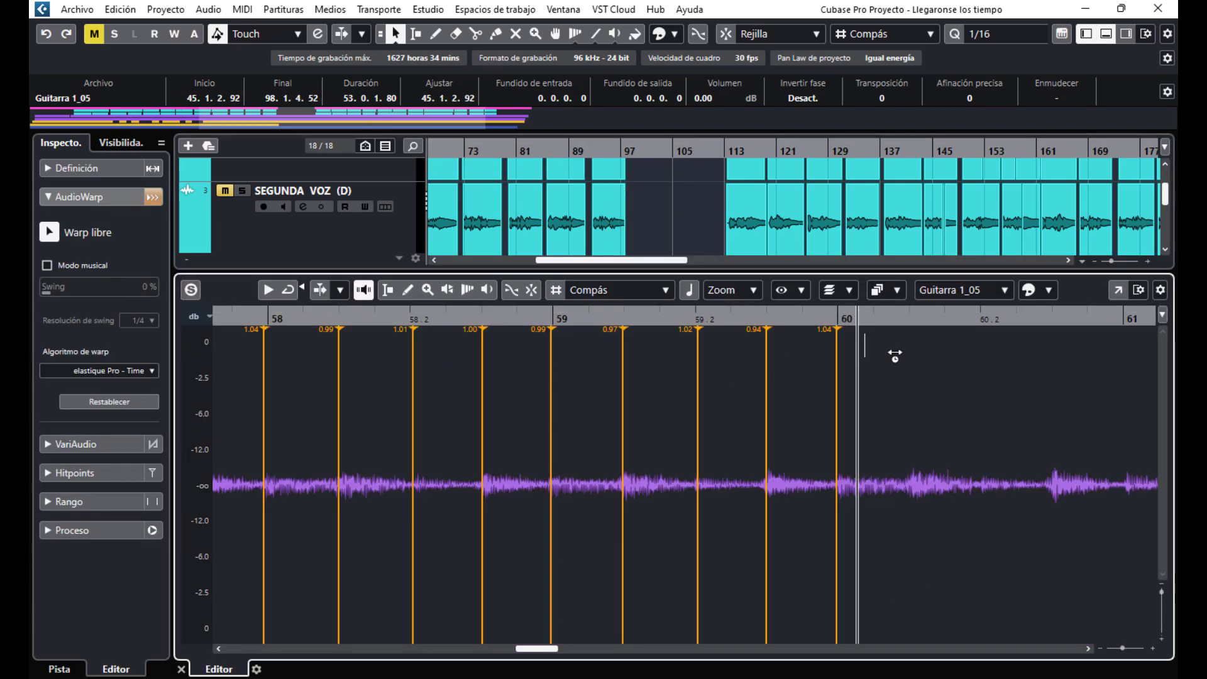
# - Shift the warp marker at bar 60 of Guitarra 1_05 slightly later, onto the note attack, and play the passage
pyautogui.moveTo(1122, 647); pyautogui.dragTo(1124, 648)
pyautogui.click(1088, 648)
pyautogui.click(1088, 648)
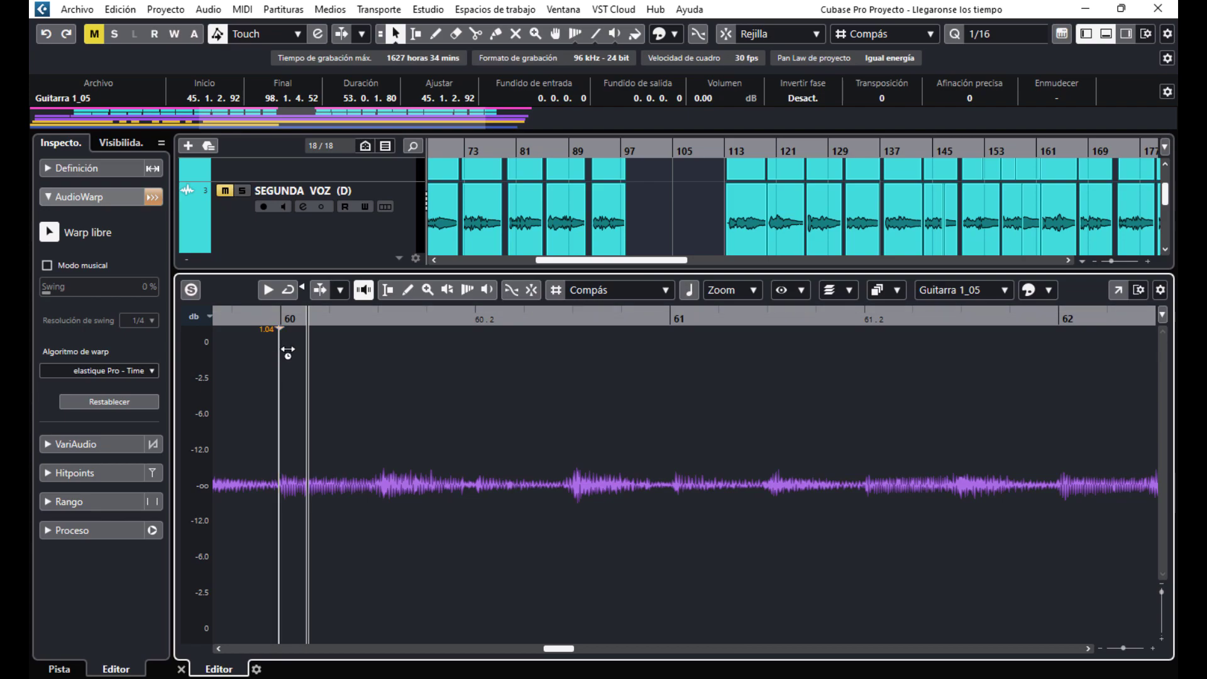
pyautogui.moveTo(287, 351); pyautogui.dragTo(292, 352)
pyautogui.press('space')
pyautogui.press('space')
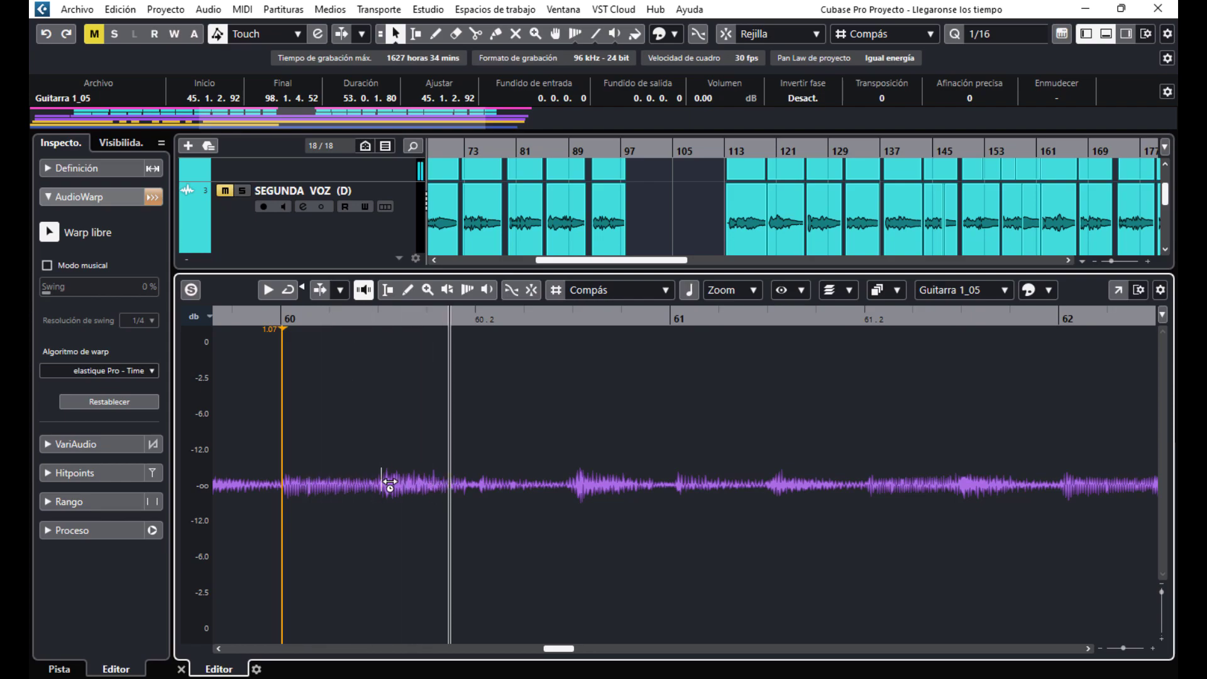
# - Add warp markers on the note attacks midway between 60 and 60.2 and at 60.2, playing the passage in between
pyautogui.moveTo(389, 483); pyautogui.dragTo(377, 485)
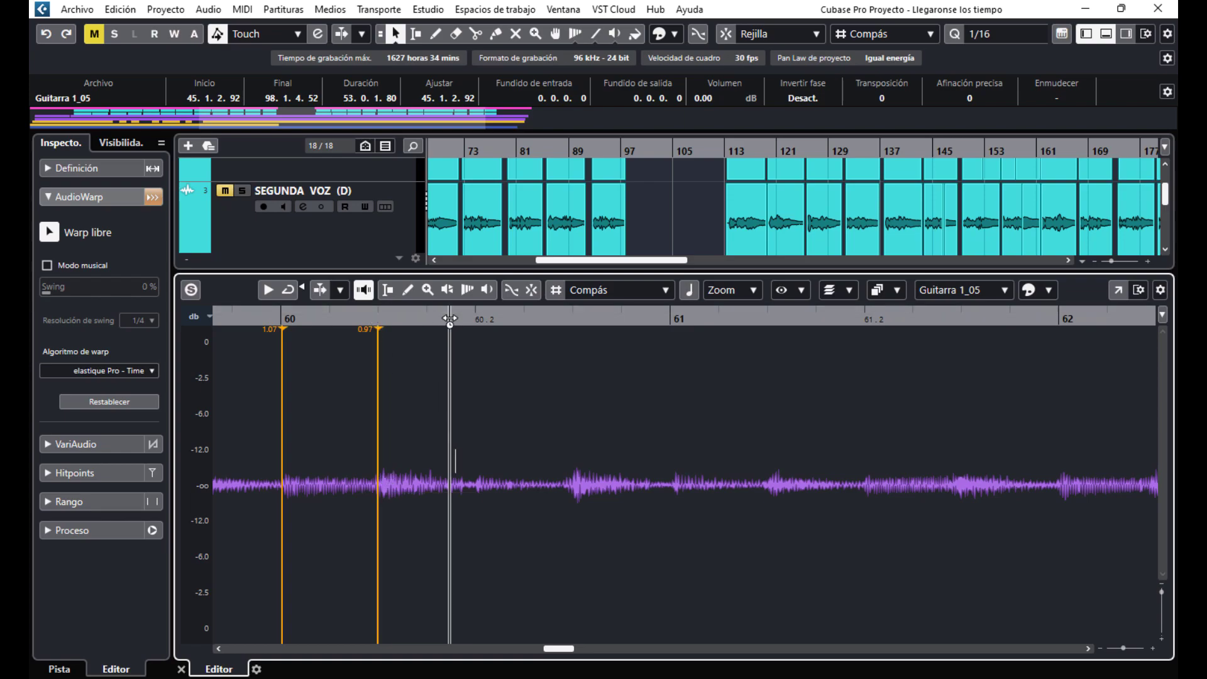
pyautogui.click(270, 318)
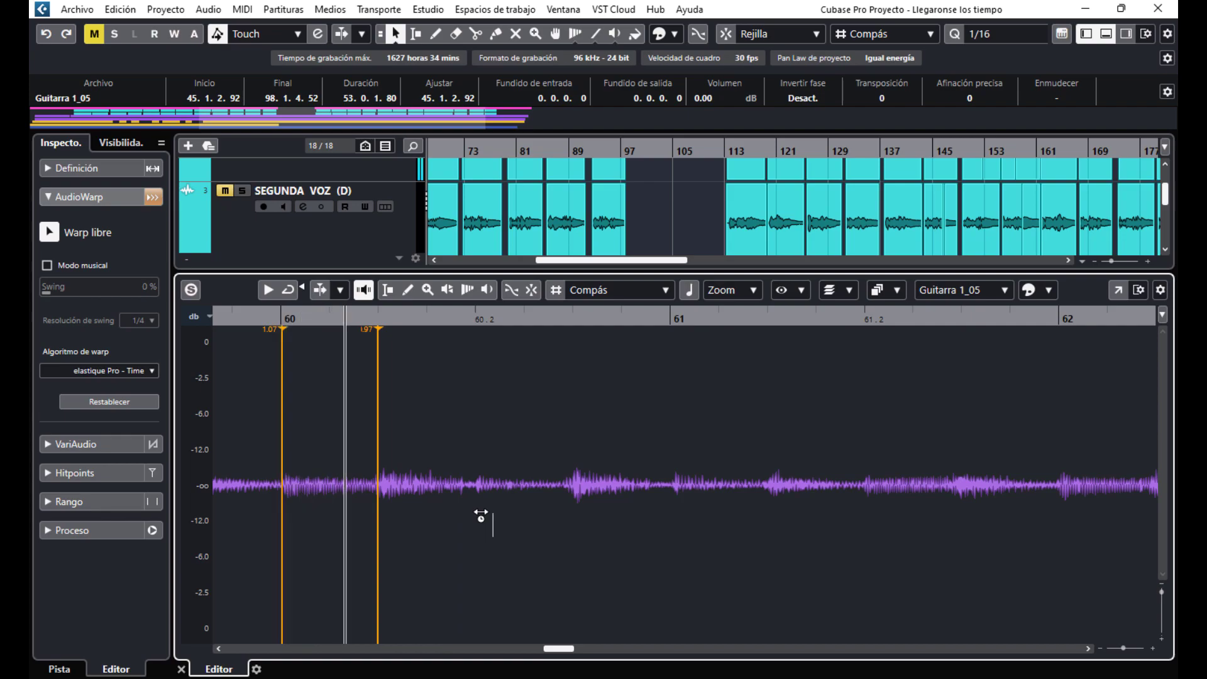
pyautogui.press('space')
pyautogui.click(480, 484)
pyautogui.moveTo(491, 484); pyautogui.dragTo(485, 482)
# - Play from just before bar 60 and add a warp marker on the attack midway between 60.2 and bar 61
pyautogui.click(269, 321)
pyautogui.press('space')
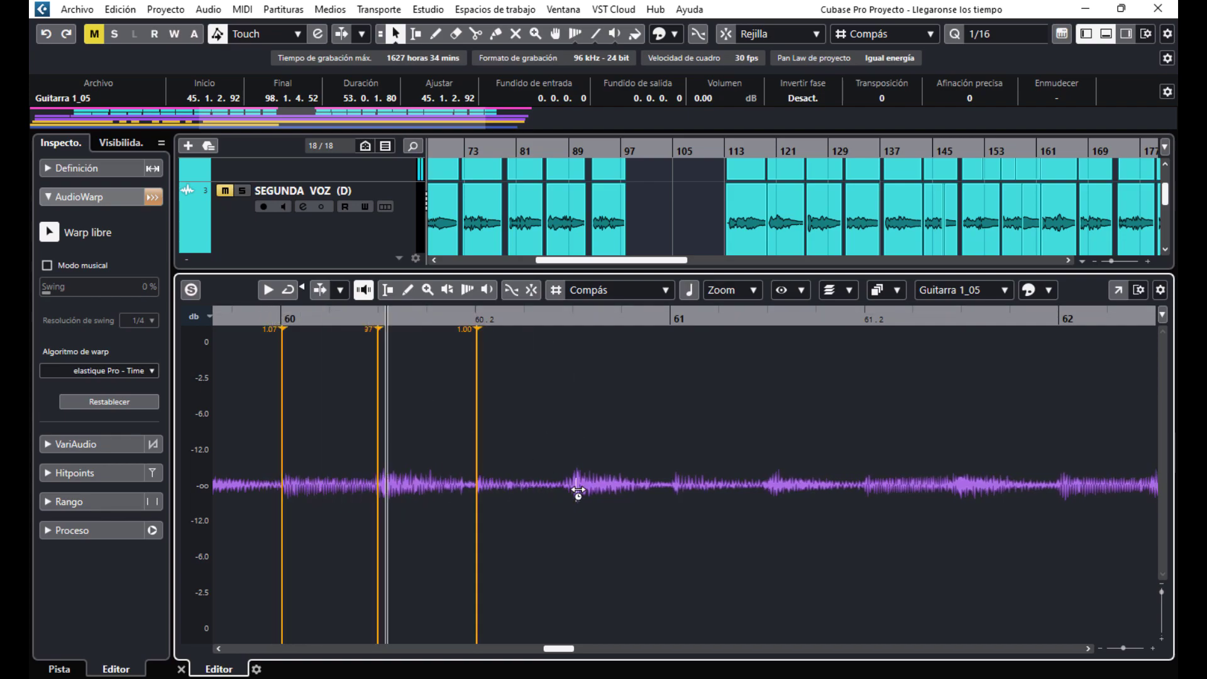
pyautogui.press('space')
pyautogui.moveTo(578, 490); pyautogui.dragTo(582, 490)
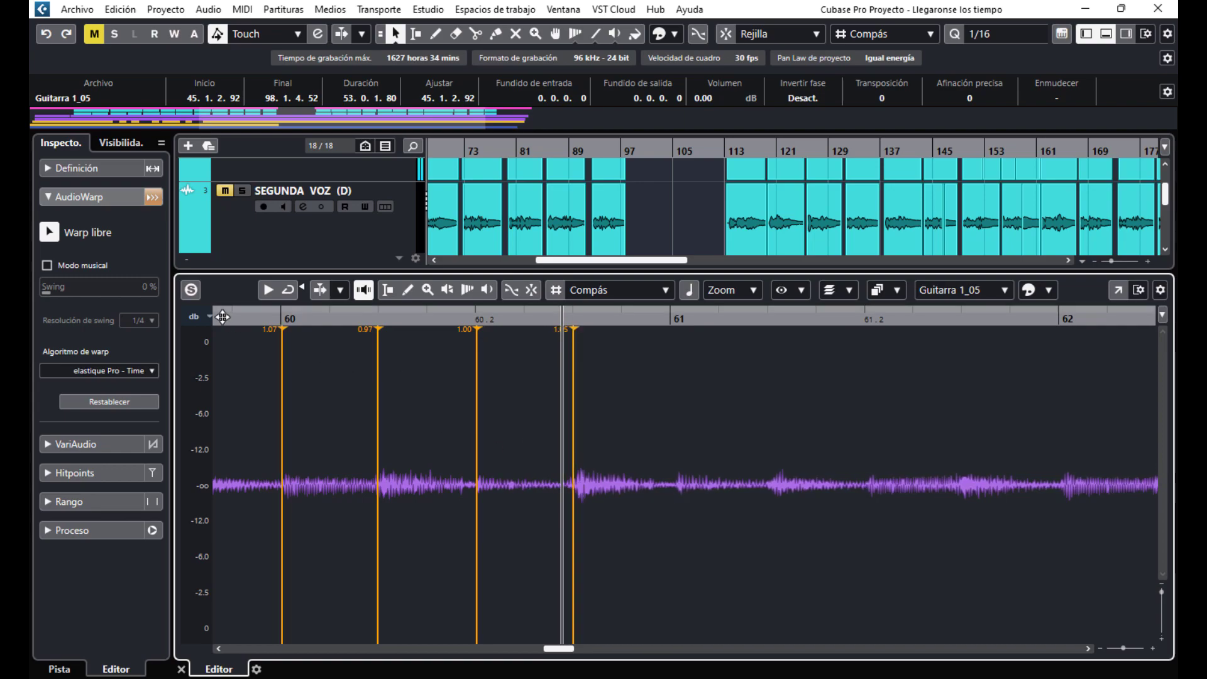
# - Recheck the passage from before bar 60, then move the marker after bar 60 slightly earlier and the one before bar 61 slightly later
pyautogui.click(202, 315)
pyautogui.click(459, 391)
pyautogui.click(261, 320)
pyautogui.click(279, 321)
pyautogui.moveTo(452, 449); pyautogui.dragTo(452, 453)
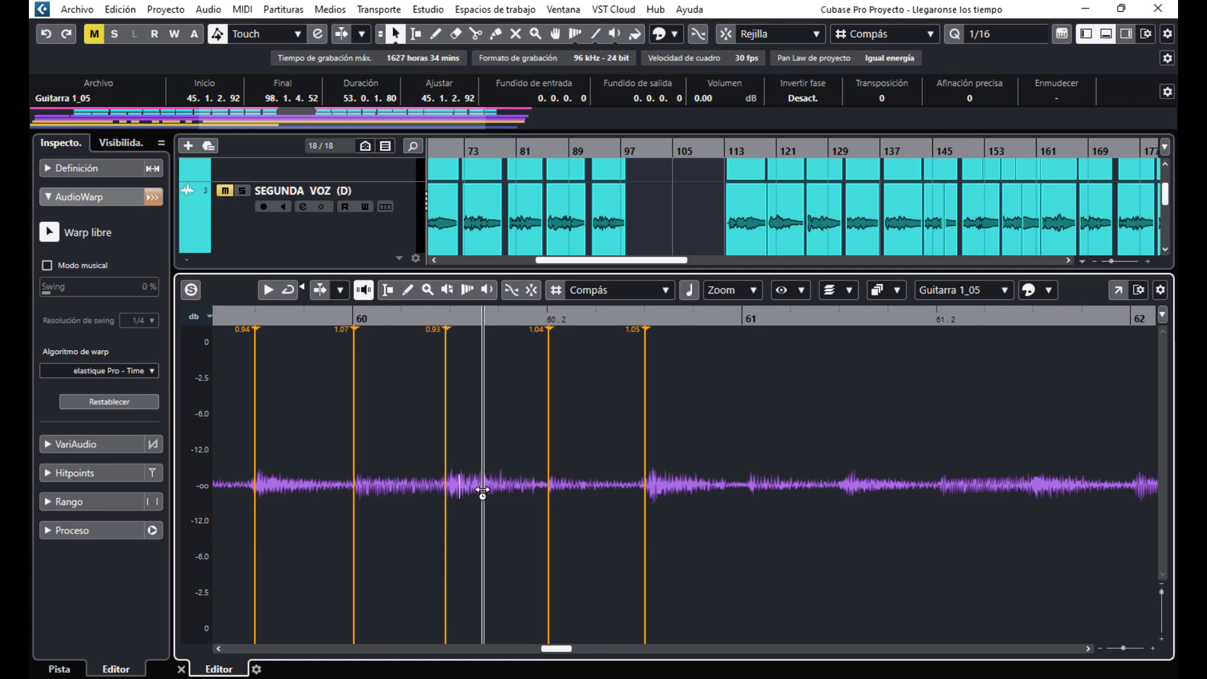
pyautogui.moveTo(654, 480); pyautogui.dragTo(655, 477)
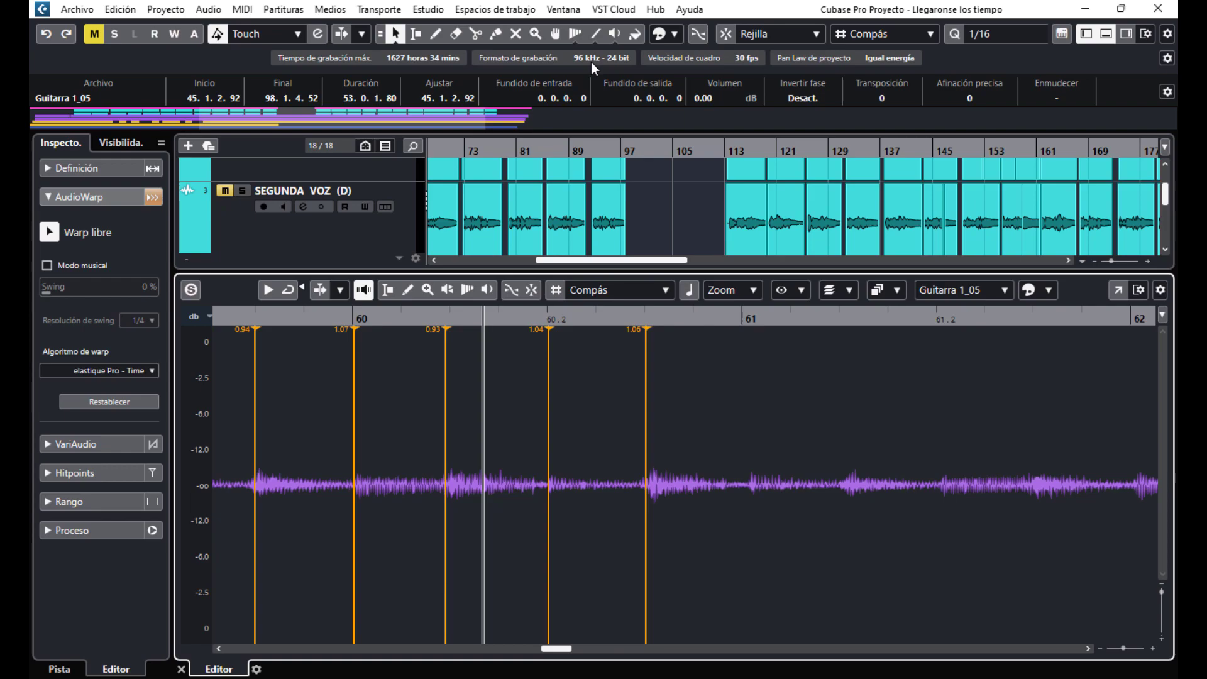
# - Add warp markers on the note attacks at bar 61, 61.1.3 and 61.2, aligning each with the beat
pyautogui.click(602, 320)
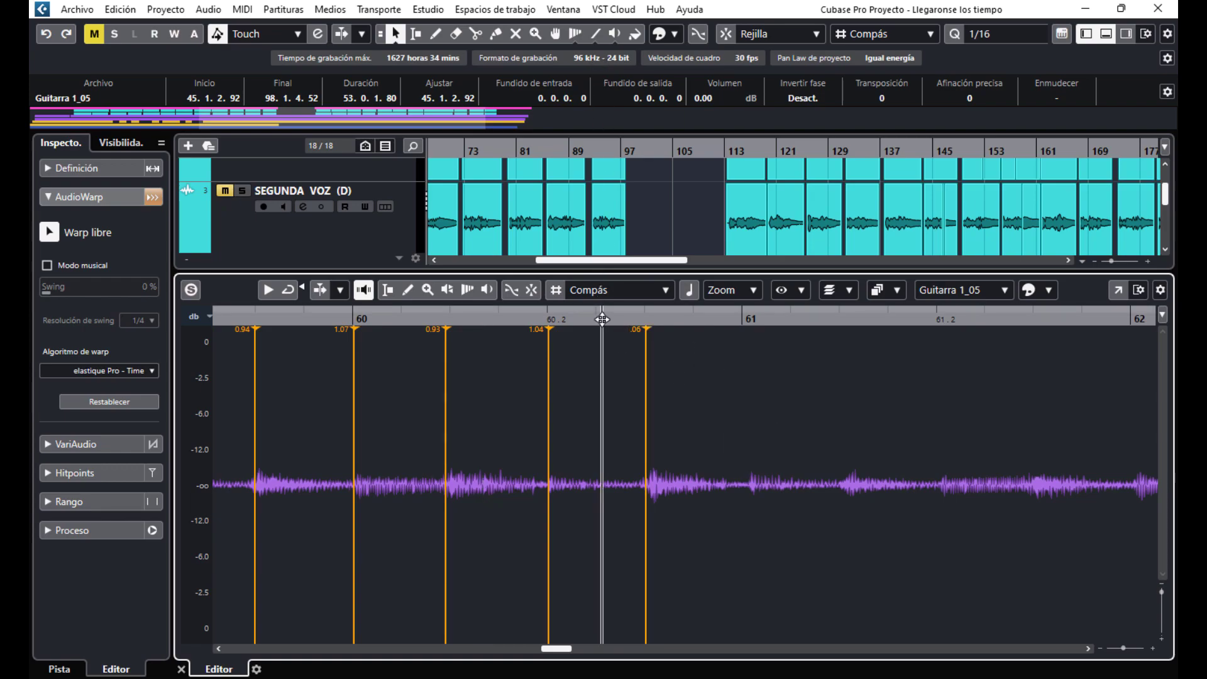
pyautogui.click(756, 482)
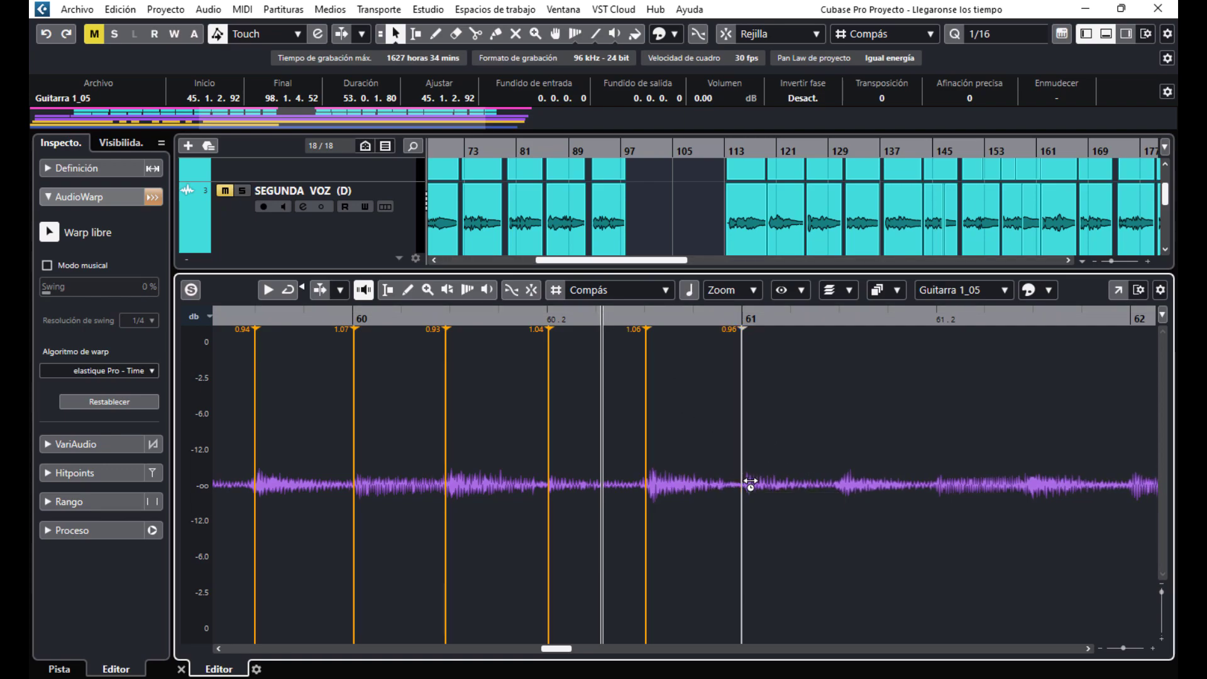
pyautogui.click(841, 485)
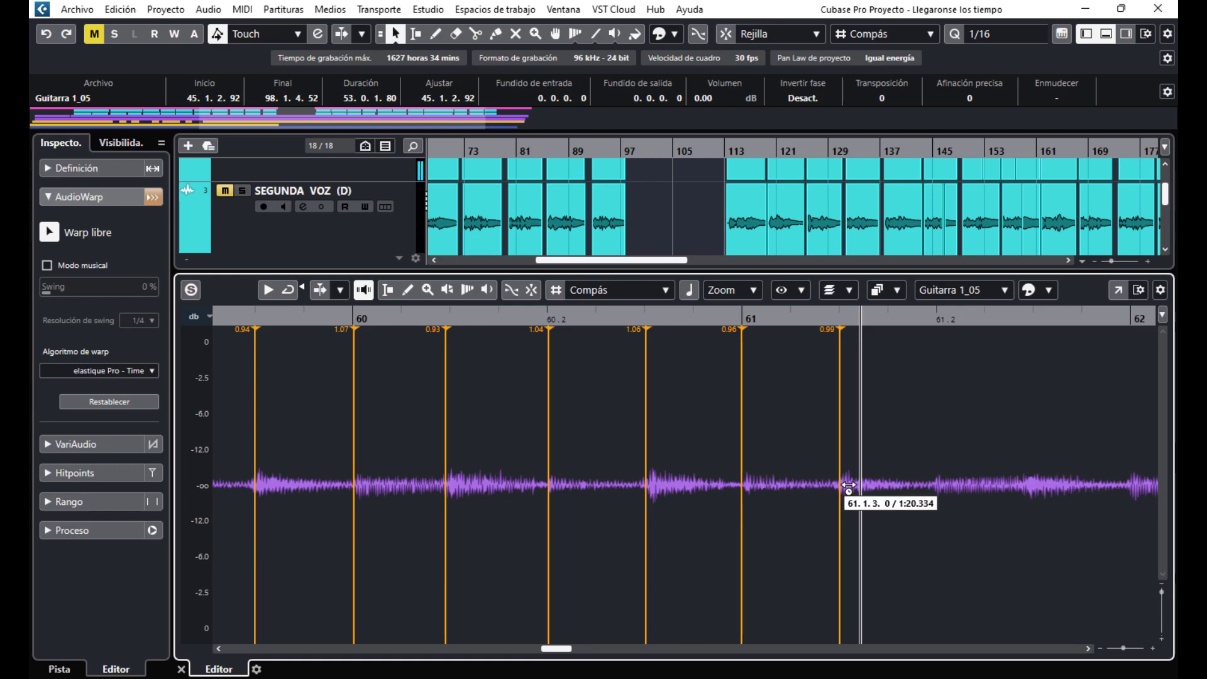
pyautogui.moveTo(558, 649); pyautogui.dragTo(567, 647)
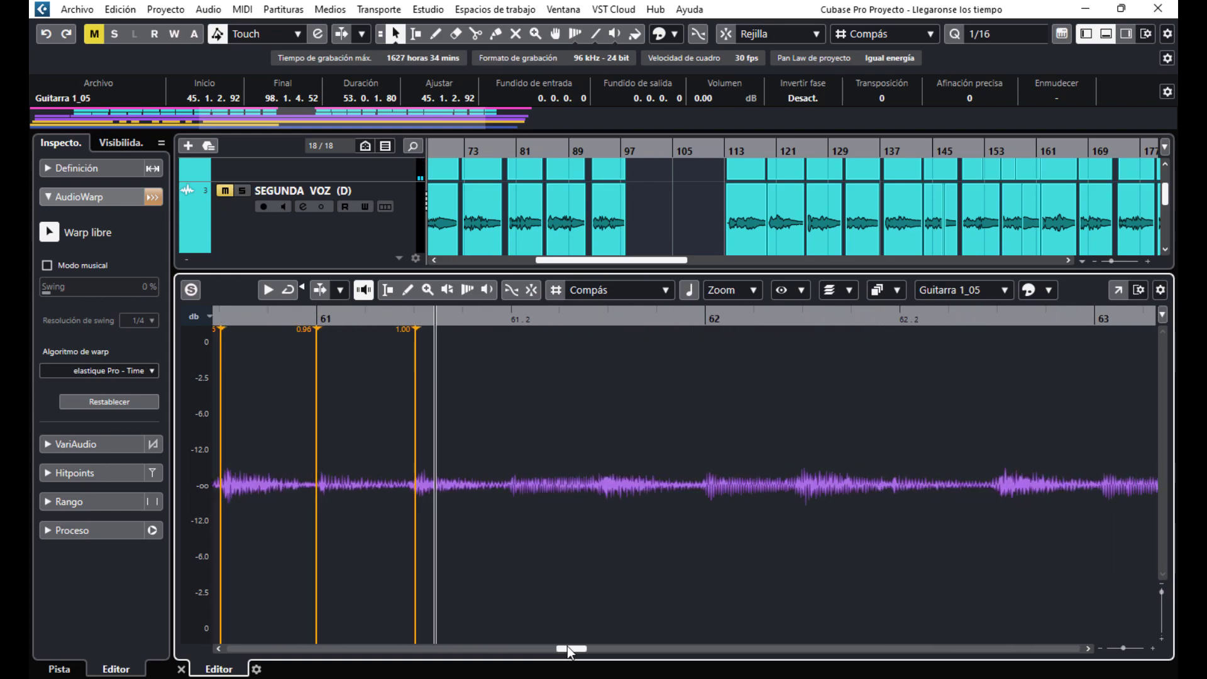
pyautogui.moveTo(424, 517); pyautogui.dragTo(424, 518)
pyautogui.click(514, 497)
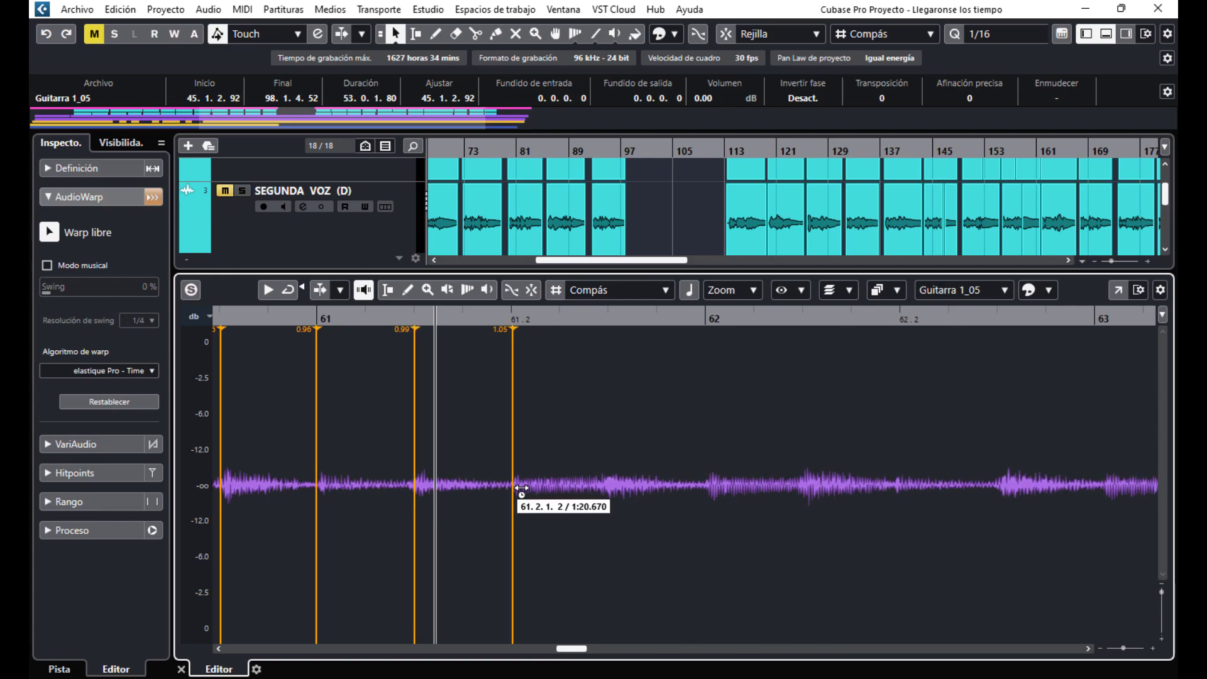
# - Add warp markers at the attacks midway between 61.2 and 62, at bar 62, midway to 62.2, and at 62.2
pyautogui.moveTo(606, 491); pyautogui.dragTo(609, 490)
pyautogui.moveTo(719, 486); pyautogui.dragTo(705, 487)
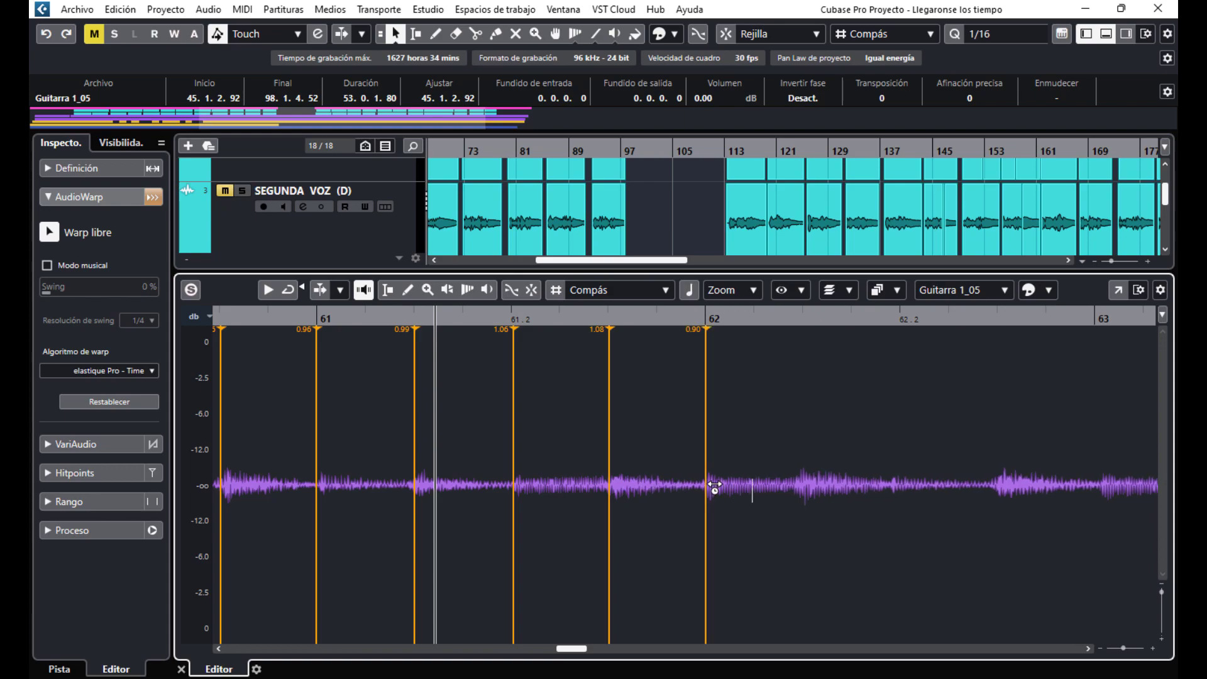
pyautogui.moveTo(795, 487); pyautogui.dragTo(803, 488)
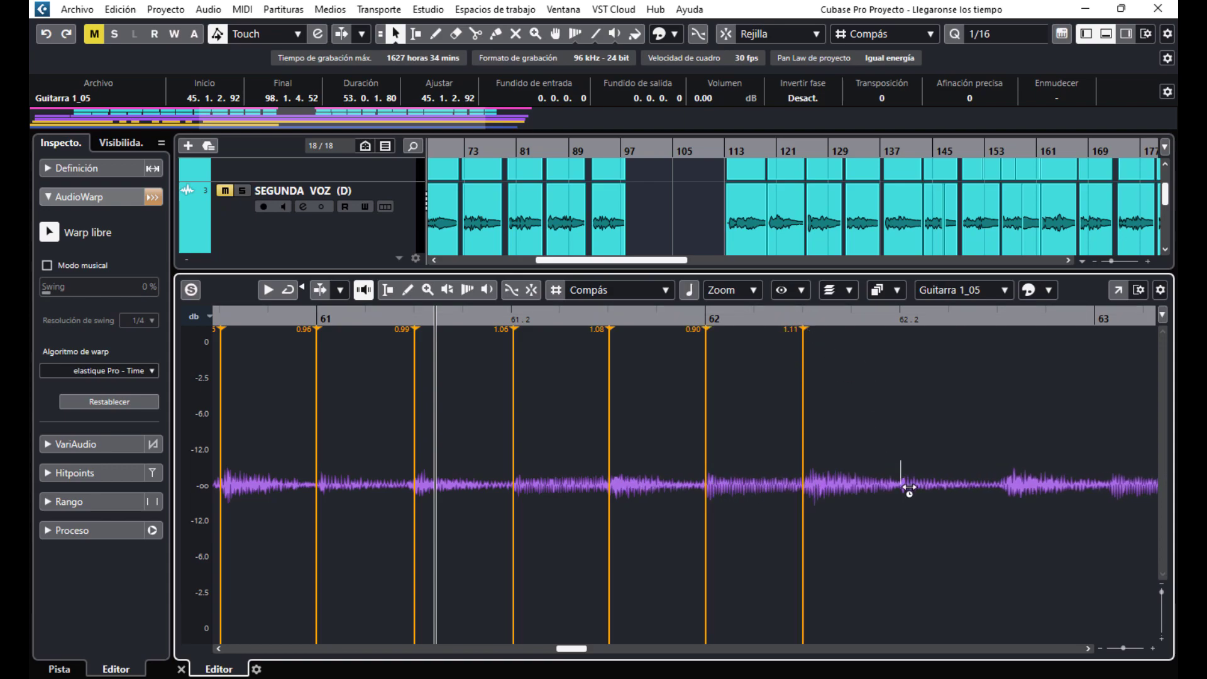
pyautogui.moveTo(904, 488); pyautogui.dragTo(901, 489)
pyautogui.moveTo(1038, 493); pyautogui.dragTo(1057, 493)
pyautogui.click(1088, 649)
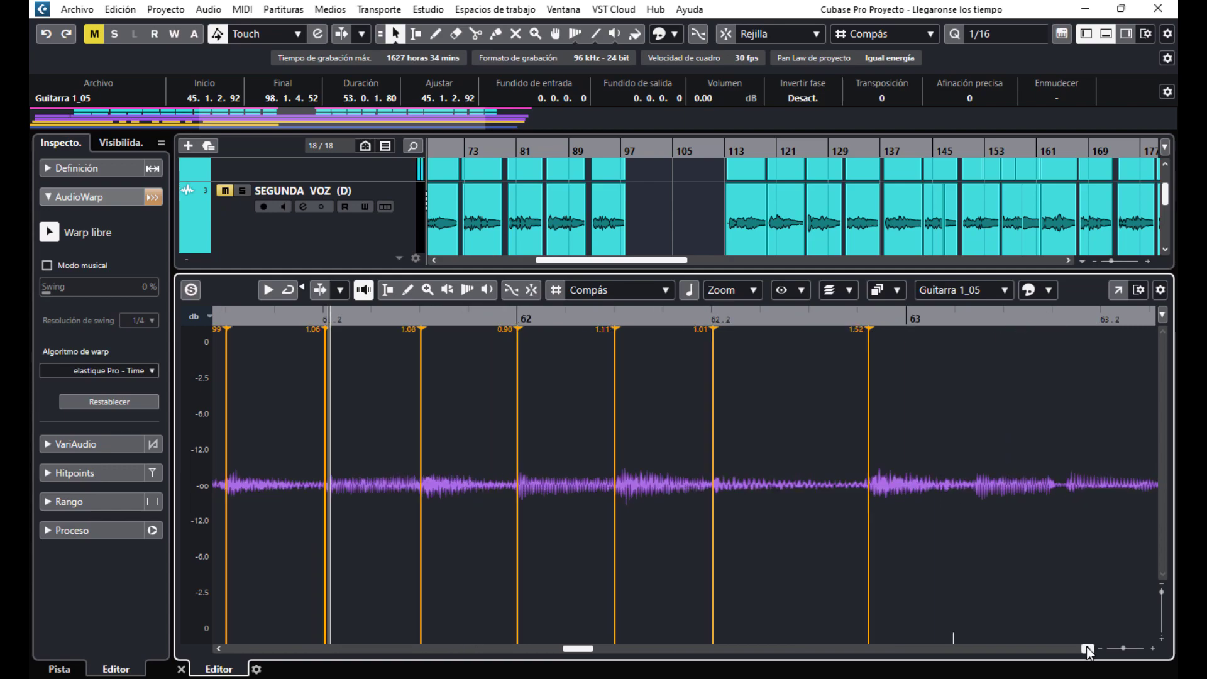
pyautogui.click(1089, 648)
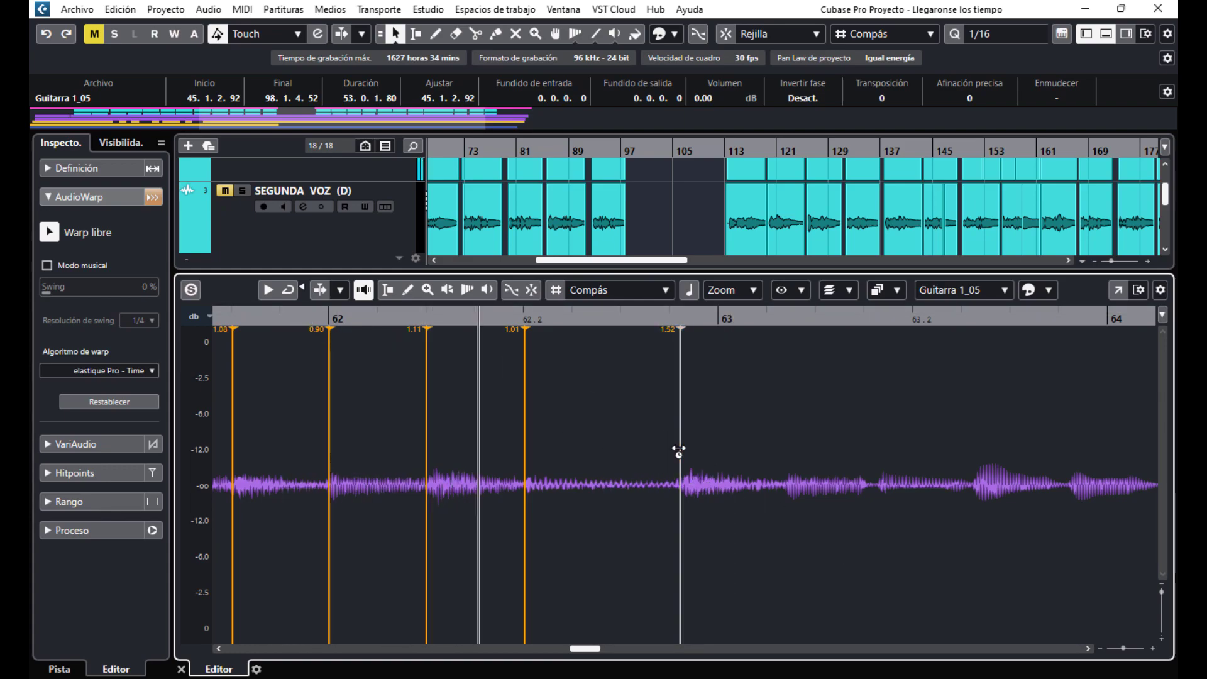
pyautogui.keyDown('shift'); pyautogui.click(679, 451); pyautogui.keyUp('shift')
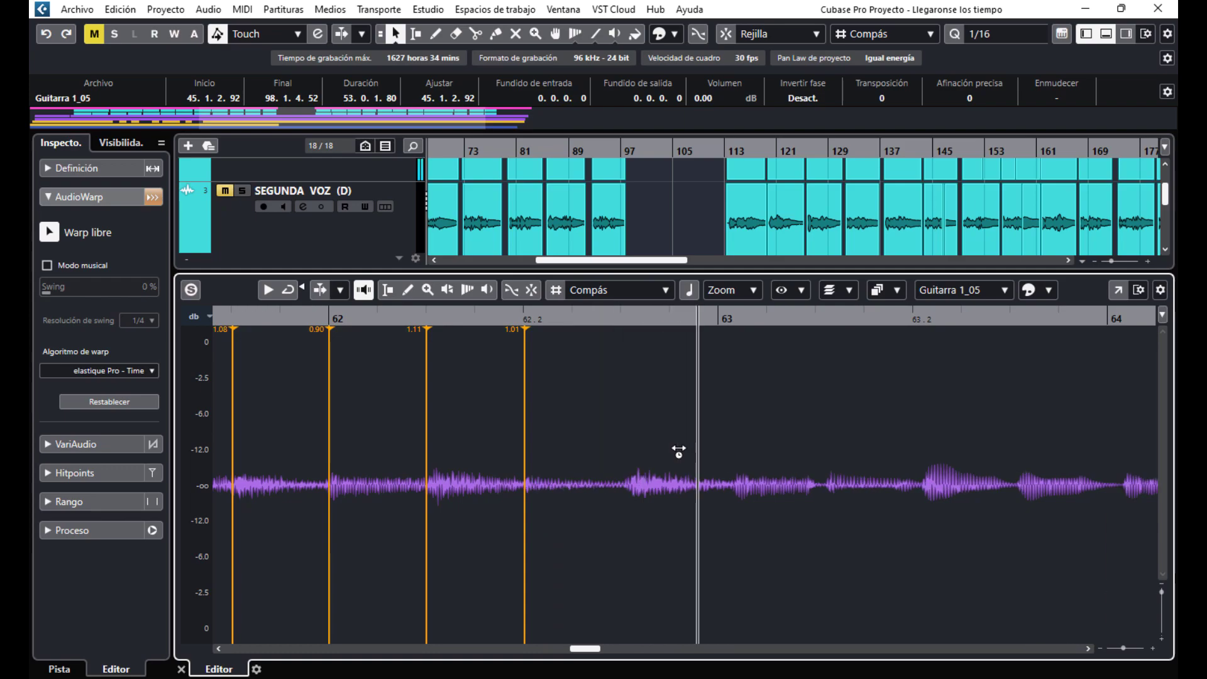
# - Add warp markers on the attacks midway between 62.2 and 63 and at bar 63, then play from before bar 62
pyautogui.moveTo(631, 488); pyautogui.dragTo(632, 488)
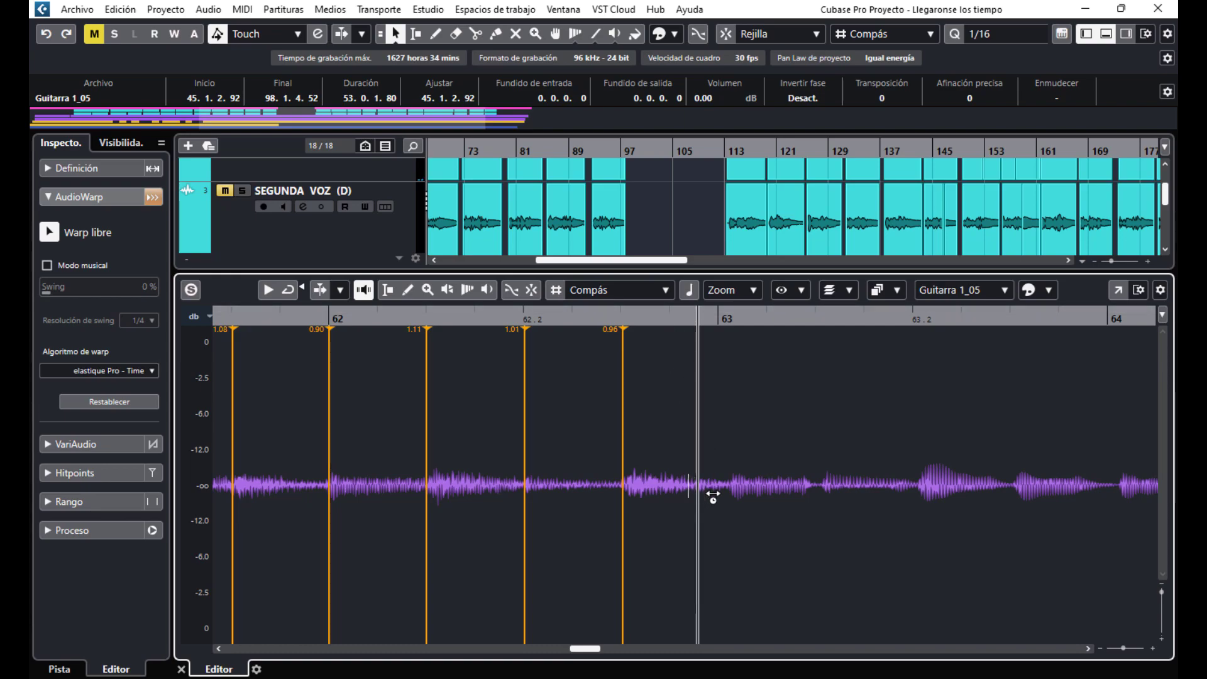
pyautogui.moveTo(717, 496)
pyautogui.mouseDown()
pyautogui.moveTo(735, 494)
pyautogui.moveTo(717, 494)
pyautogui.mouseUp()
pyautogui.click(291, 320)
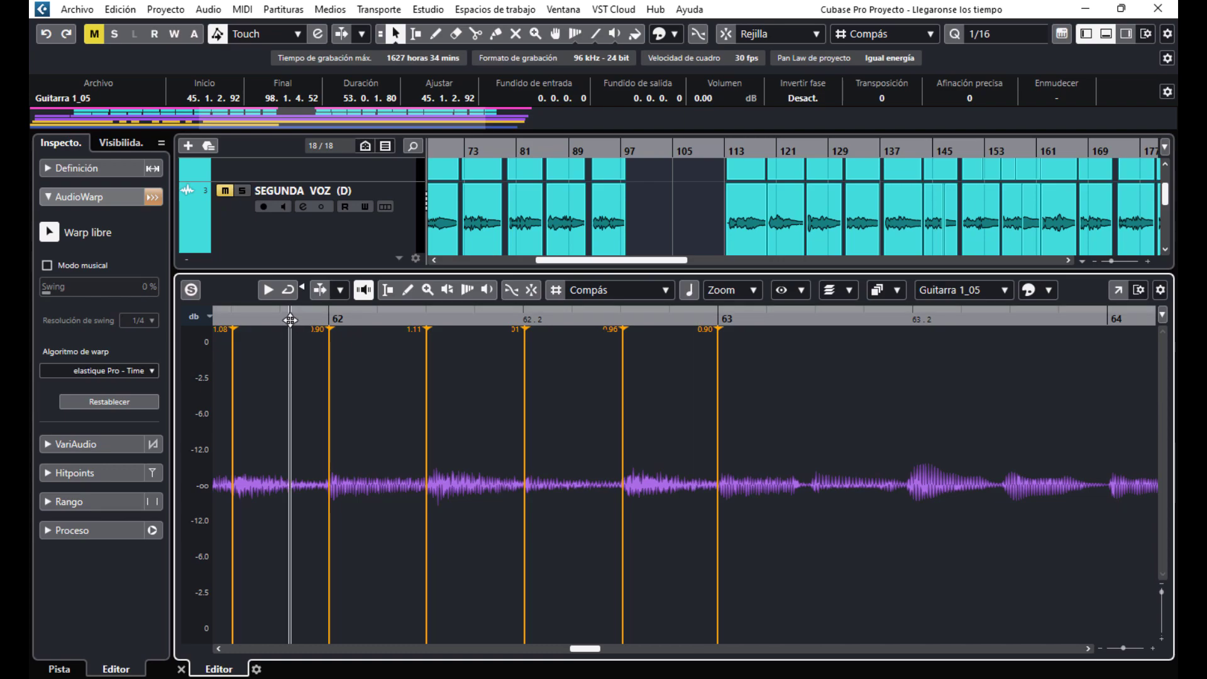
pyautogui.press('space')
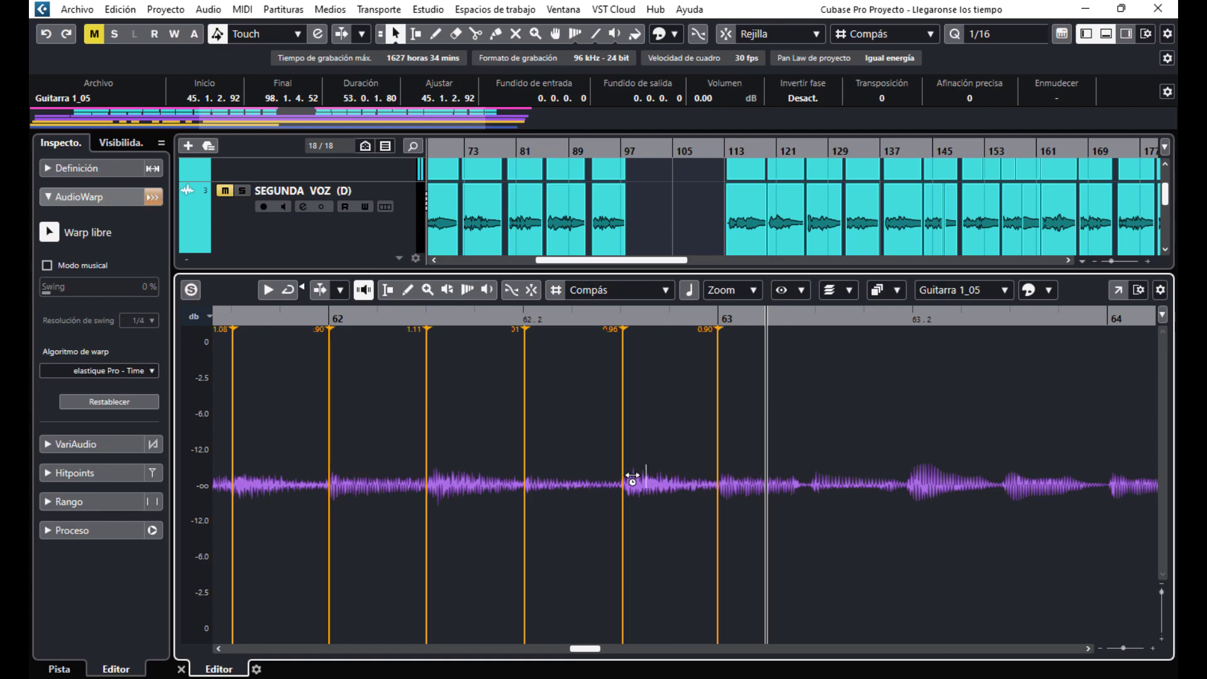
# - Nudge the three warp markers between bars 62 and 63 slightly earlier
pyautogui.moveTo(632, 476); pyautogui.dragTo(631, 476)
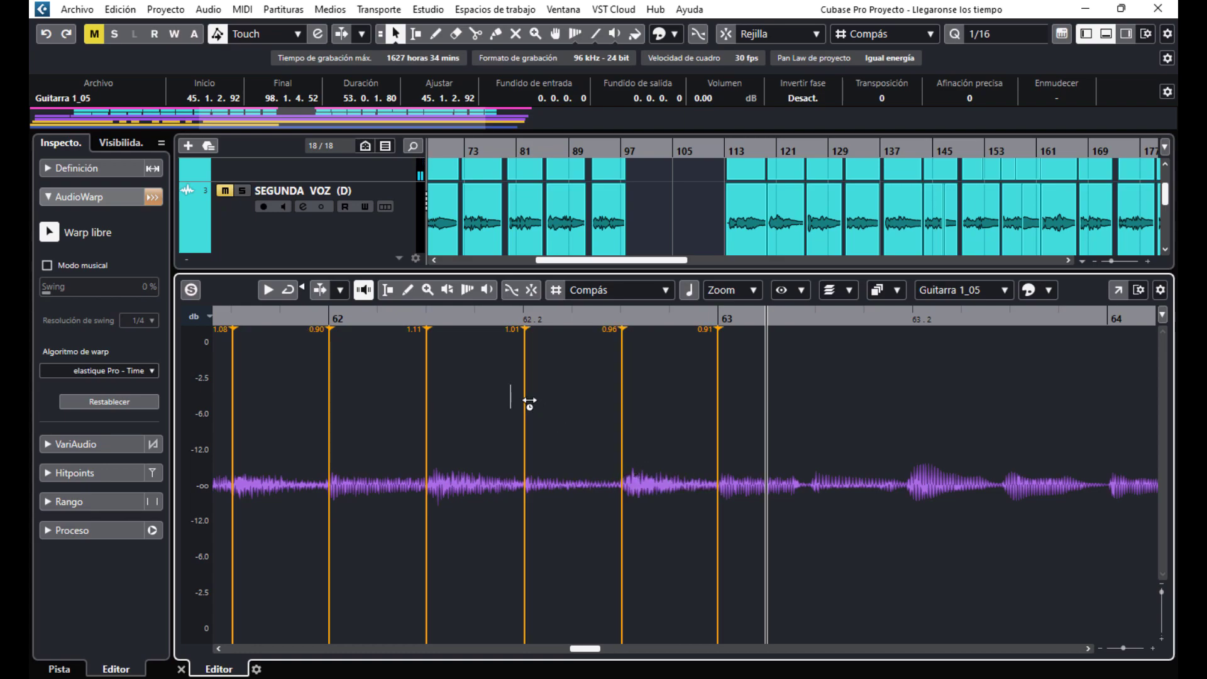
pyautogui.moveTo(534, 401); pyautogui.dragTo(534, 401)
pyautogui.moveTo(436, 444); pyautogui.dragTo(434, 446)
# - Add a warp marker midway between 63 and 63.2, replay from before bar 62, and nudge the markers before and at bar 63 earlier
pyautogui.click(822, 484)
pyautogui.click(237, 320)
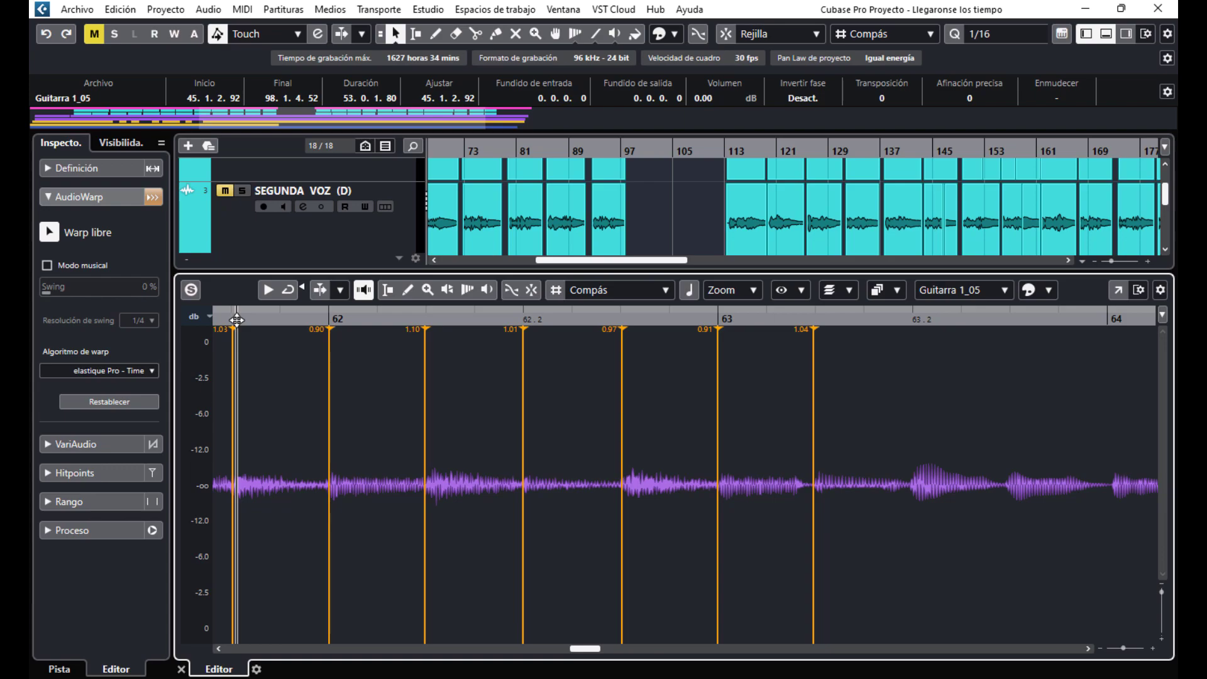
pyautogui.click(300, 318)
pyautogui.press('space')
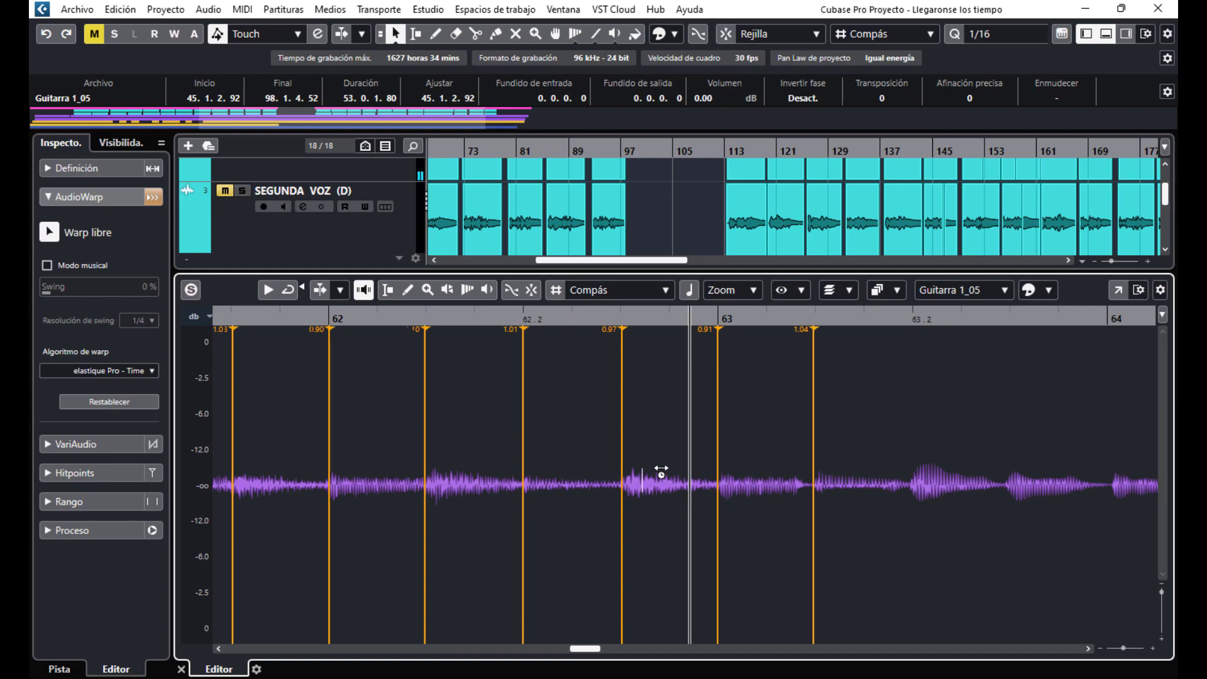
pyautogui.moveTo(631, 485); pyautogui.dragTo(628, 480)
pyautogui.moveTo(727, 483); pyautogui.dragTo(726, 483)
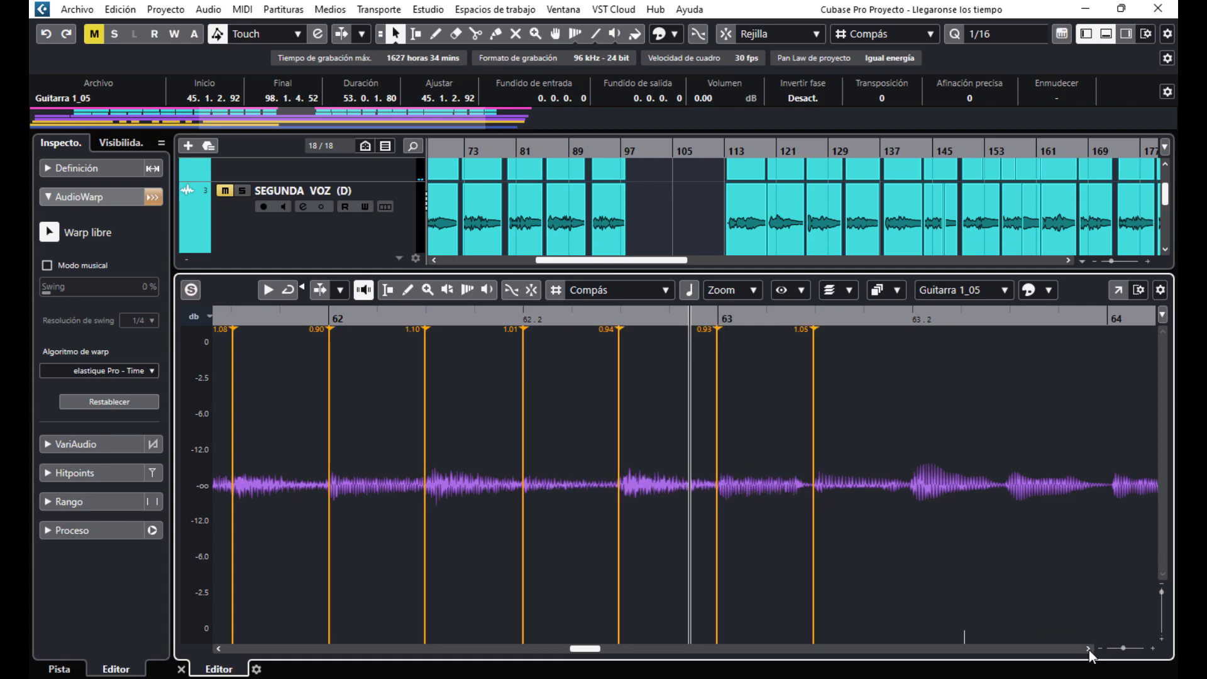
# - Move the warp marker midway between 63 and 63.2 slightly later and add another on the attack at 63.2
pyautogui.click(1089, 649)
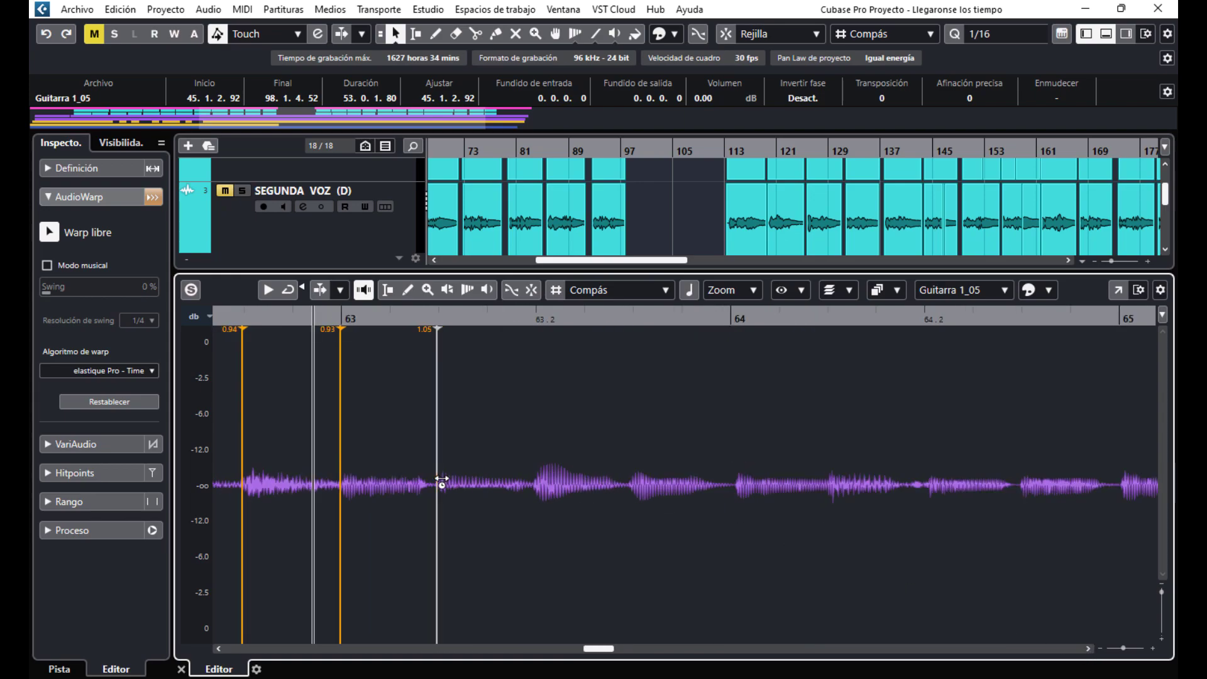
pyautogui.moveTo(441, 480); pyautogui.dragTo(450, 479)
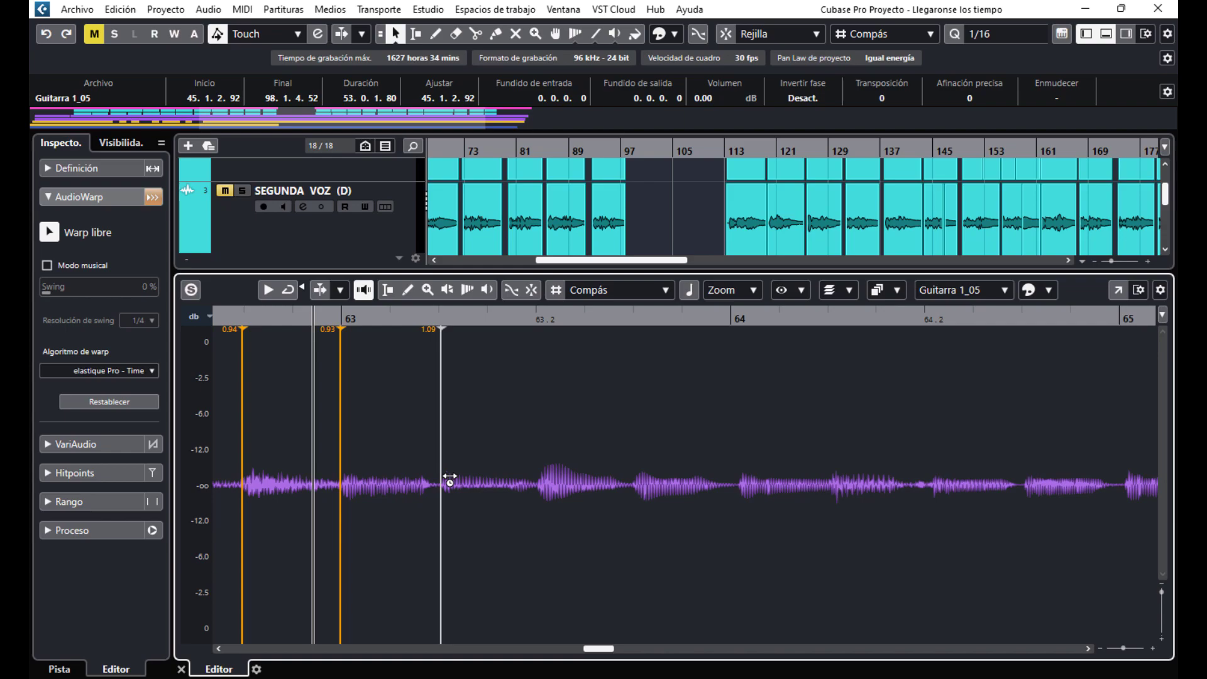
pyautogui.moveTo(547, 481); pyautogui.dragTo(548, 482)
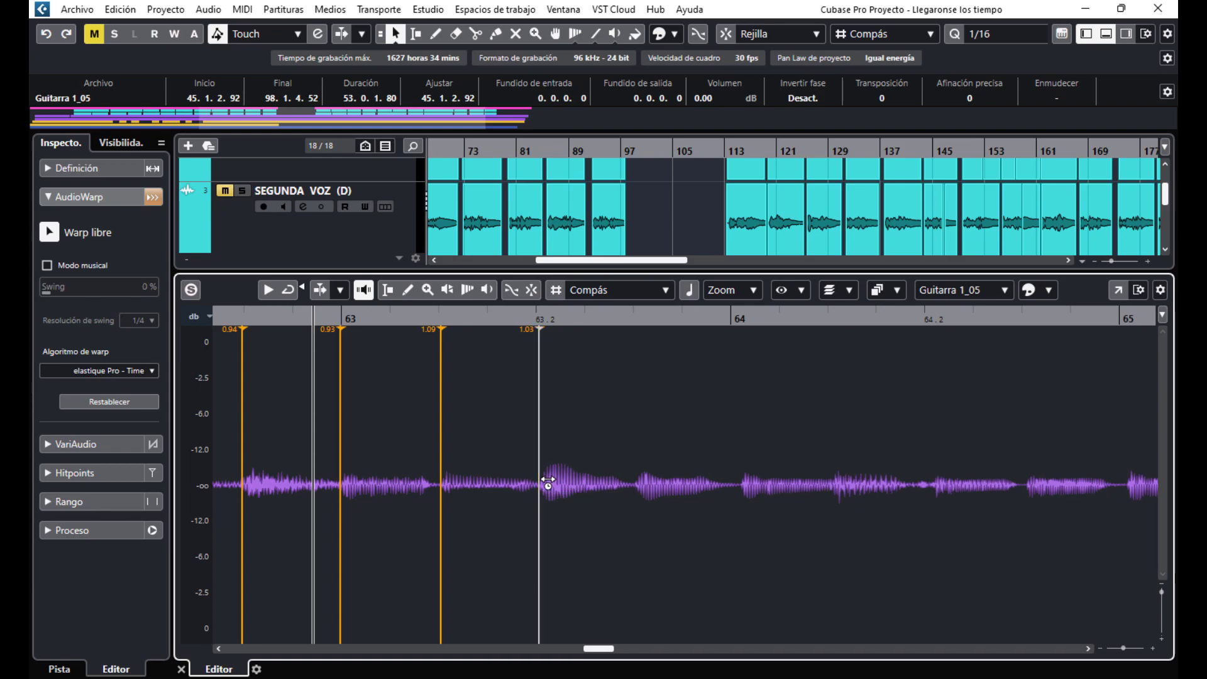
# - Add warp markers midway between 63.2 and 64, at bar 64, midway to 64.2 and at 64.2, replaying from before bar 63
pyautogui.moveTo(641, 486); pyautogui.dragTo(641, 487)
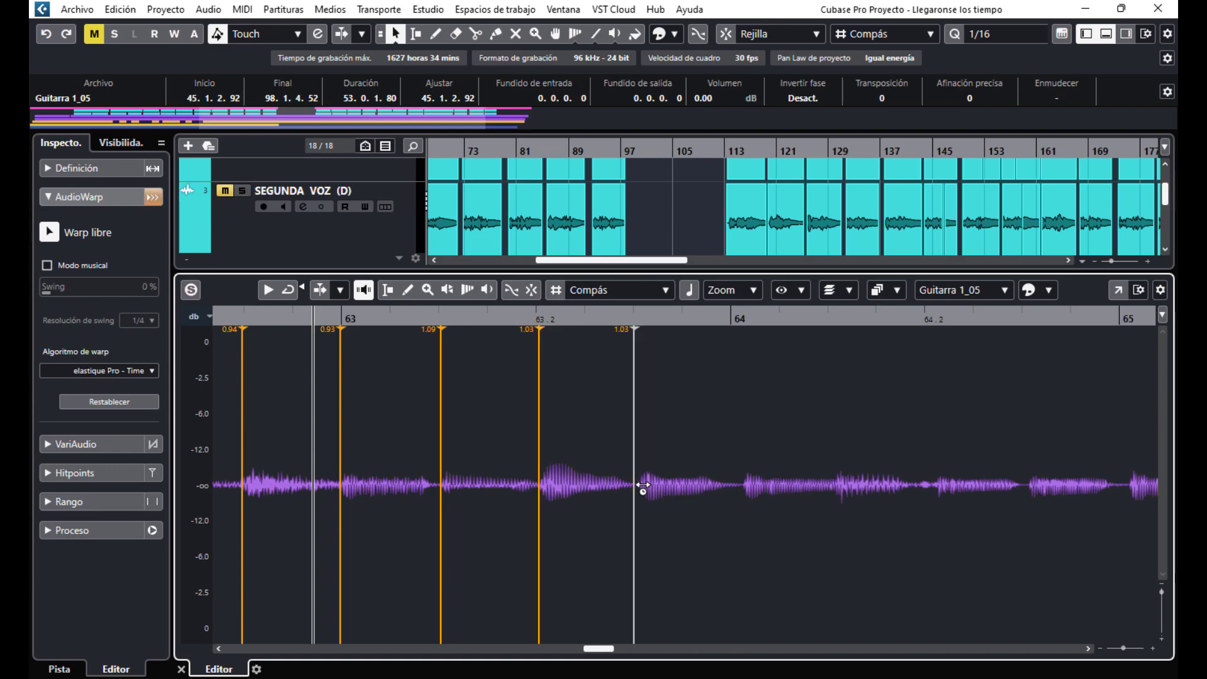
pyautogui.click(749, 485)
pyautogui.moveTo(747, 484); pyautogui.dragTo(740, 484)
pyautogui.click(838, 482)
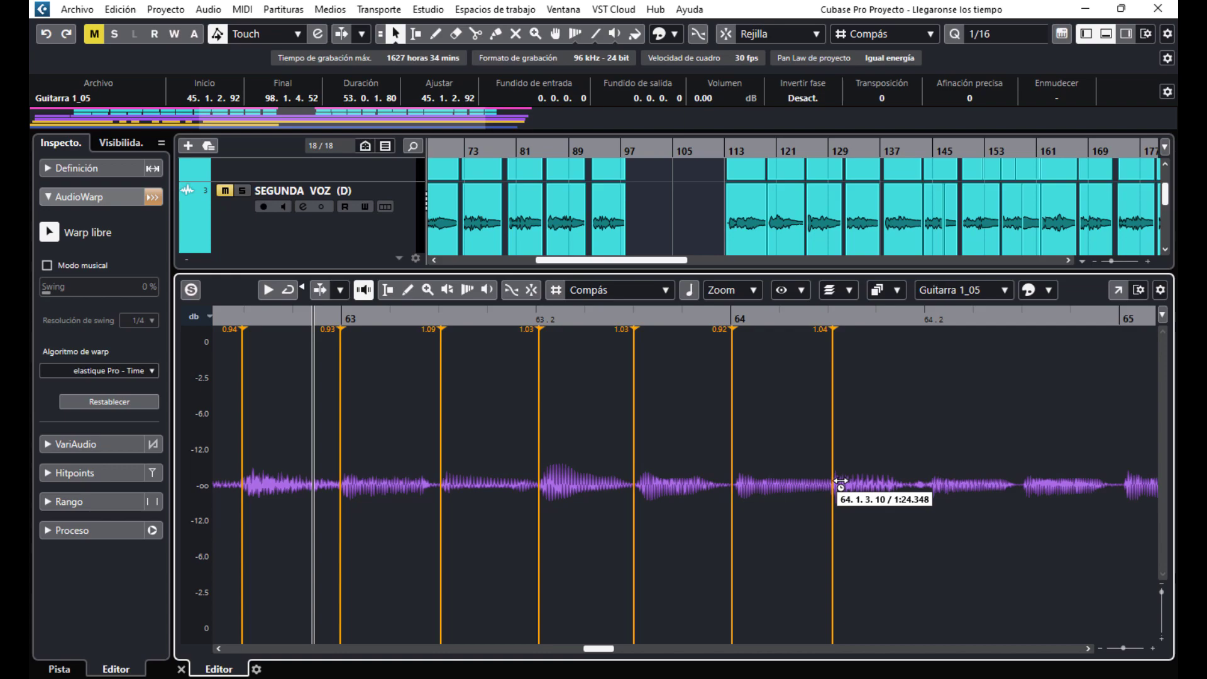
pyautogui.click(937, 483)
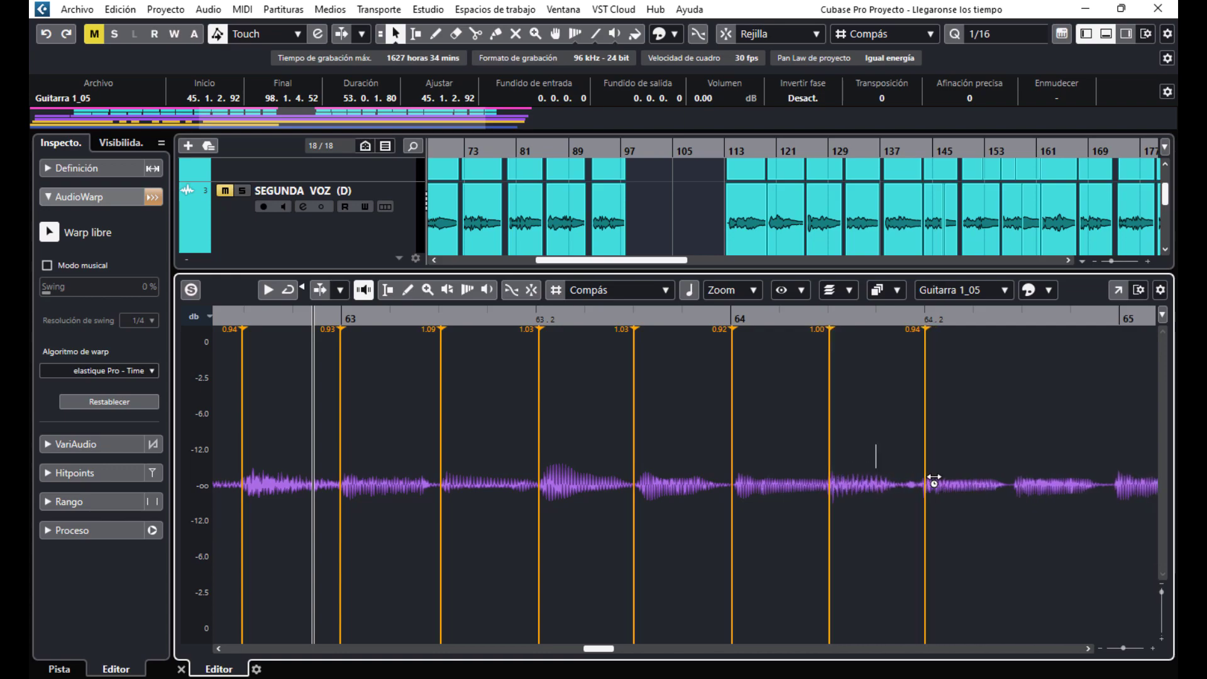
pyautogui.click(263, 315)
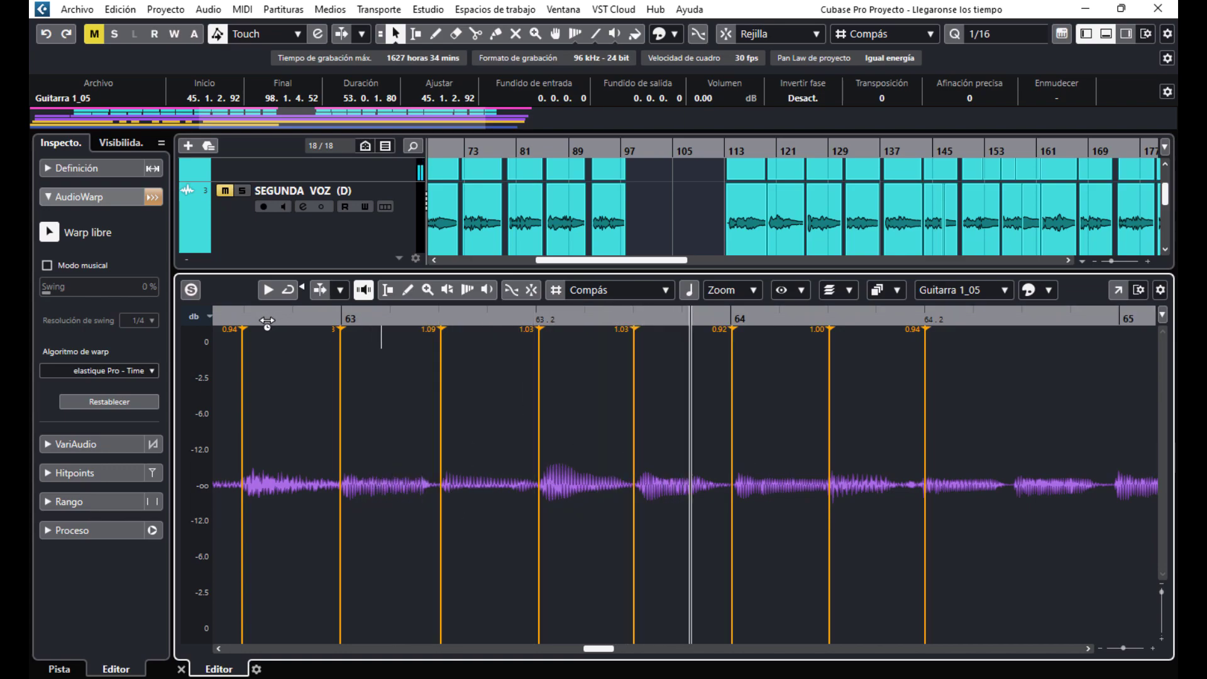
pyautogui.click(267, 316)
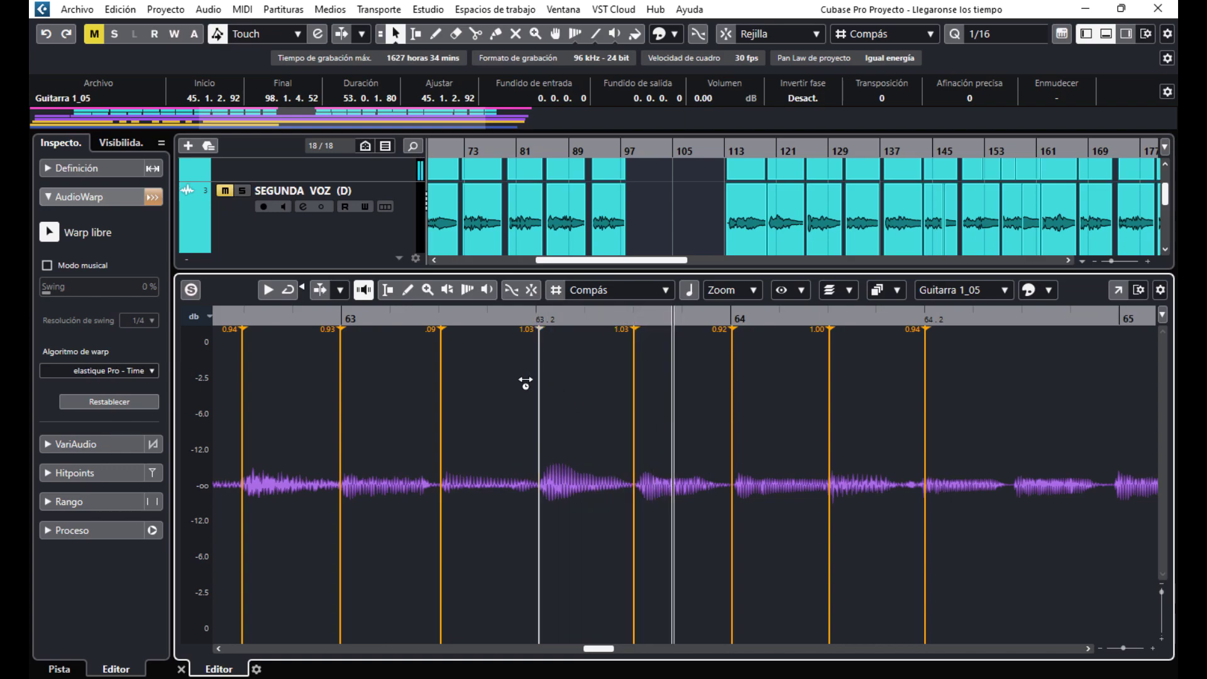
# - Reopen Guitarra 1_05, add a warp marker between the two just before 63.2 and move the 63.2 marker earlier, playing the passage
pyautogui.click(181, 670)
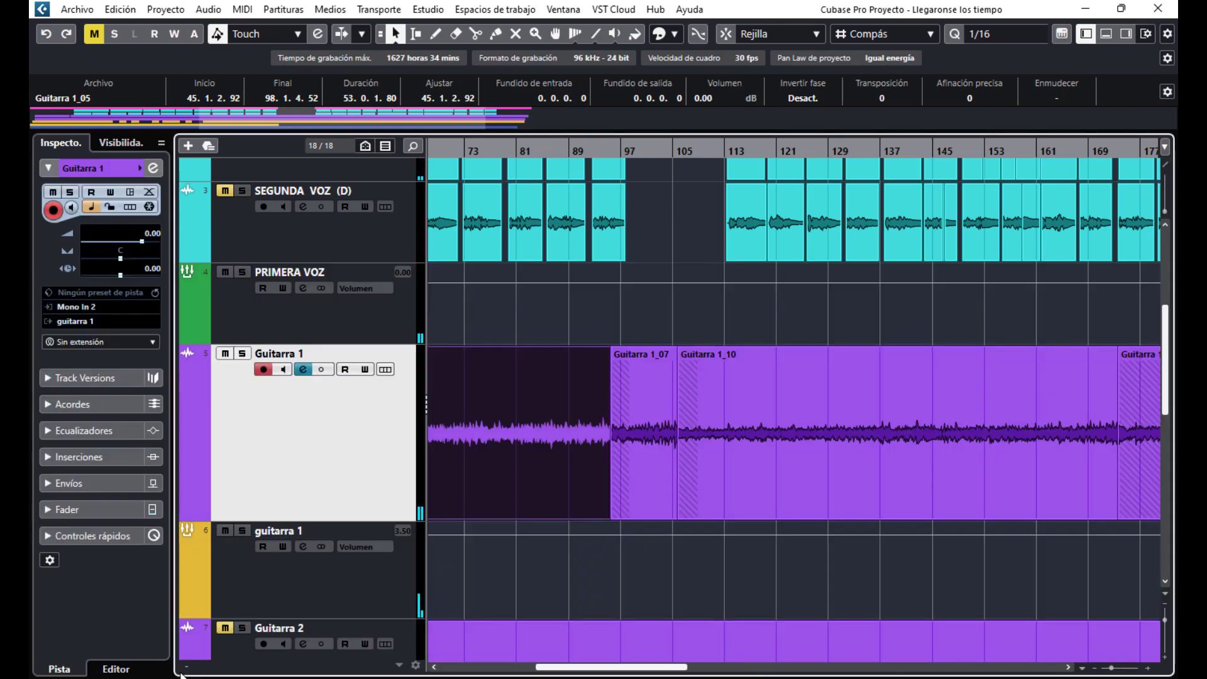
pyautogui.moveTo(1113, 668); pyautogui.dragTo(1117, 669)
pyautogui.doubleClick(821, 455)
pyautogui.click(221, 318)
pyautogui.press('space')
pyautogui.press('space')
pyautogui.moveTo(443, 499)
pyautogui.mouseDown()
pyautogui.moveTo(550, 485)
pyautogui.moveTo(538, 483)
pyautogui.mouseUp()
pyautogui.press('space')
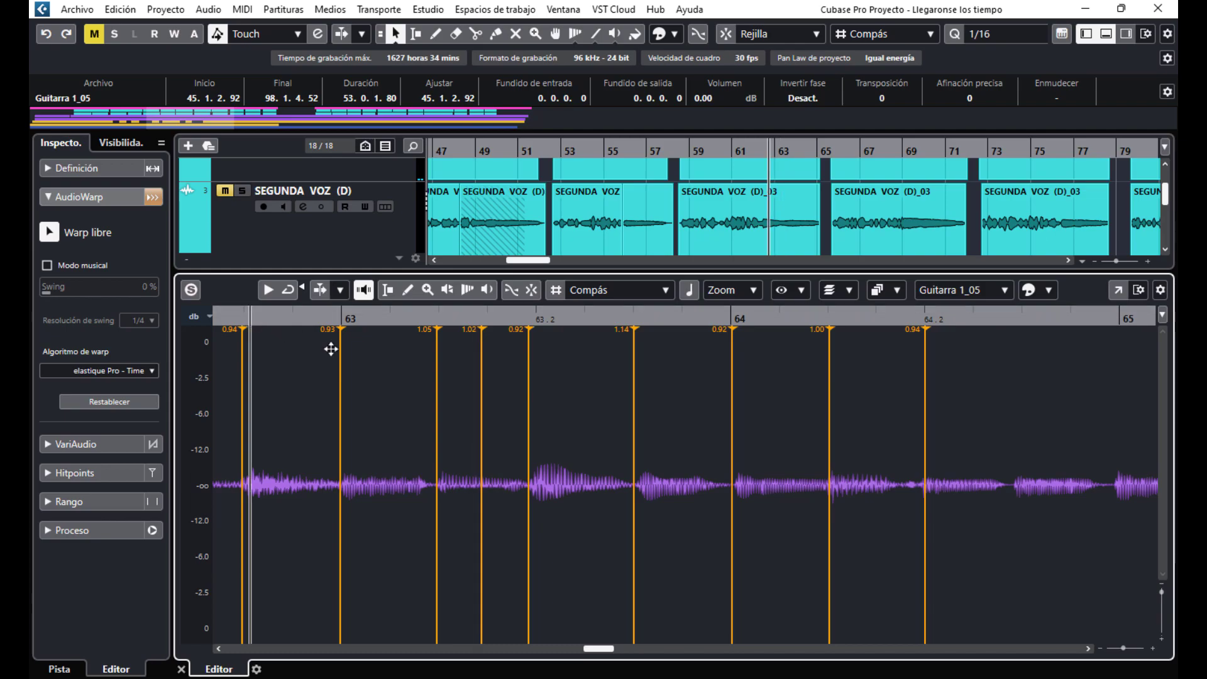
# - Open the EZbass 01 part to examine its bass notes around bars 63 to 65, closing the editor again
pyautogui.click(181, 669)
pyautogui.scroll(-5, 977, 432)
pyautogui.doubleClick(870, 491)
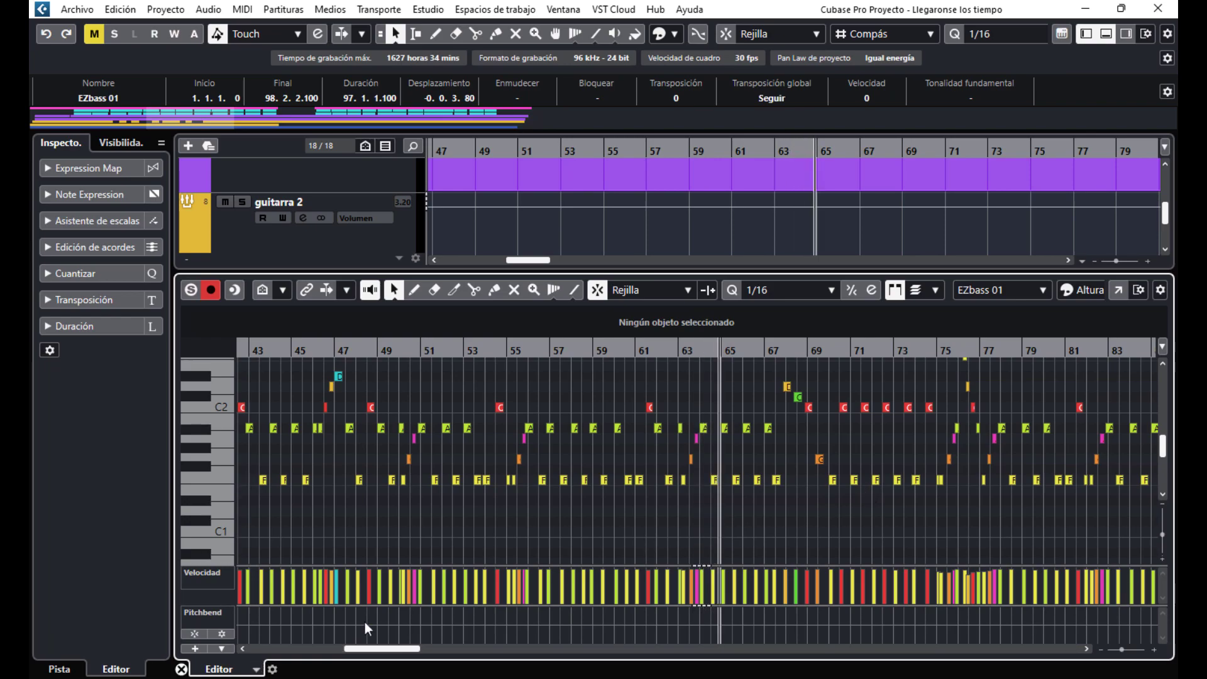
pyautogui.click(181, 669)
pyautogui.doubleClick(567, 500)
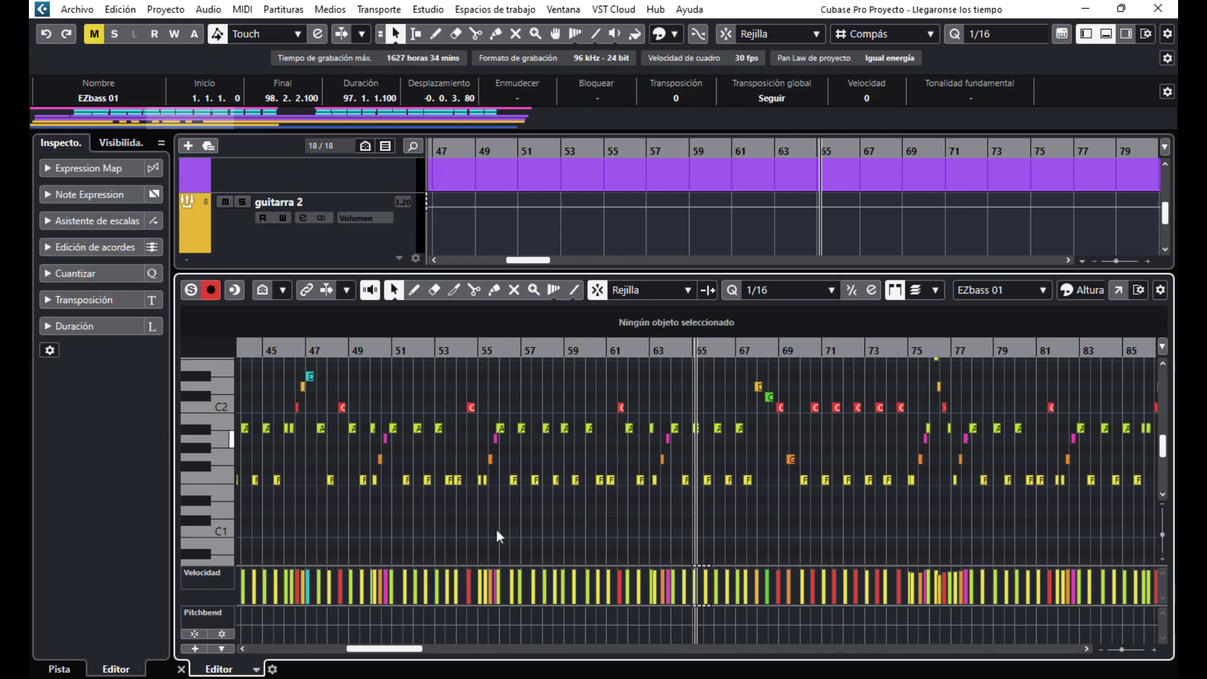
pyautogui.click(181, 669)
# - Play the project from before bar 53 and reopen Guitarra 1_05 to check its warp markers around bar 56
pyautogui.scroll(6, 860, 430)
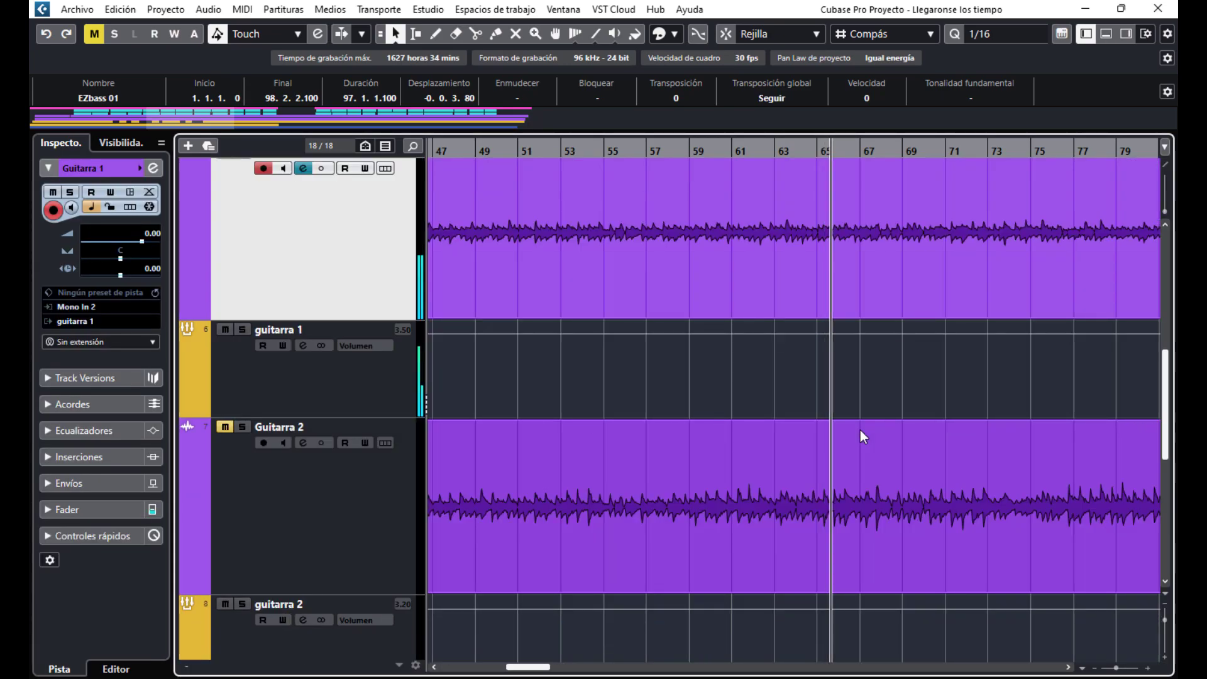
pyautogui.click(559, 151)
pyautogui.click(813, 315)
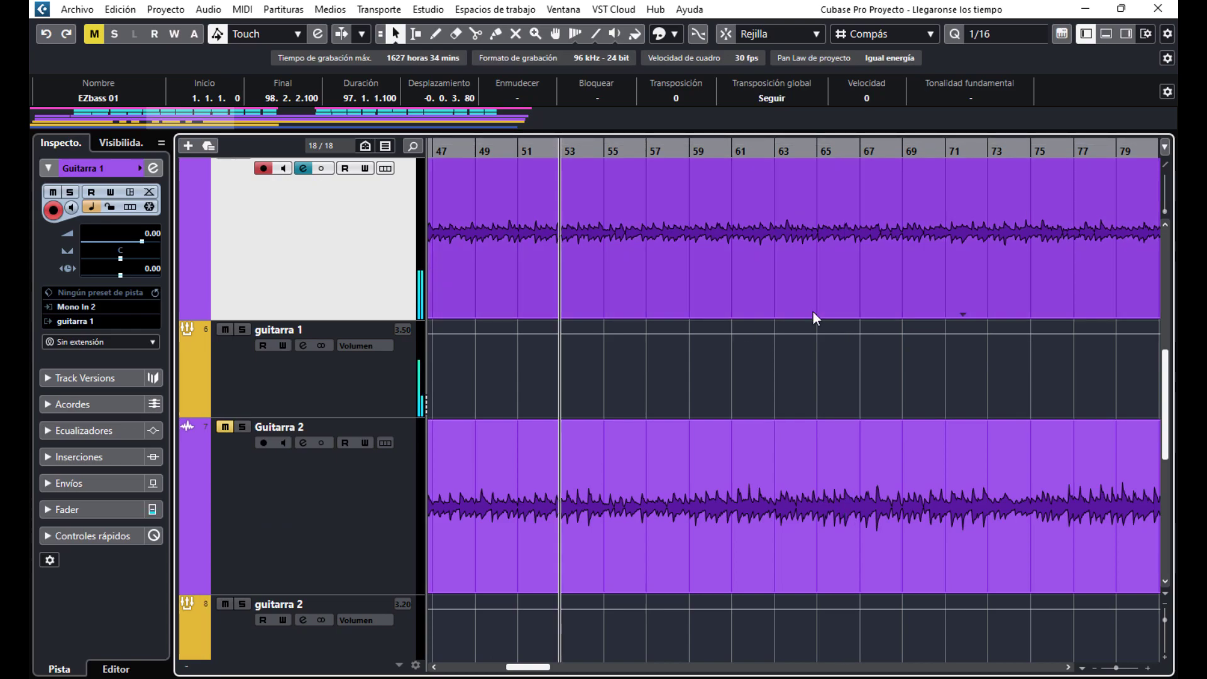
pyautogui.doubleClick(813, 312)
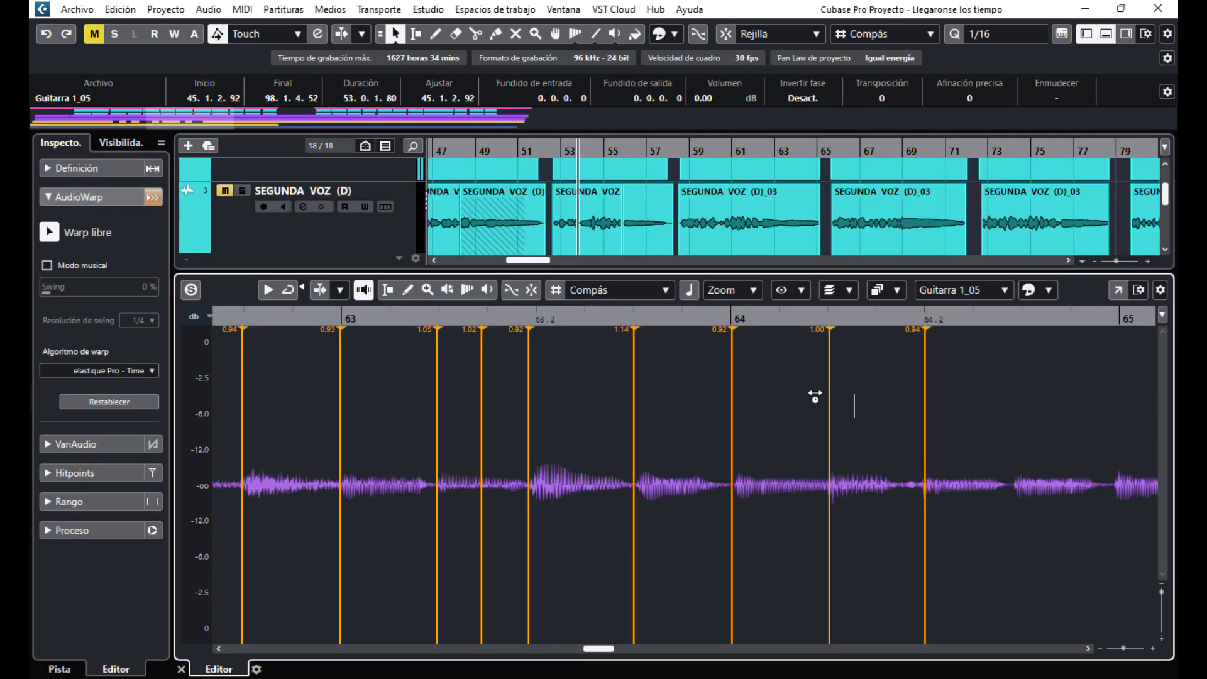
pyautogui.moveTo(1125, 647)
pyautogui.mouseDown()
pyautogui.moveTo(1115, 646)
pyautogui.moveTo(1125, 647)
pyautogui.mouseUp()
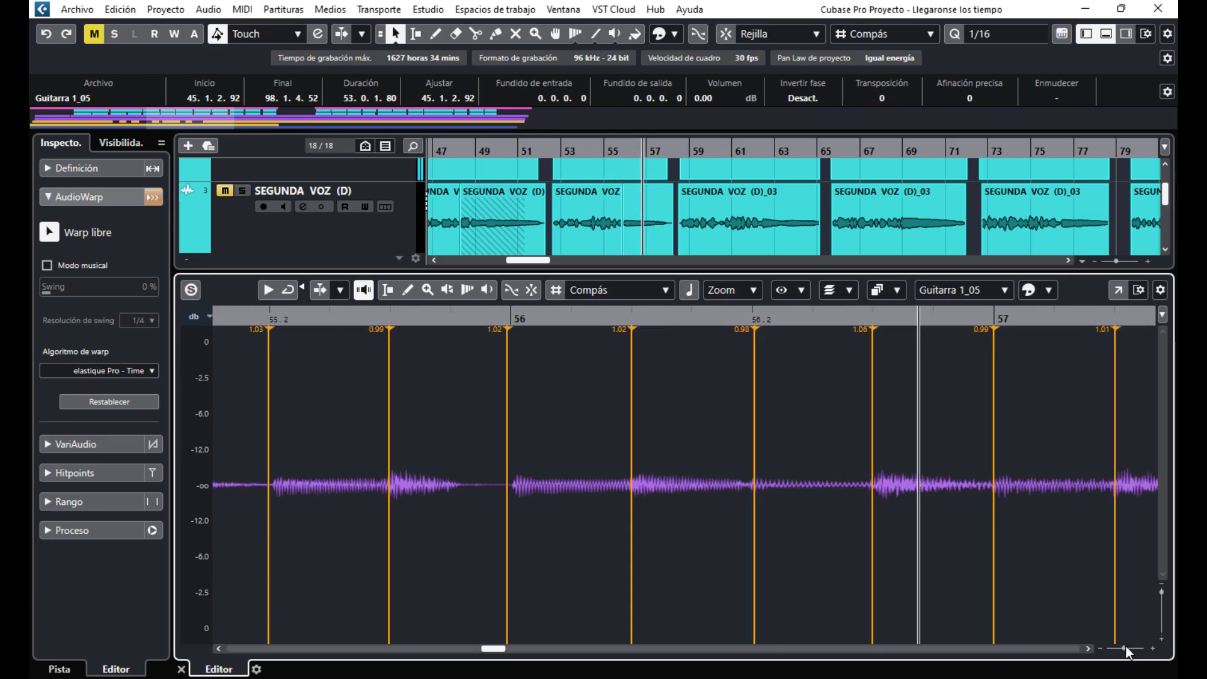
# - Open the EZbass 01 part and quantize its notes to 1/8
pyautogui.click(181, 670)
pyautogui.scroll(-8, 627, 500)
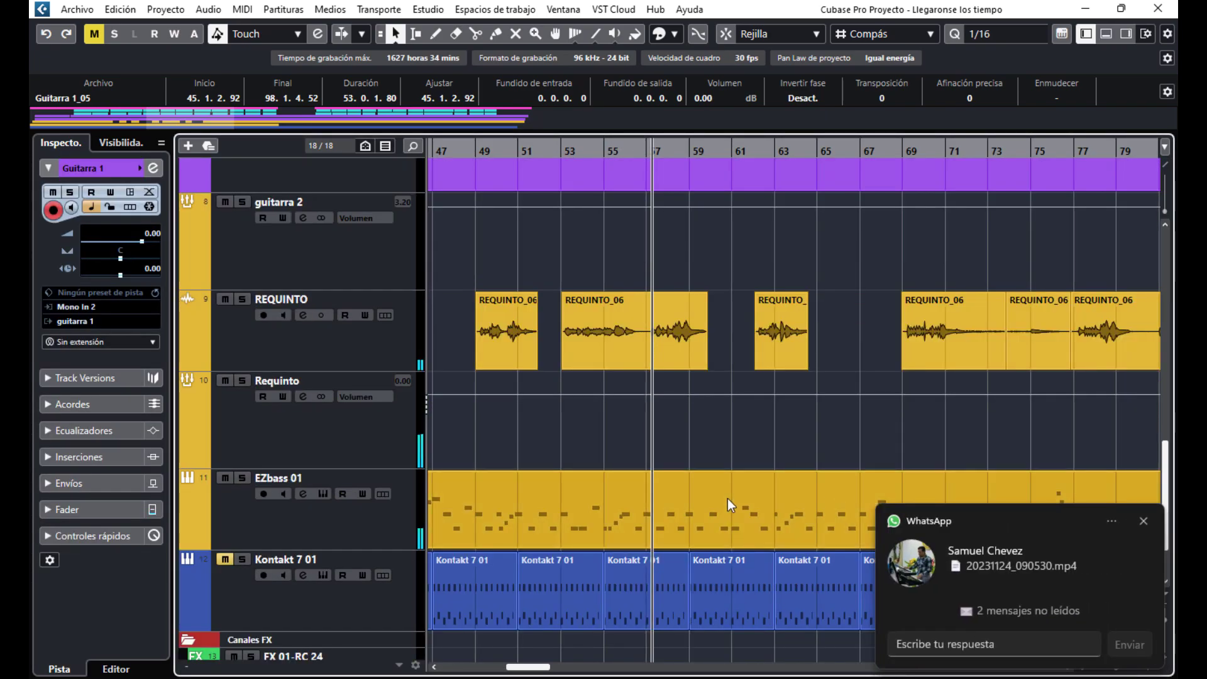
pyautogui.click(727, 500)
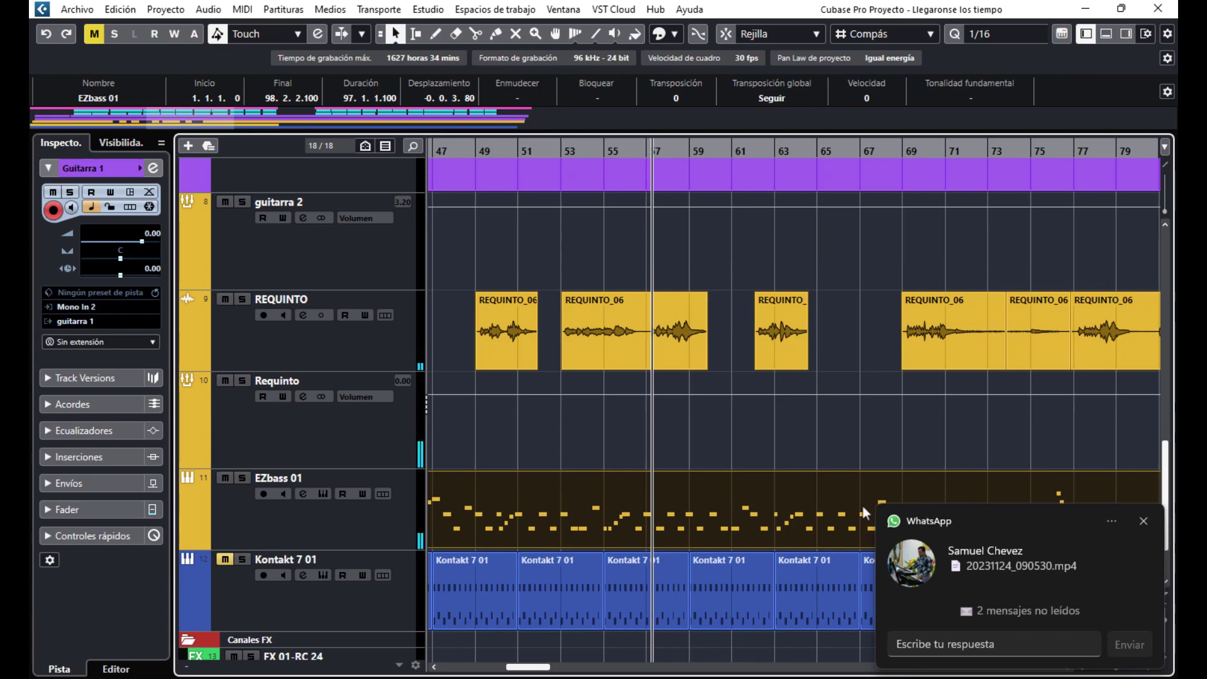
pyautogui.click(1144, 521)
pyautogui.doubleClick(817, 523)
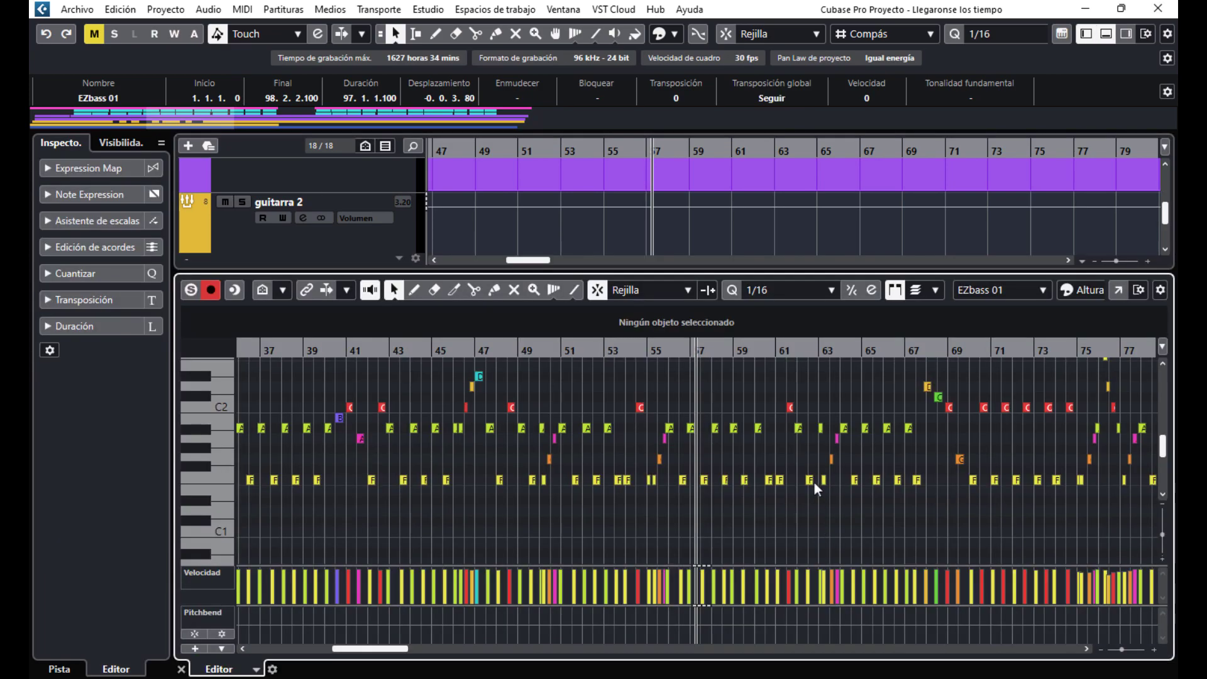
pyautogui.click(801, 289)
pyautogui.click(802, 384)
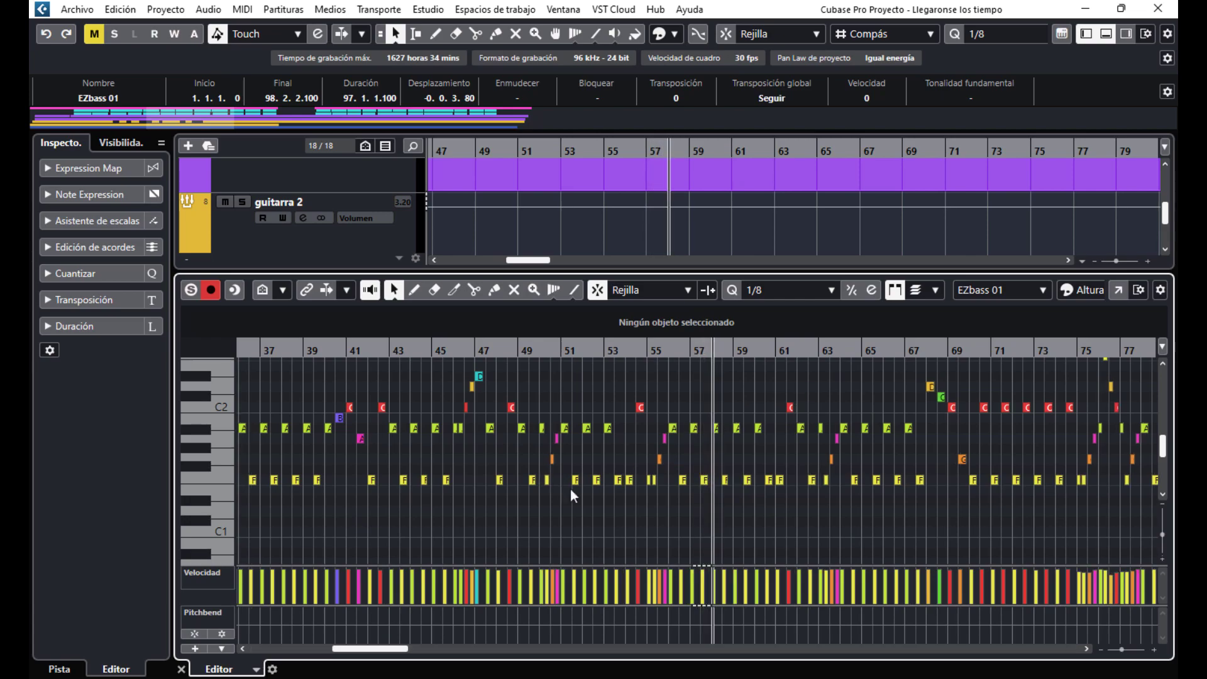
# - Reopen the Guitarra 1_05 event in the sample editor and play it from before bar 59
pyautogui.click(182, 669)
pyautogui.scroll(4, 604, 488)
pyautogui.scroll(-2, 605, 488)
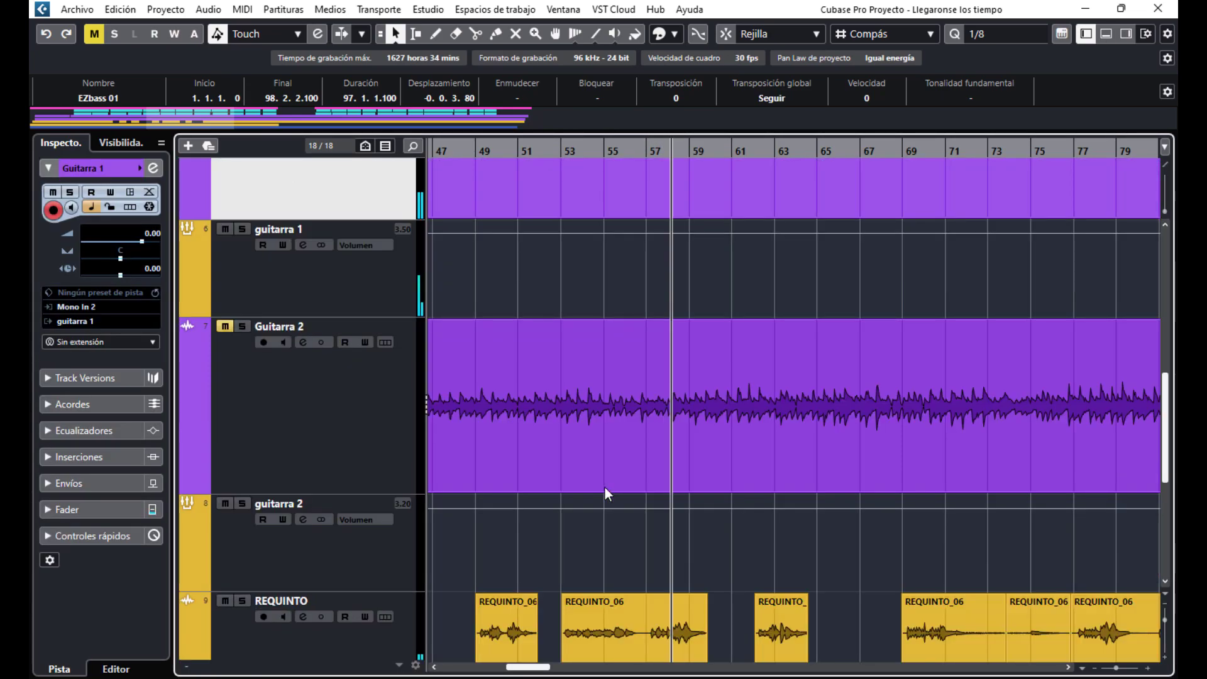
pyautogui.scroll(2, 629, 441)
pyautogui.doubleClick(662, 391)
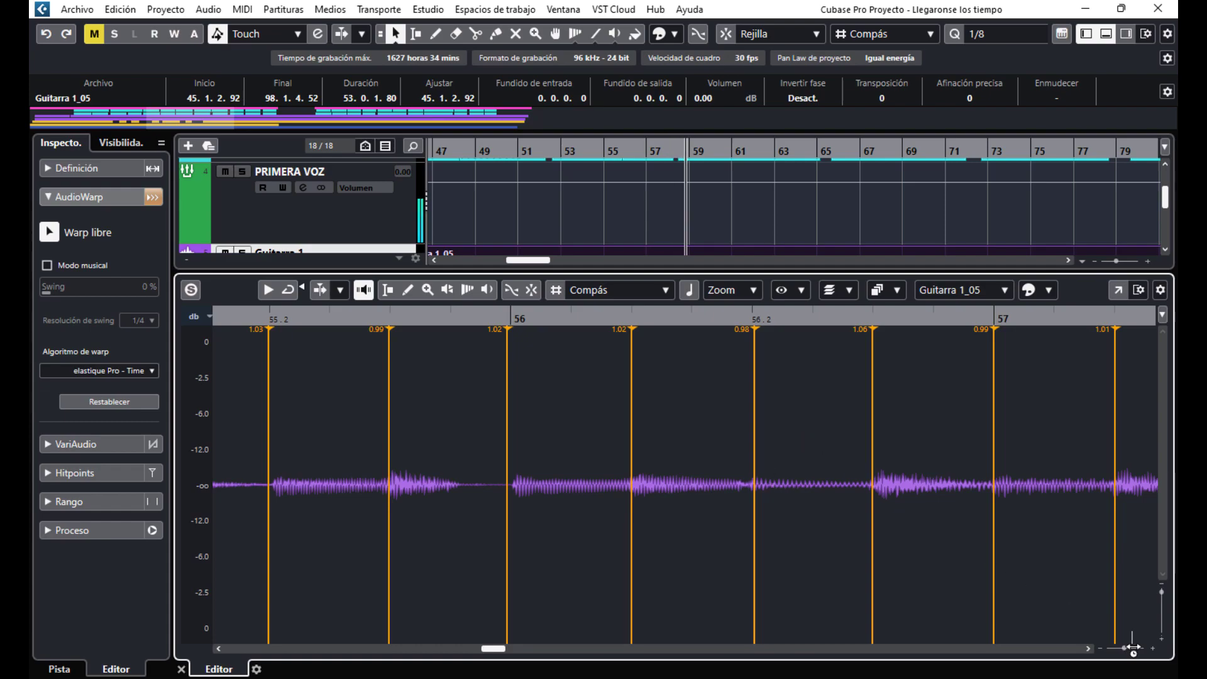
pyautogui.moveTo(1126, 647); pyautogui.dragTo(1123, 647)
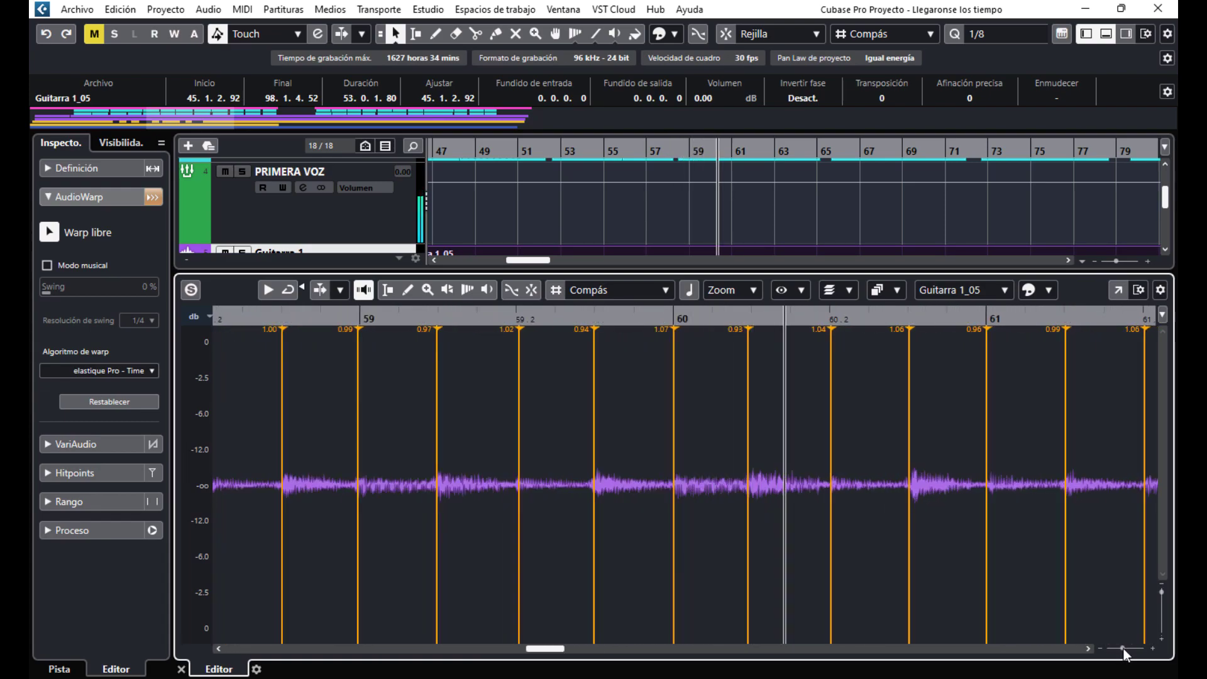
pyautogui.moveTo(232, 320); pyautogui.dragTo(209, 320)
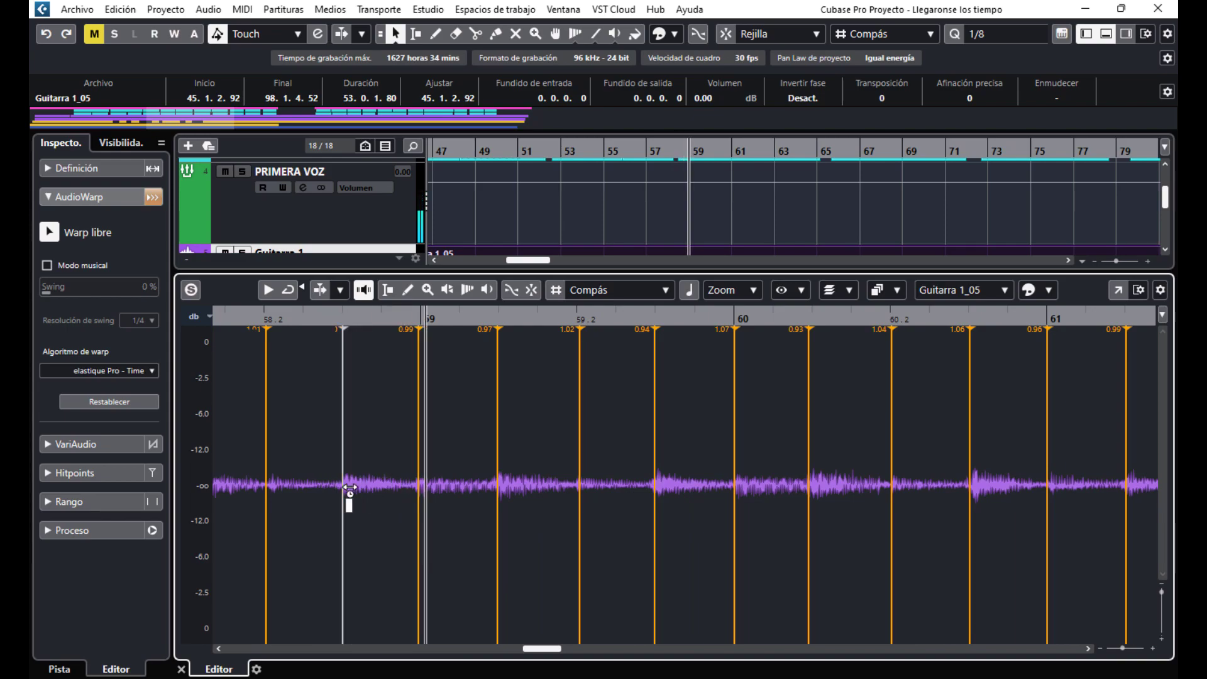
# - Readjust the warp marker before bar 59 slightly later and the one at bar 59 slightly earlier, replaying from around 58.2
pyautogui.click(203, 318)
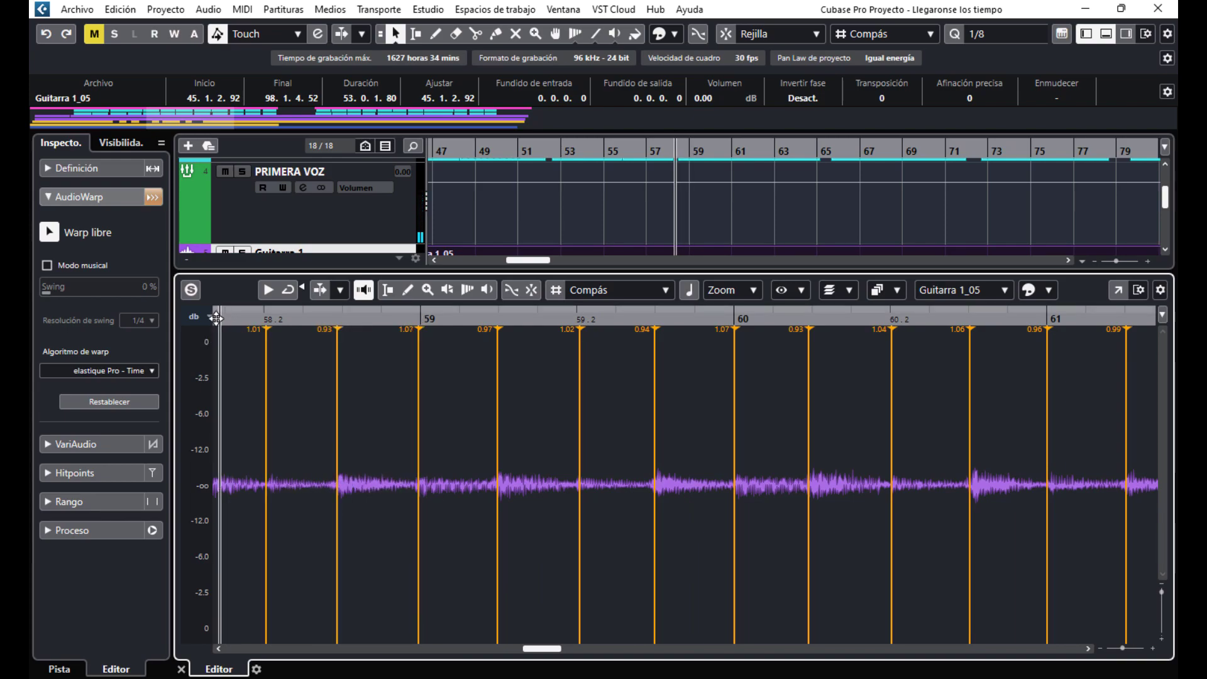
pyautogui.click(203, 318)
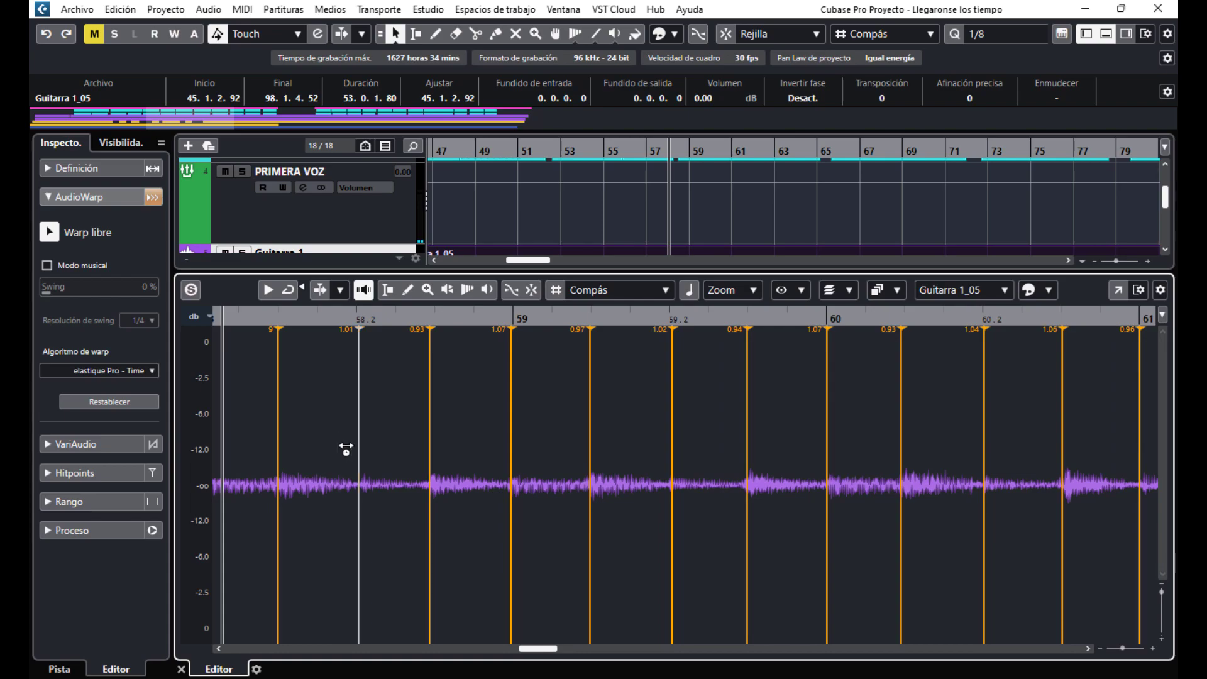
pyautogui.moveTo(433, 446); pyautogui.dragTo(435, 447)
pyautogui.click(320, 321)
pyautogui.moveTo(517, 442); pyautogui.dragTo(512, 456)
pyautogui.click(286, 317)
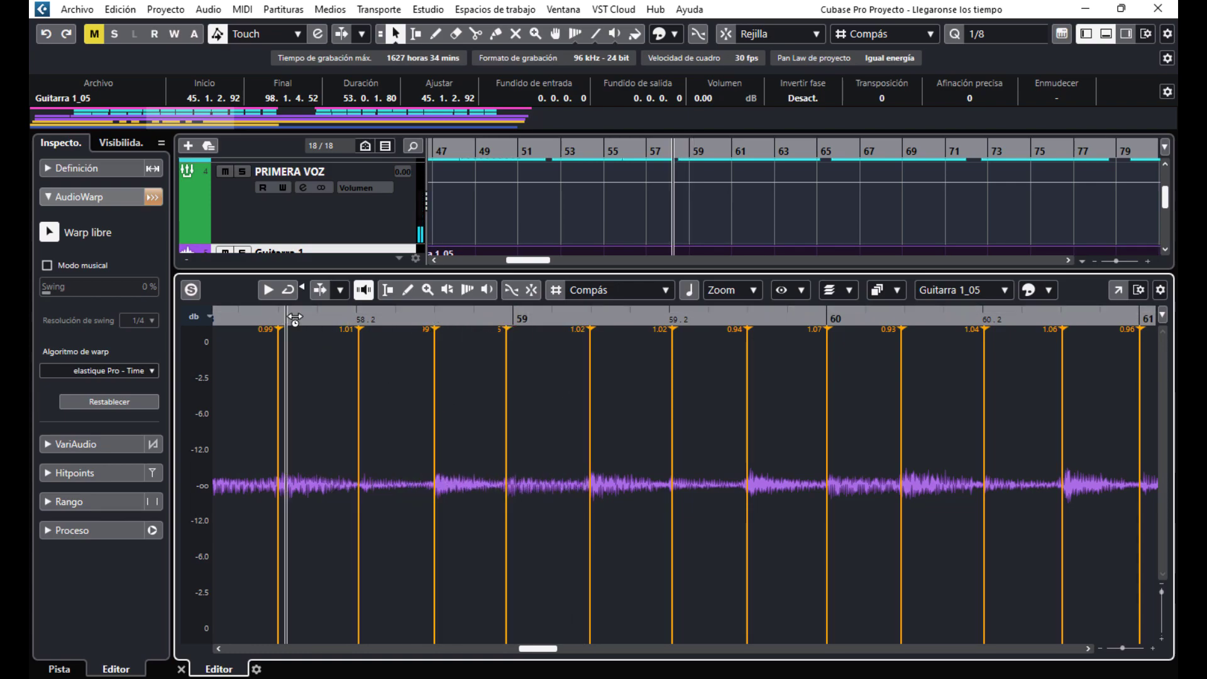
# - Nudge the three warp markers between bars 59 and 60 slightly earlier
pyautogui.moveTo(602, 476); pyautogui.dragTo(599, 476)
pyautogui.moveTo(680, 478); pyautogui.dragTo(675, 476)
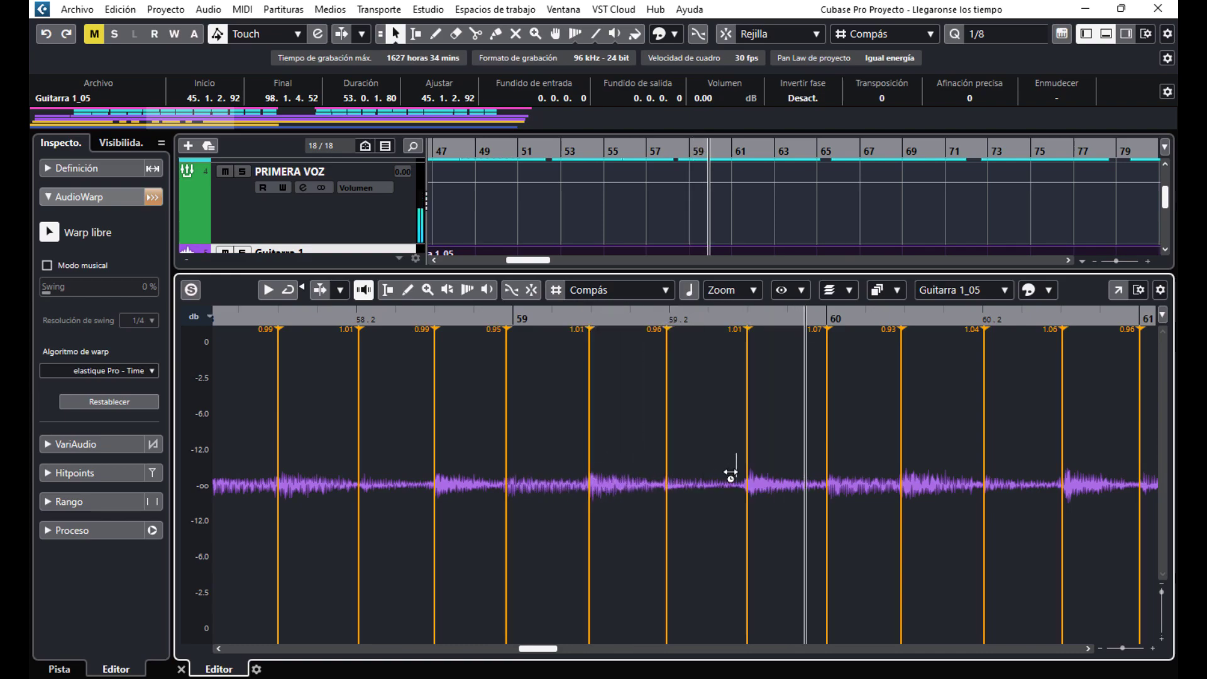
pyautogui.moveTo(756, 473); pyautogui.dragTo(751, 471)
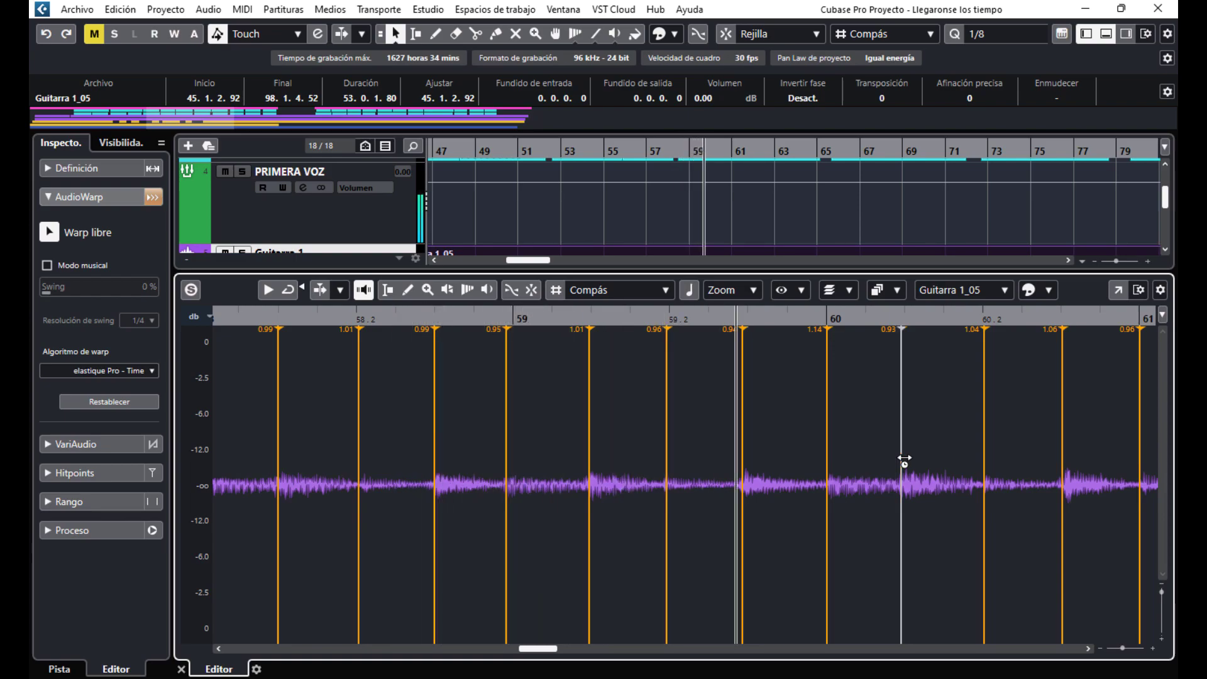
# - Close the sample editor, pick the Split tool, and switch the Object Selection tool to "Redimensionar con alteración de la duración"
pyautogui.click(181, 669)
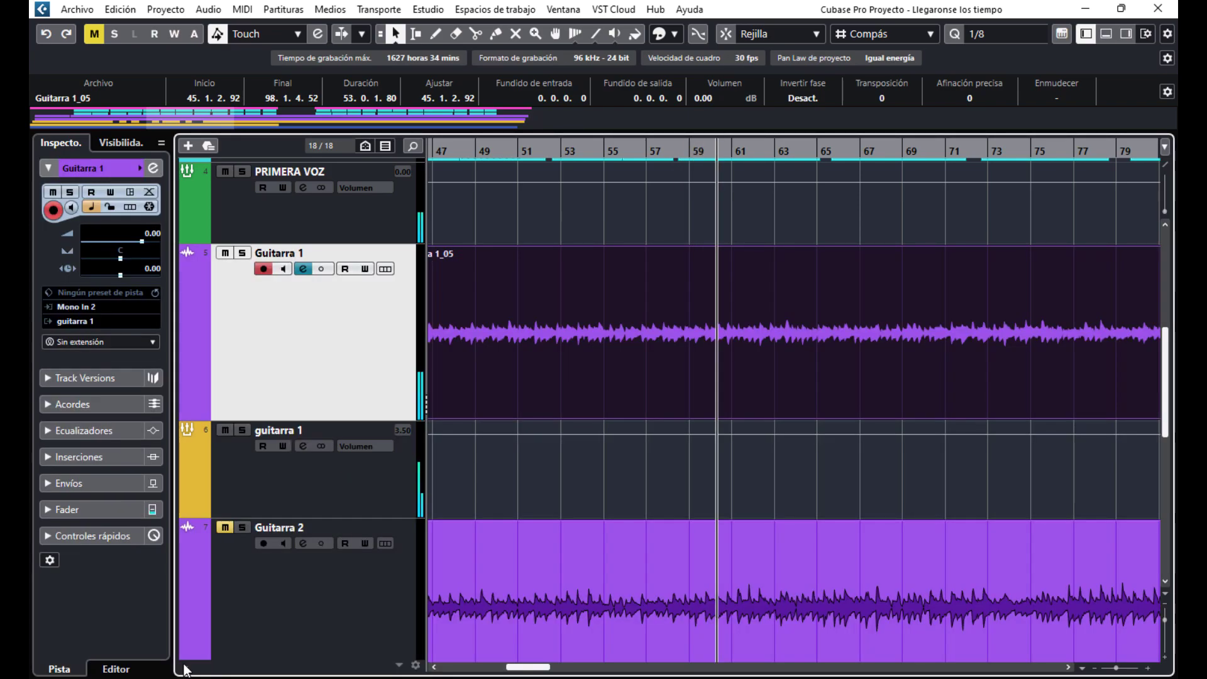
pyautogui.scroll(-2, 487, 576)
pyautogui.rightClick(684, 244)
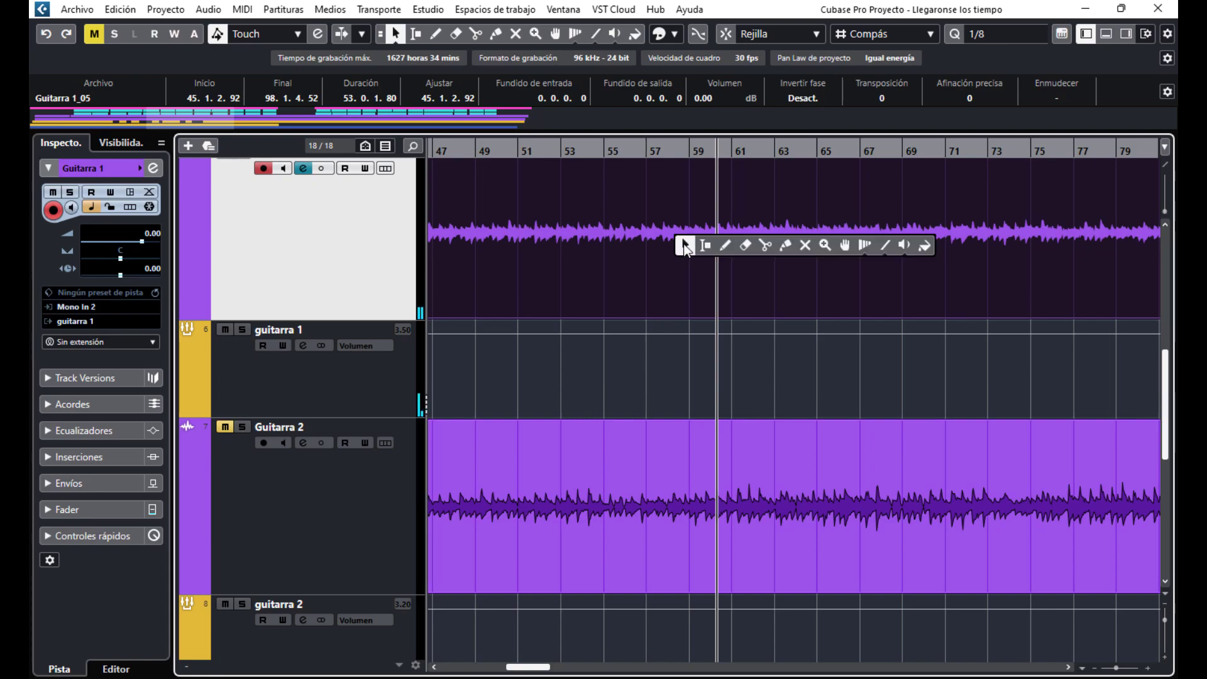
pyautogui.click(765, 245)
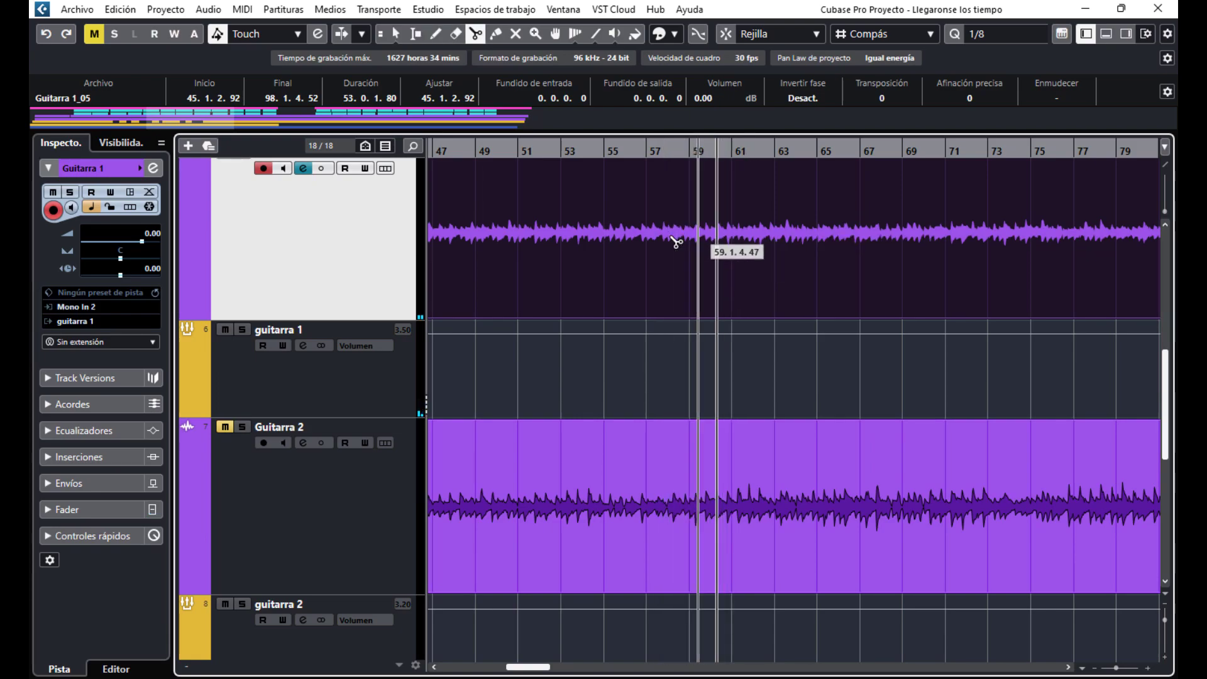
pyautogui.rightClick(655, 304)
pyautogui.click(652, 302)
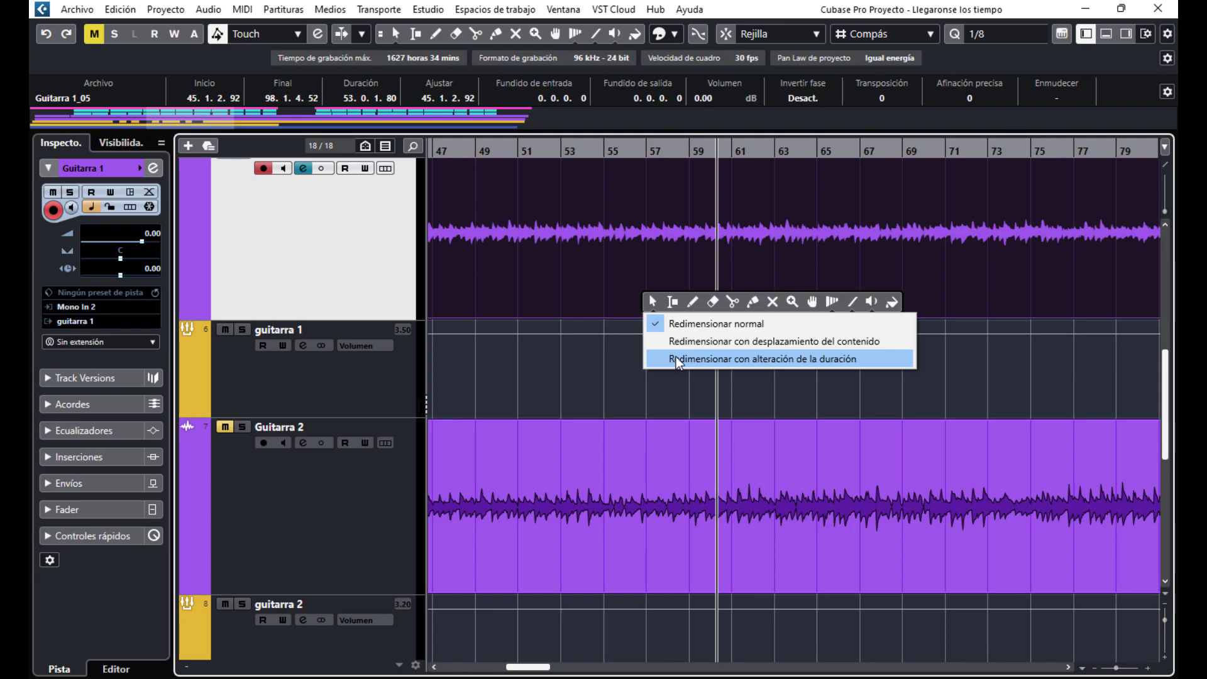
pyautogui.click(788, 364)
# - Set the Object Selection tool back to "Redimensionar normal"
pyautogui.rightClick(676, 382)
pyautogui.click(677, 382)
pyautogui.rightClick(682, 389)
pyautogui.click(681, 389)
pyautogui.click(698, 411)
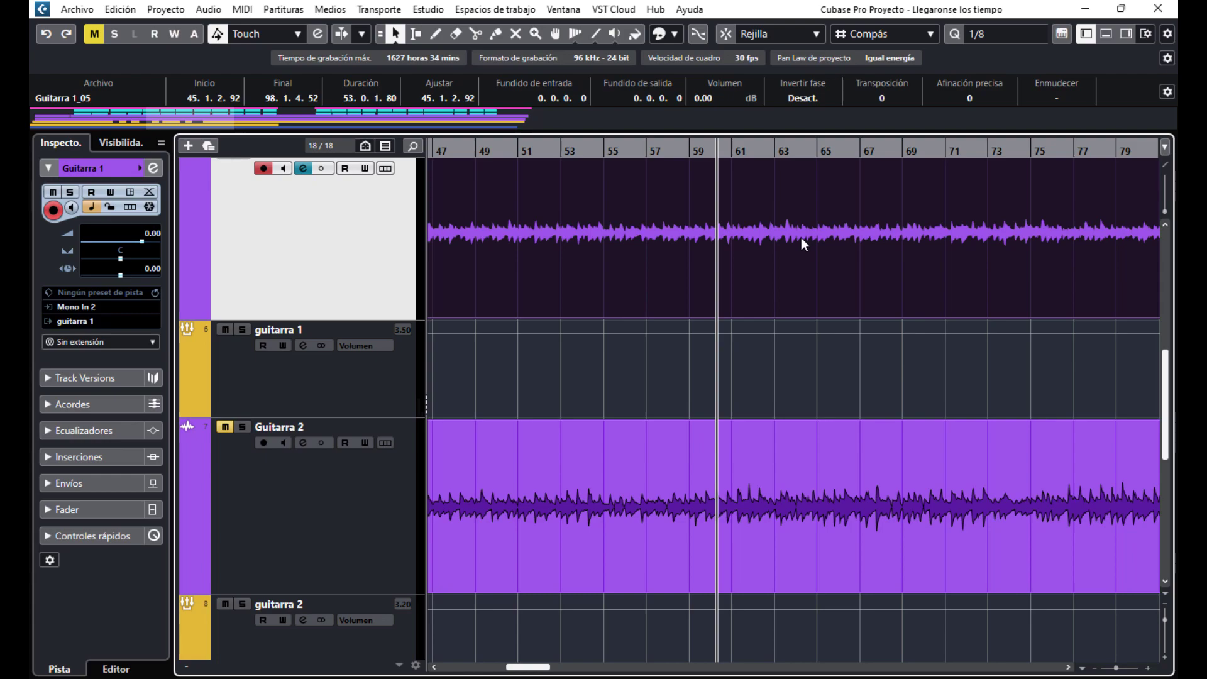
# - Review all the warp markers of Guitarra 1_05 from its start, close the editor and show the whole project timeline
pyautogui.doubleClick(803, 240)
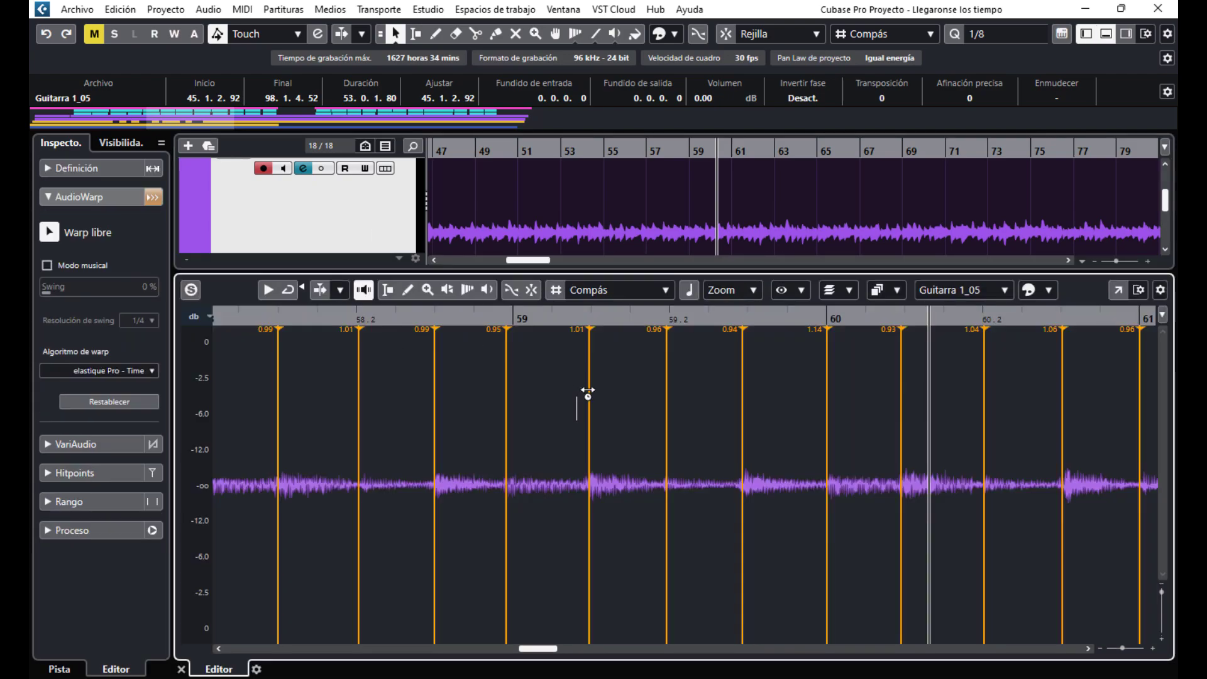
pyautogui.moveTo(1122, 648); pyautogui.dragTo(1107, 647)
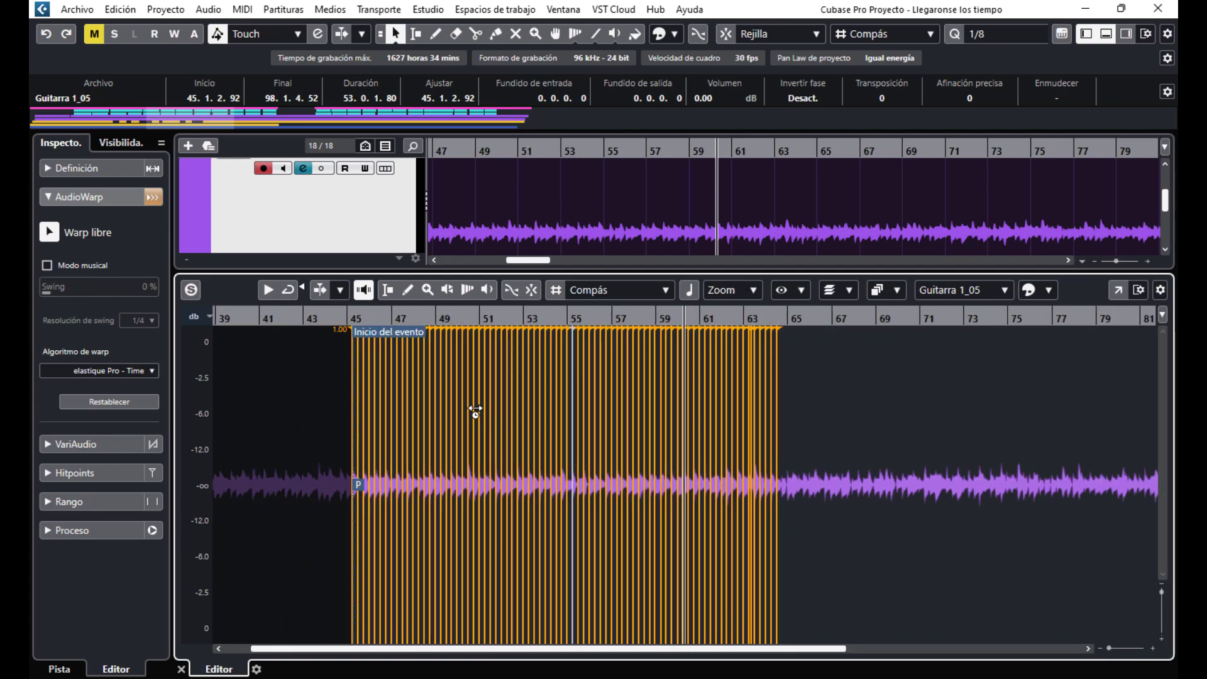
pyautogui.click(181, 669)
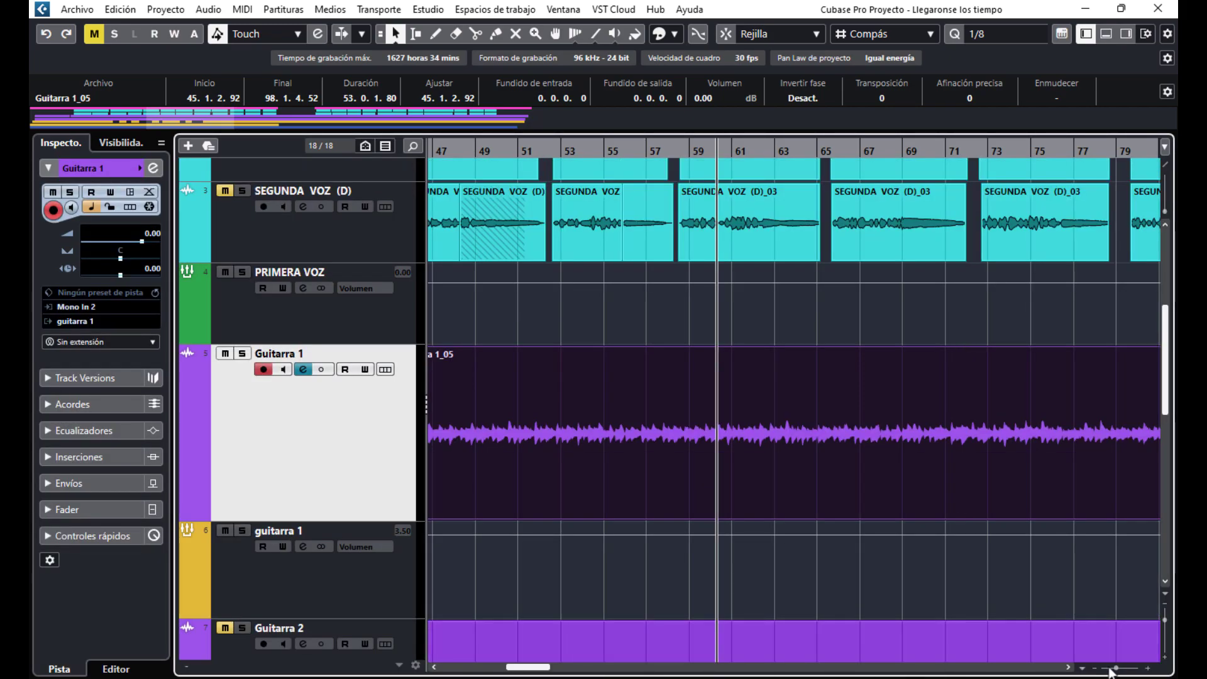
pyautogui.moveTo(1117, 668); pyautogui.dragTo(1108, 668)
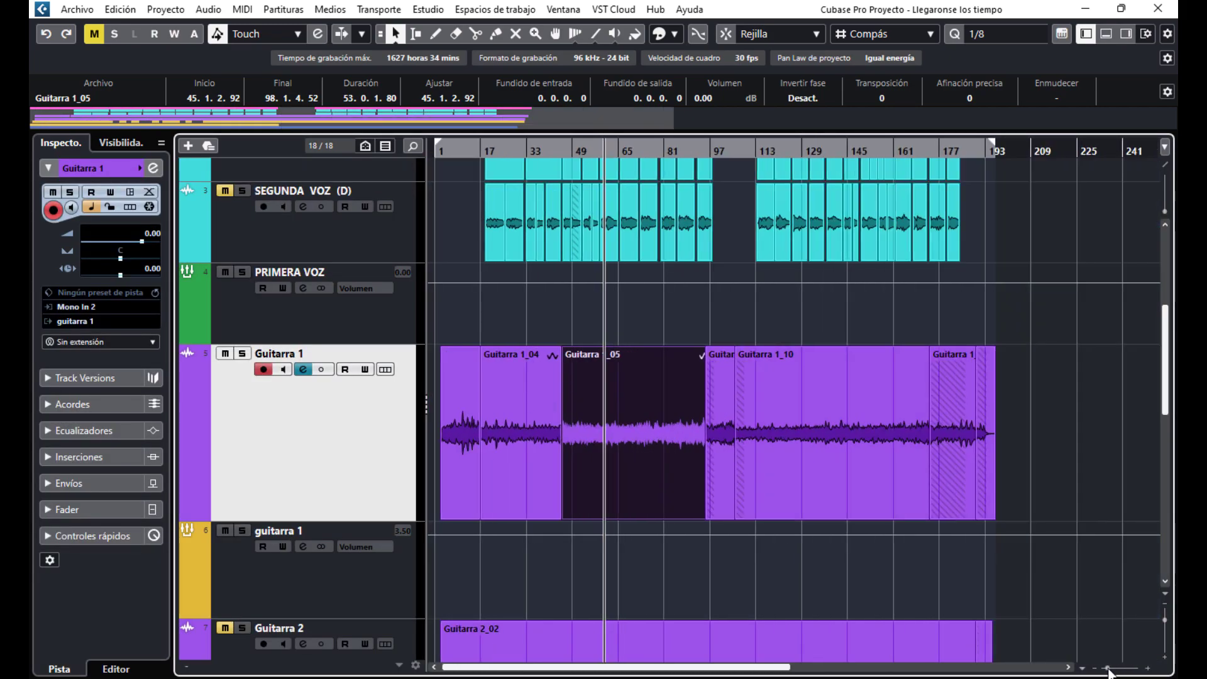
# - Play the project from near its beginning, and open the first REQUINTO_06 event in the sample editor, showing its start
pyautogui.click(448, 150)
pyautogui.press('KP_Decimal')
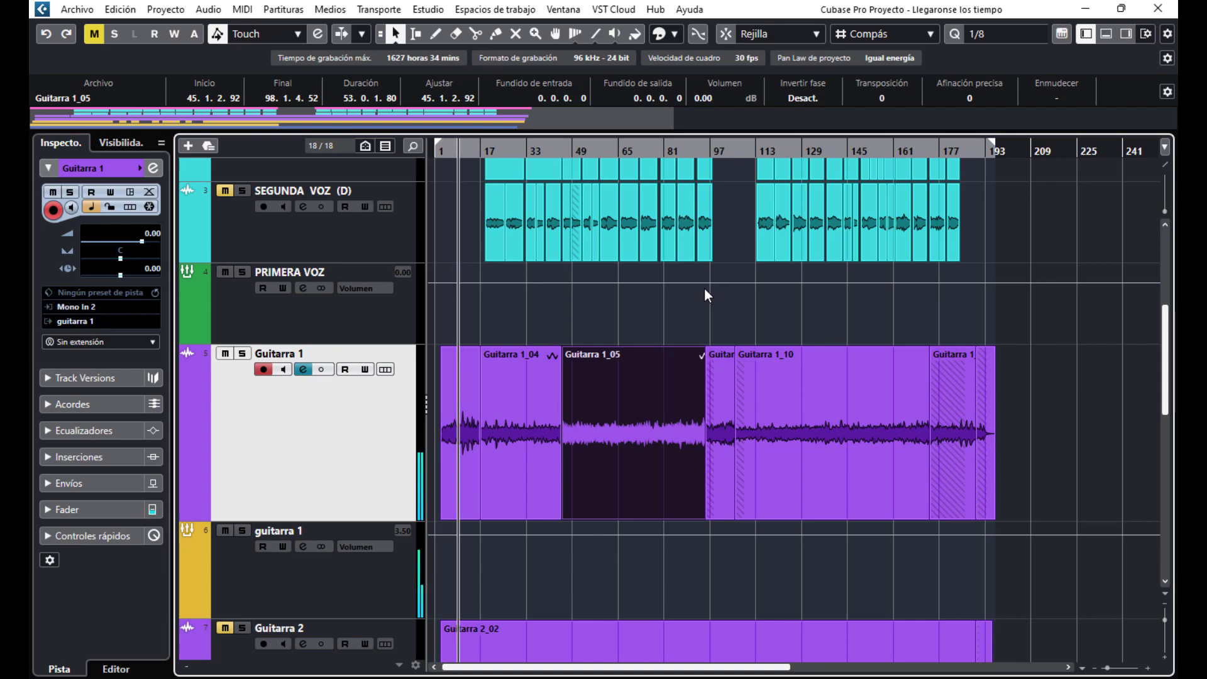
pyautogui.scroll(-5, 706, 293)
pyautogui.scroll(-3, 704, 288)
pyautogui.doubleClick(451, 342)
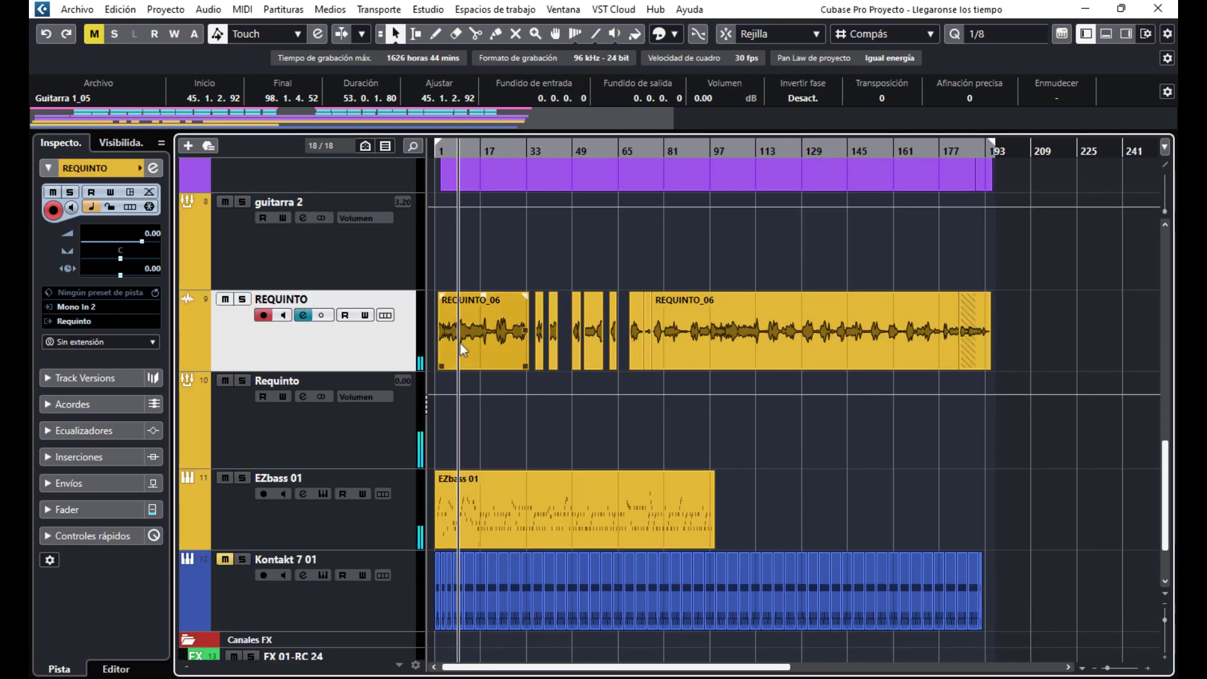
pyautogui.moveTo(1115, 647)
pyautogui.mouseDown()
pyautogui.moveTo(1089, 647)
pyautogui.moveTo(1124, 647)
pyautogui.mouseUp()
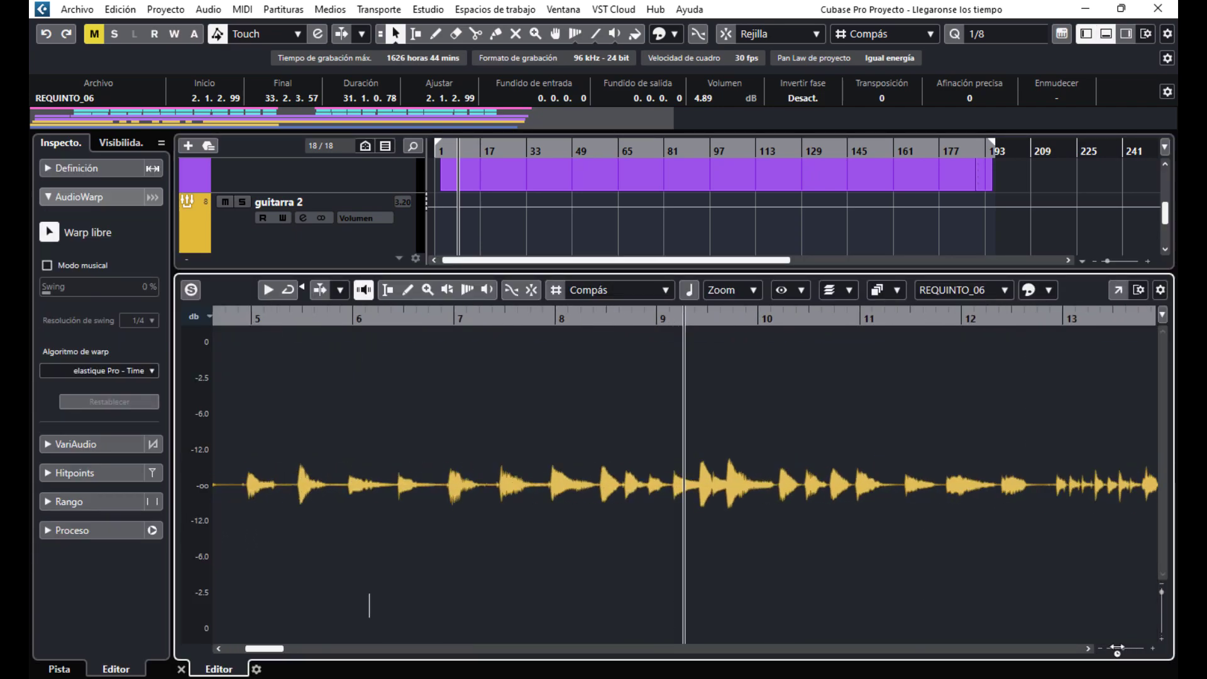
pyautogui.moveTo(269, 649); pyautogui.dragTo(251, 649)
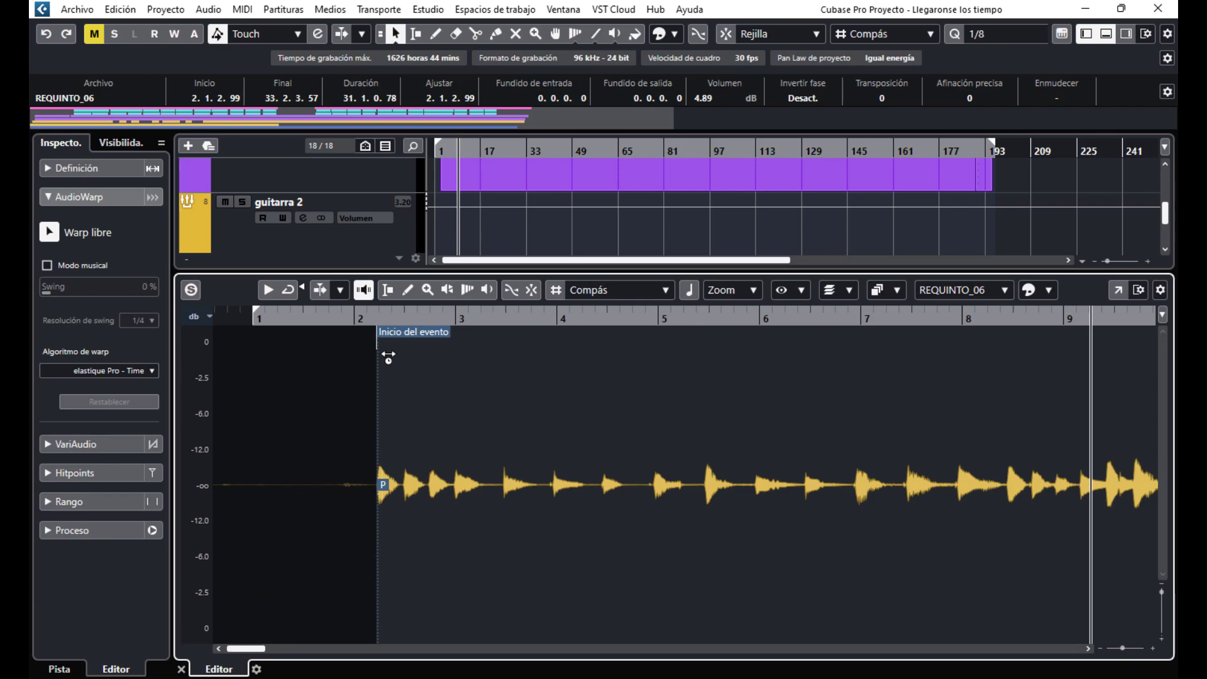
# - Extend the start of the REQUINTO_06 event back to bar 1, dismiss the chat notification and play the opening
pyautogui.moveTo(413, 338); pyautogui.dragTo(291, 363)
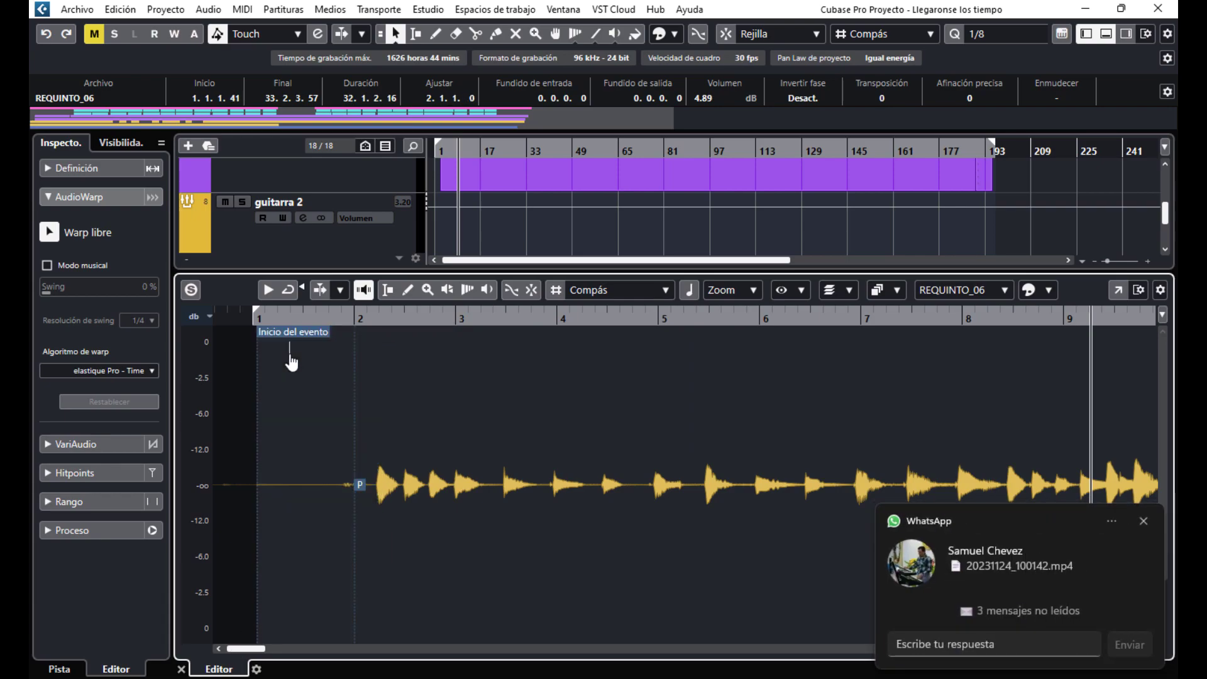
pyautogui.click(1143, 521)
pyautogui.click(252, 320)
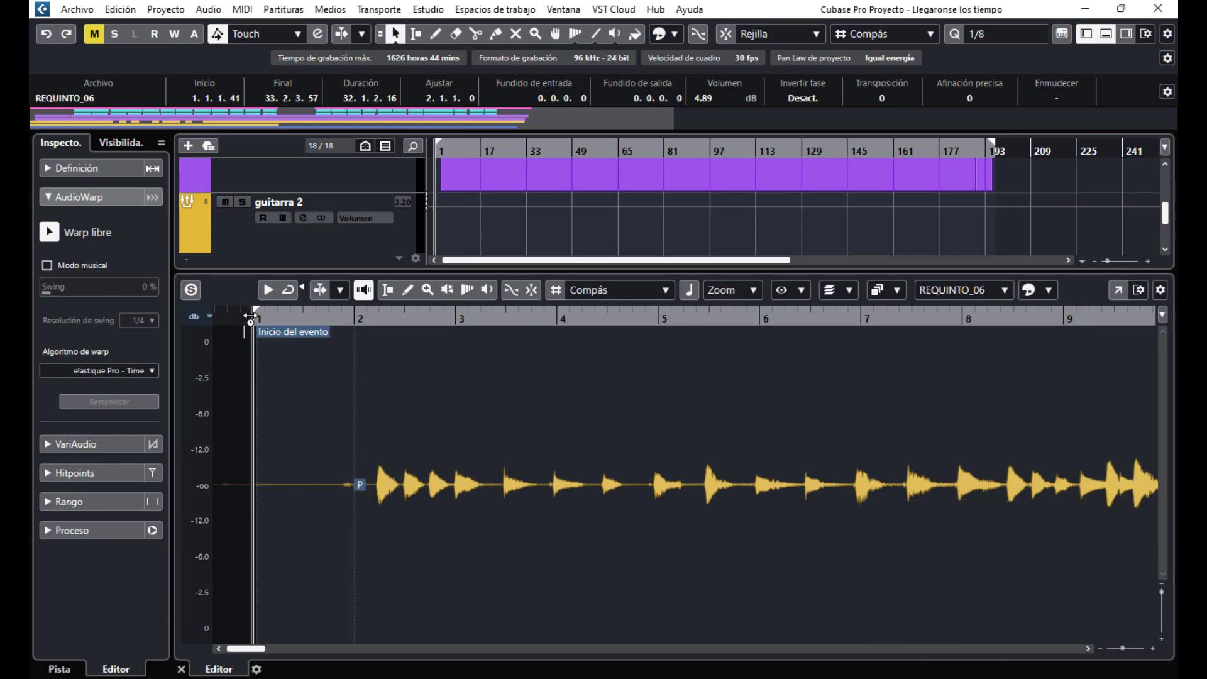
pyautogui.press('space')
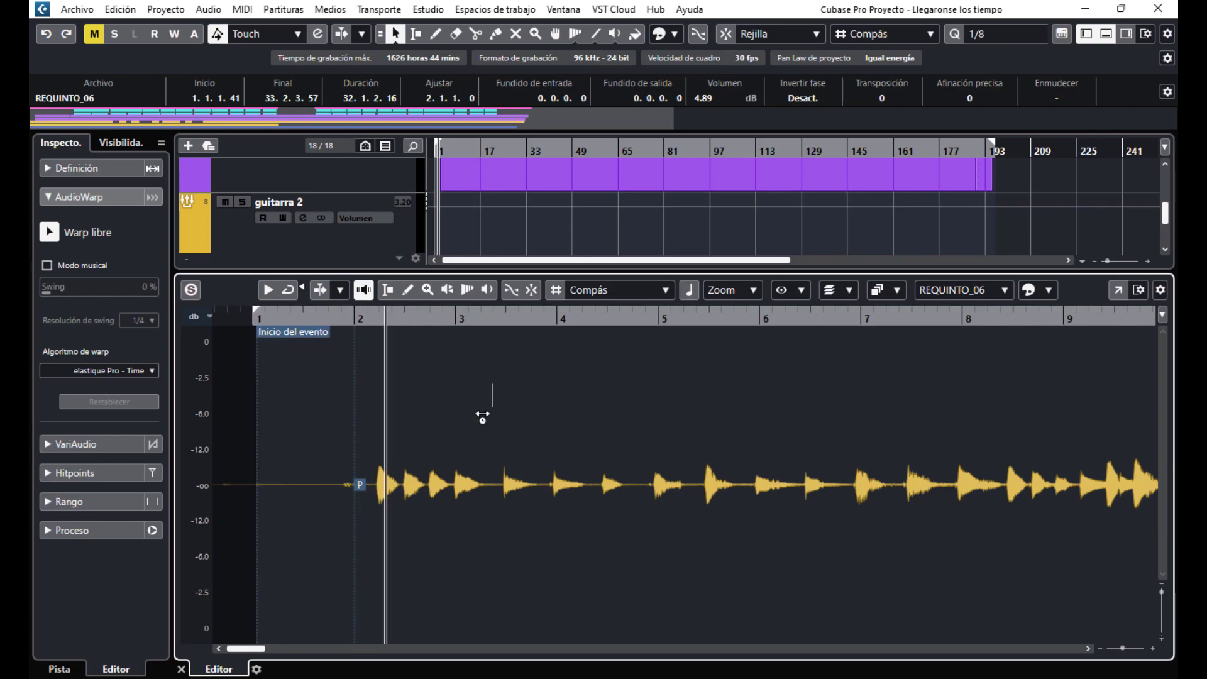
pyautogui.rightClick(499, 325)
pyautogui.click(504, 330)
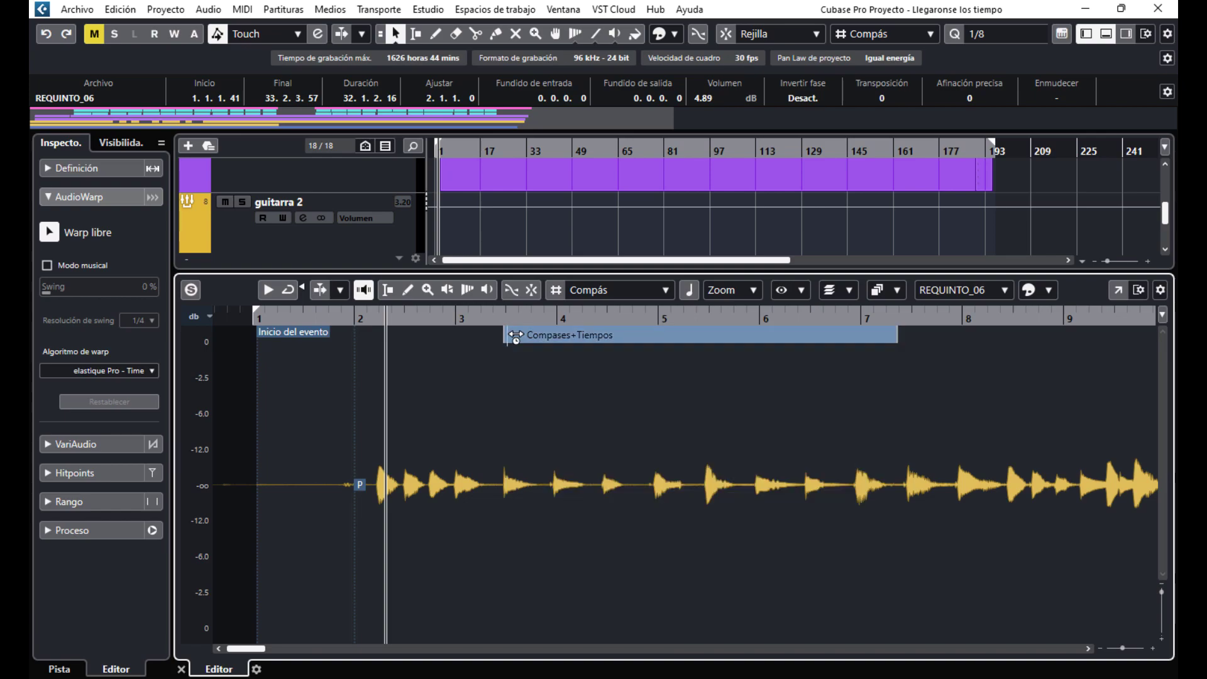
pyautogui.click(290, 313)
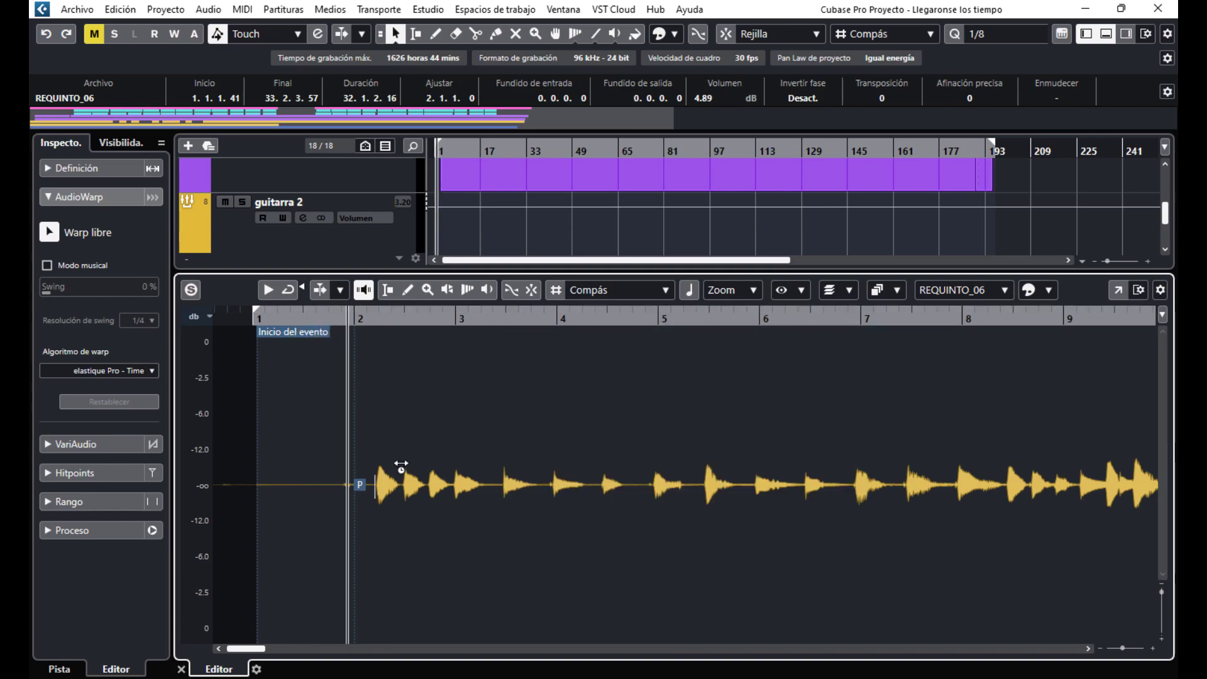
# - Place a free warp marker on the first note after bar 2 and fine-tune its position against playback
pyautogui.moveTo(387, 488); pyautogui.dragTo(382, 491)
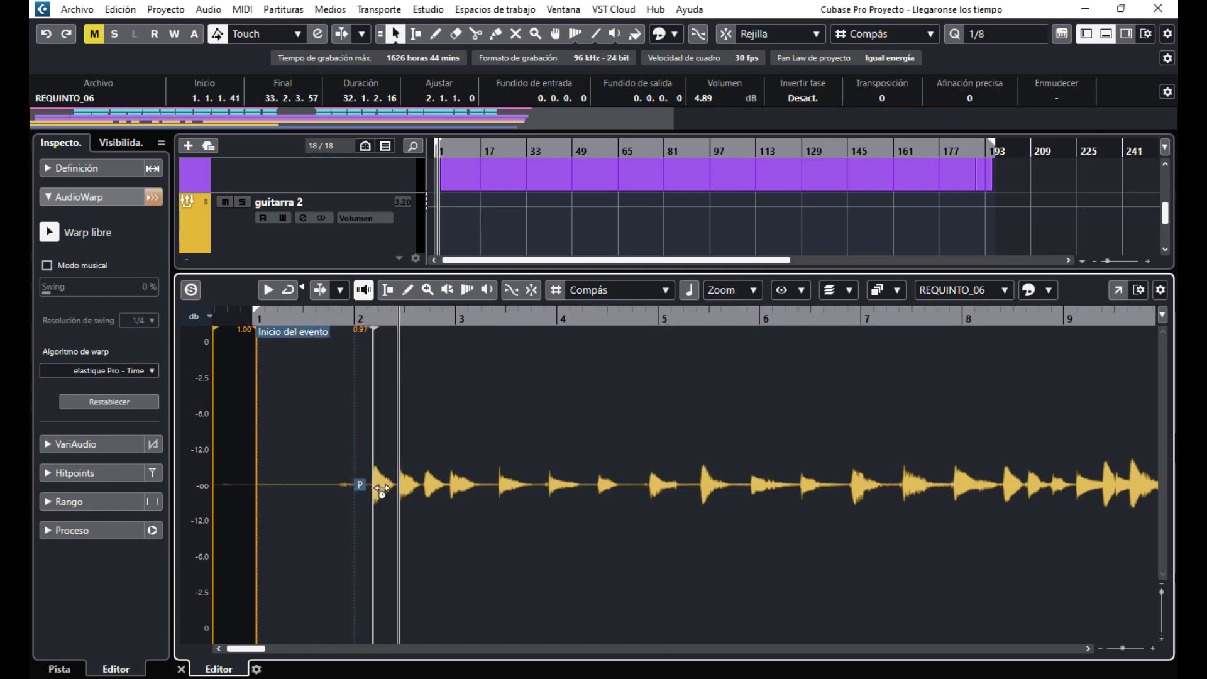
pyautogui.click(308, 317)
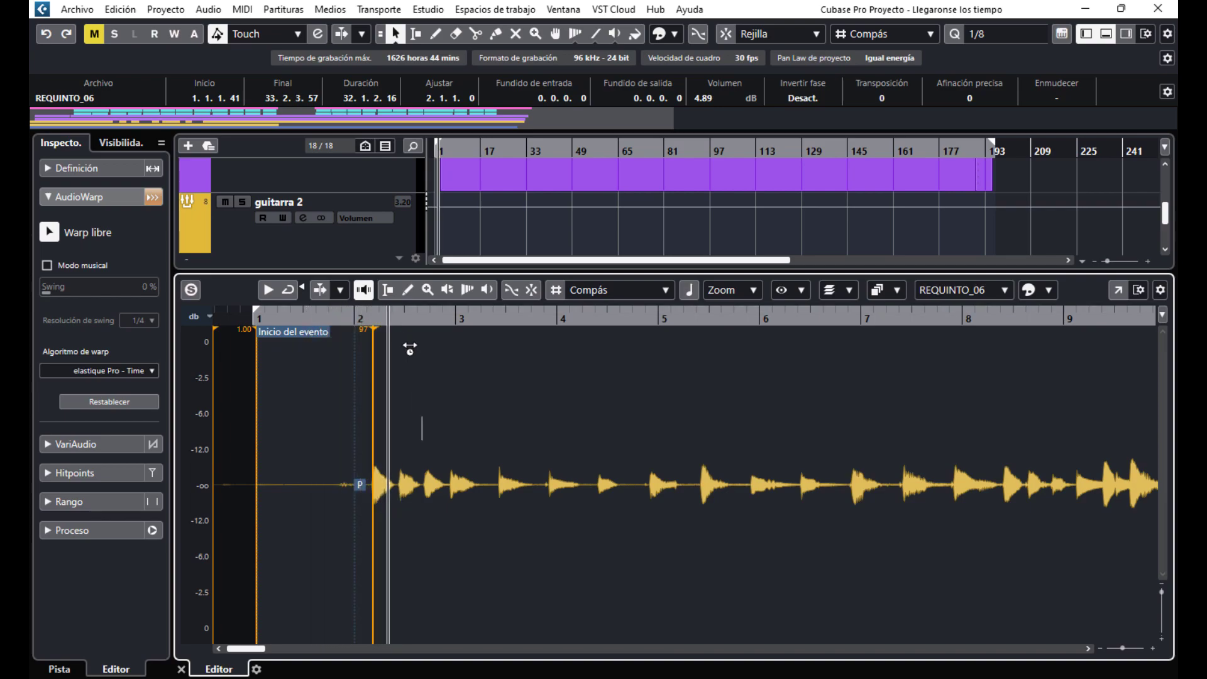
pyautogui.moveTo(1118, 648); pyautogui.dragTo(1121, 647)
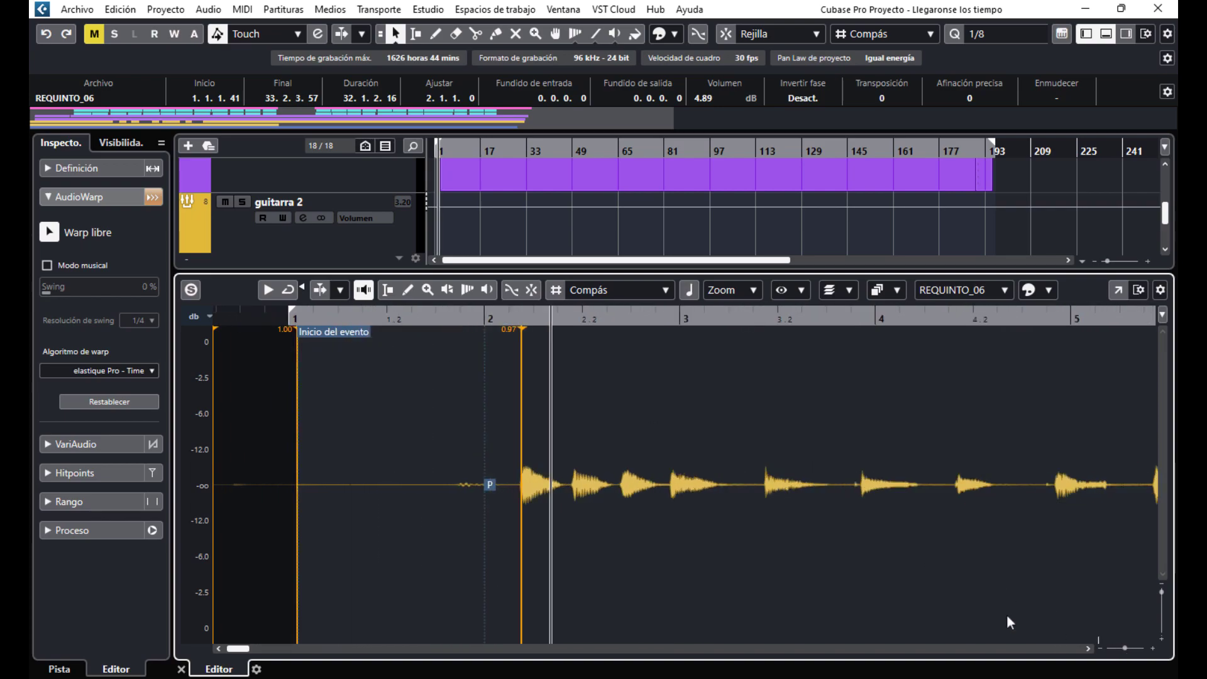
pyautogui.click(335, 316)
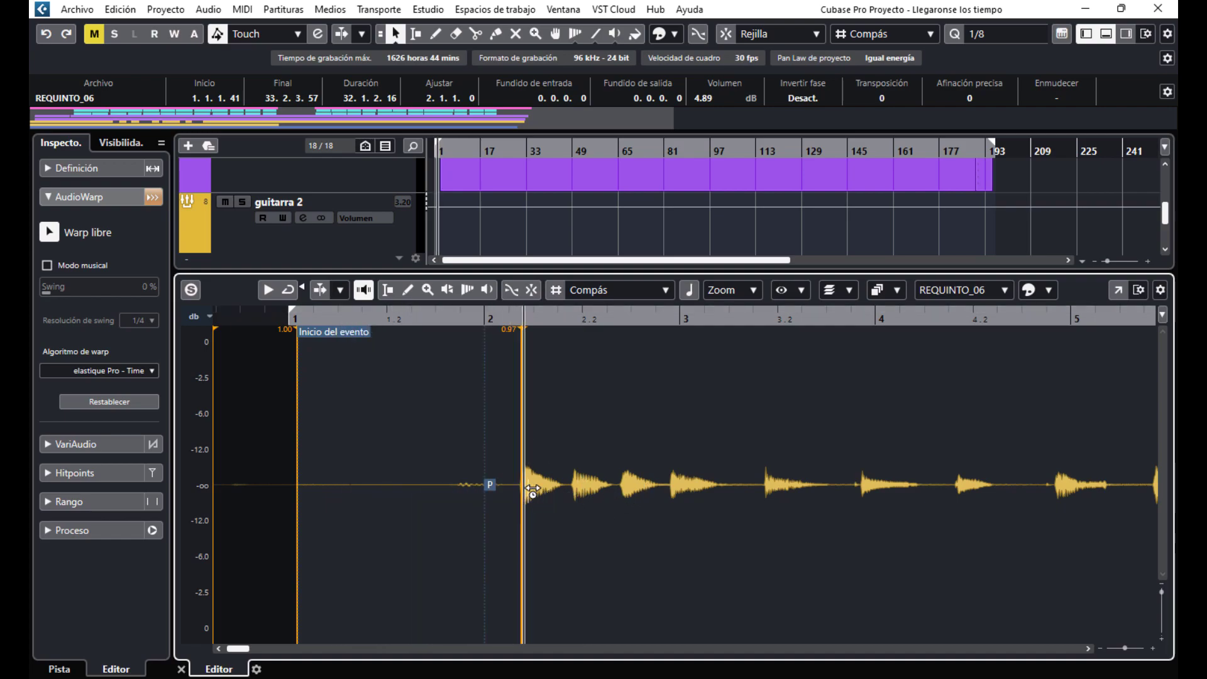
pyautogui.moveTo(534, 489); pyautogui.dragTo(541, 489)
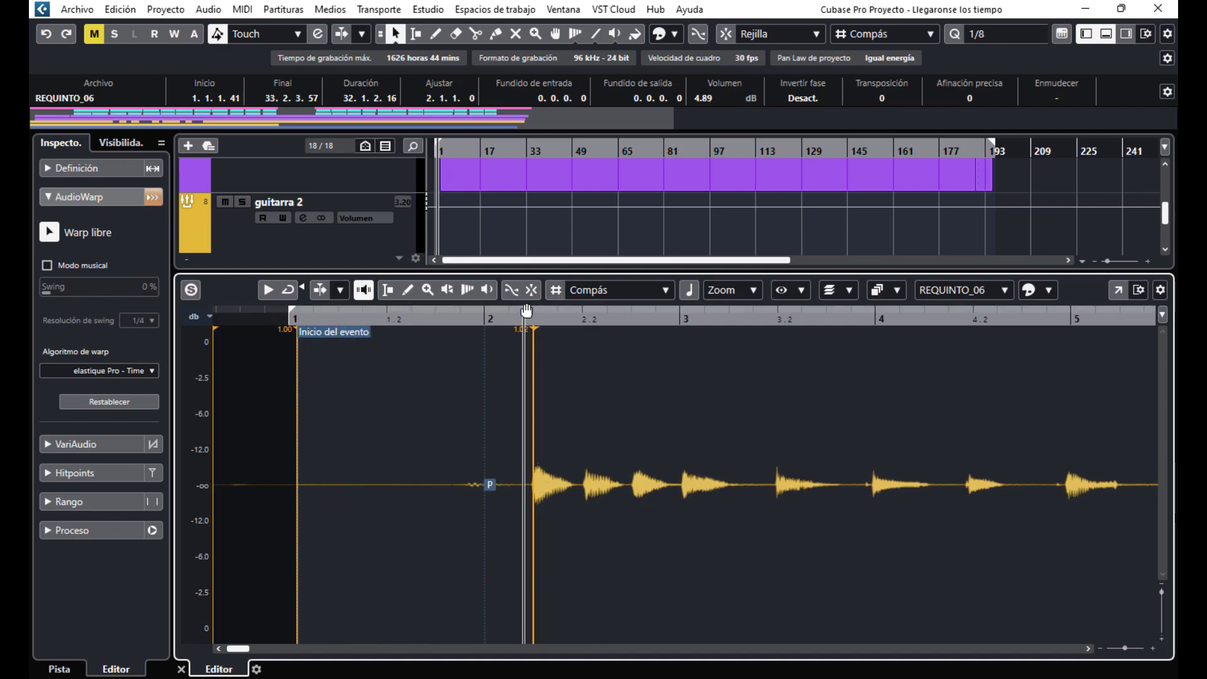
pyautogui.click(436, 316)
pyautogui.press('space')
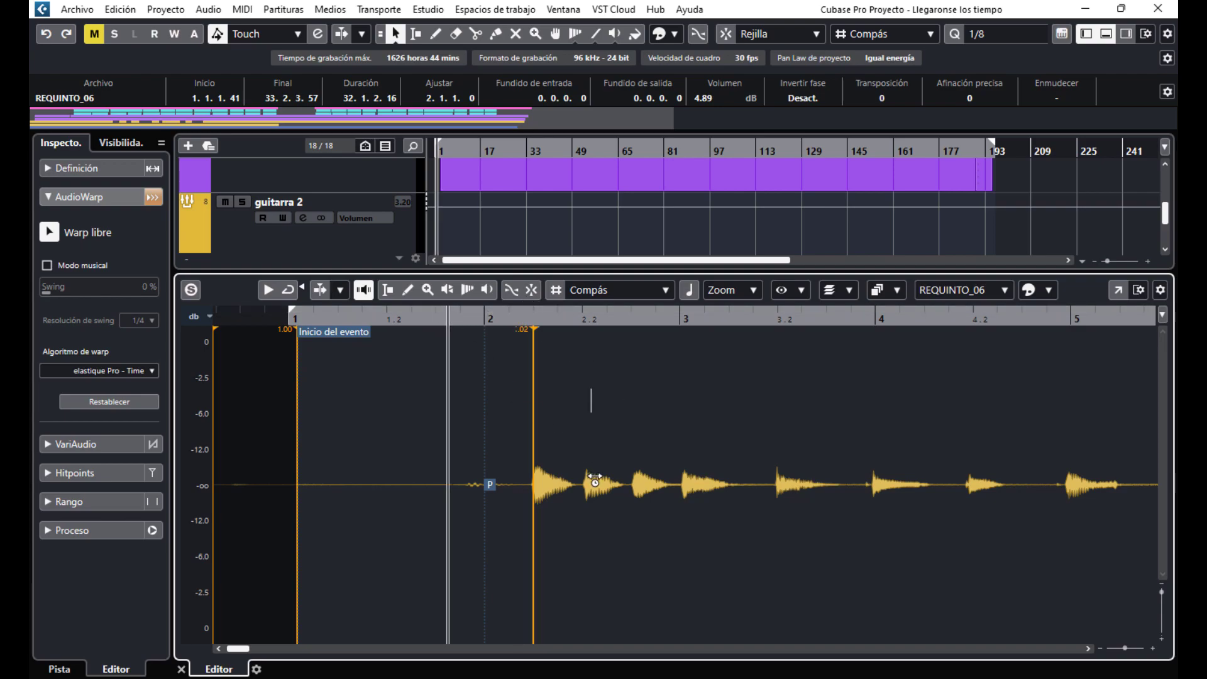
# - Add warp markers to the requinto notes from beat 2.2 to bar 5, aligning each attack with its beat
pyautogui.moveTo(595, 481); pyautogui.dragTo(689, 491)
pyautogui.moveTo(769, 491); pyautogui.dragTo(787, 491)
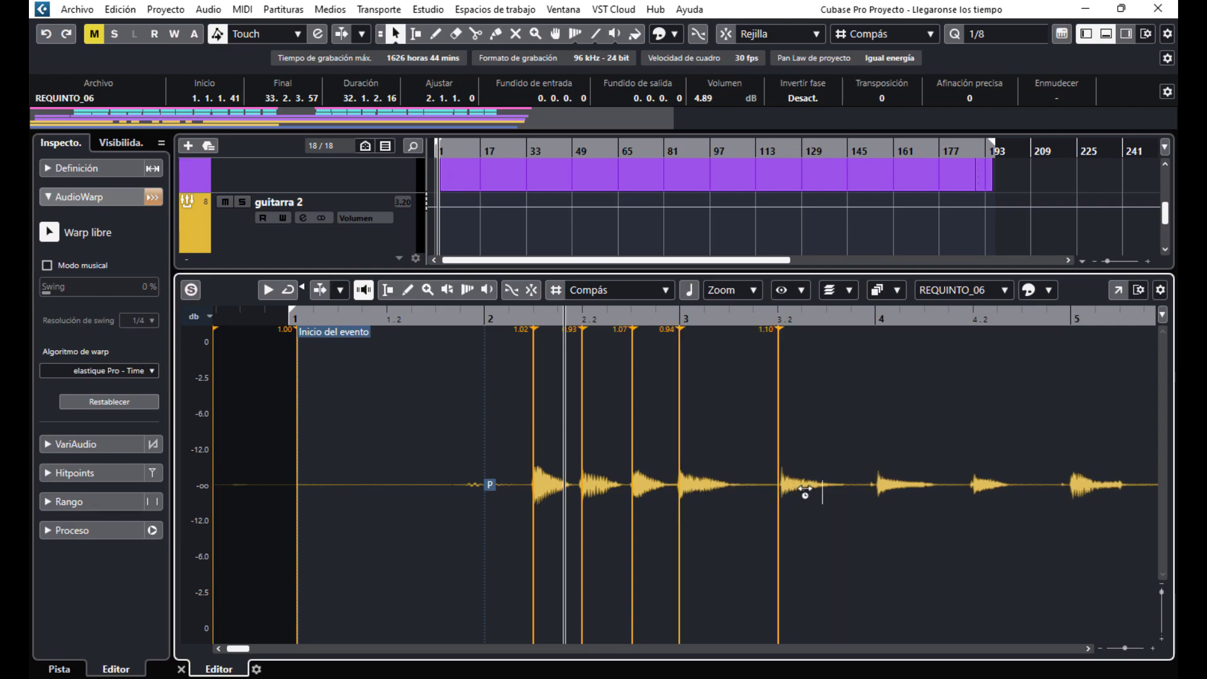
pyautogui.moveTo(885, 485); pyautogui.dragTo(875, 488)
pyautogui.moveTo(977, 489); pyautogui.dragTo(985, 489)
pyautogui.moveTo(1079, 489); pyautogui.dragTo(1081, 489)
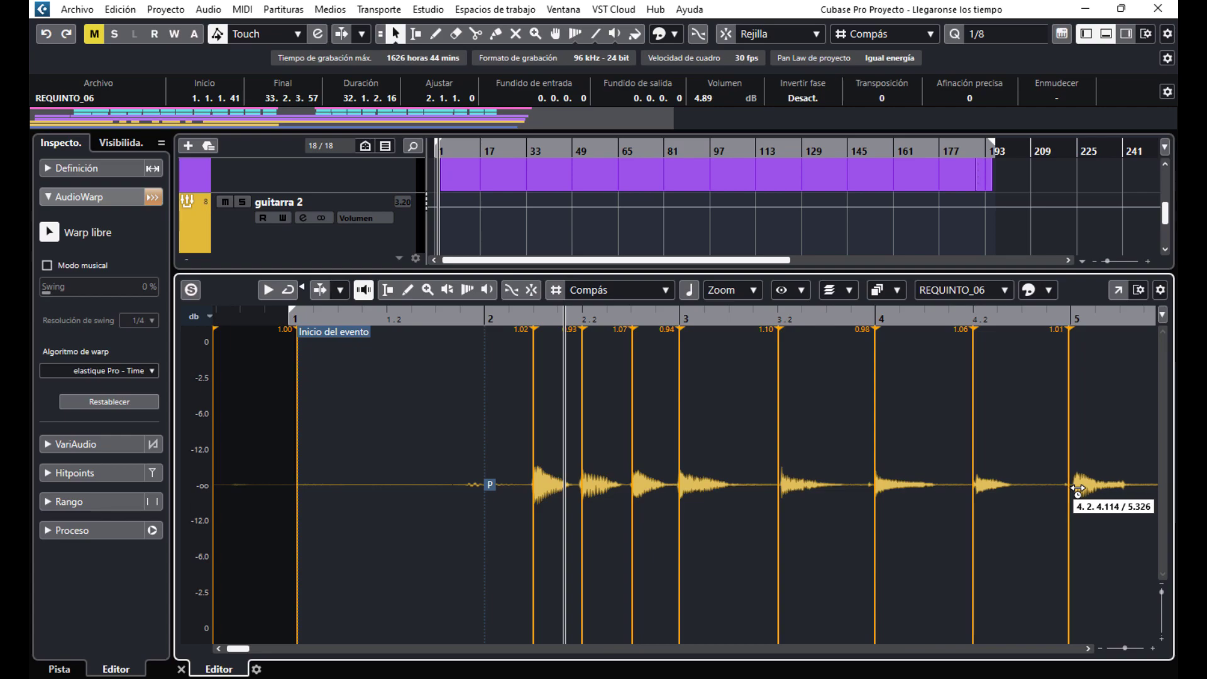
# - Play back the warped notes between bars 1 and 5, and shift the bar 5 marker slightly earlier
pyautogui.click(348, 319)
pyautogui.press('space')
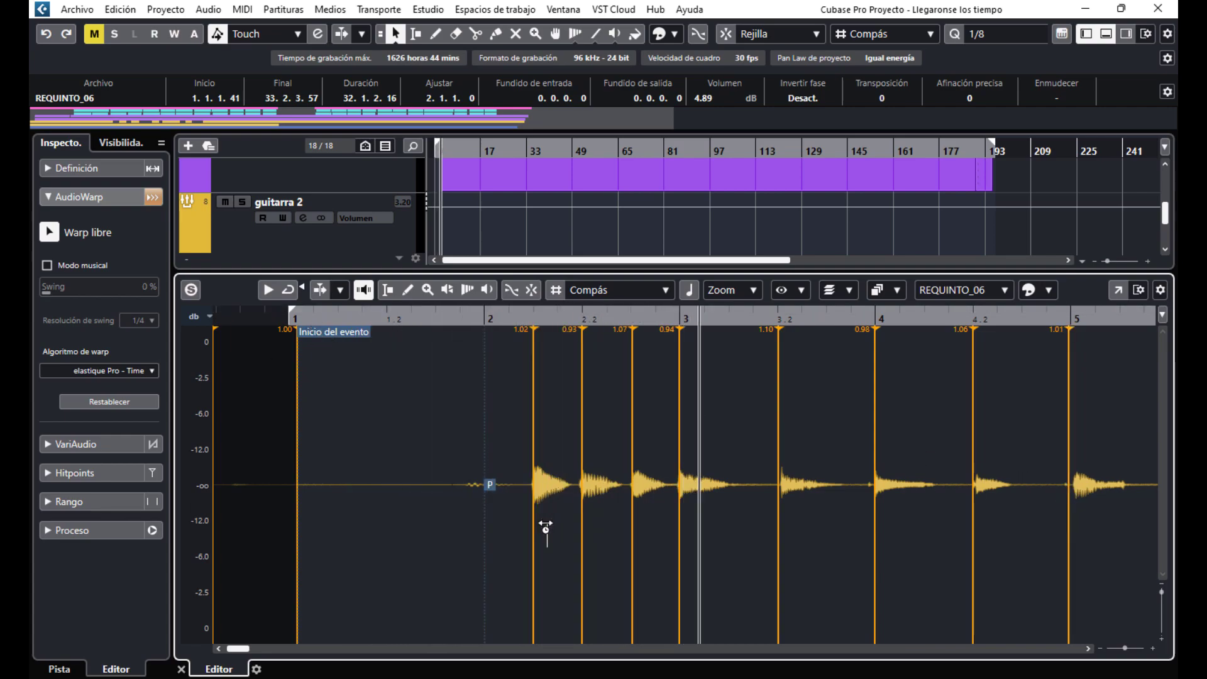
pyautogui.click(1088, 649)
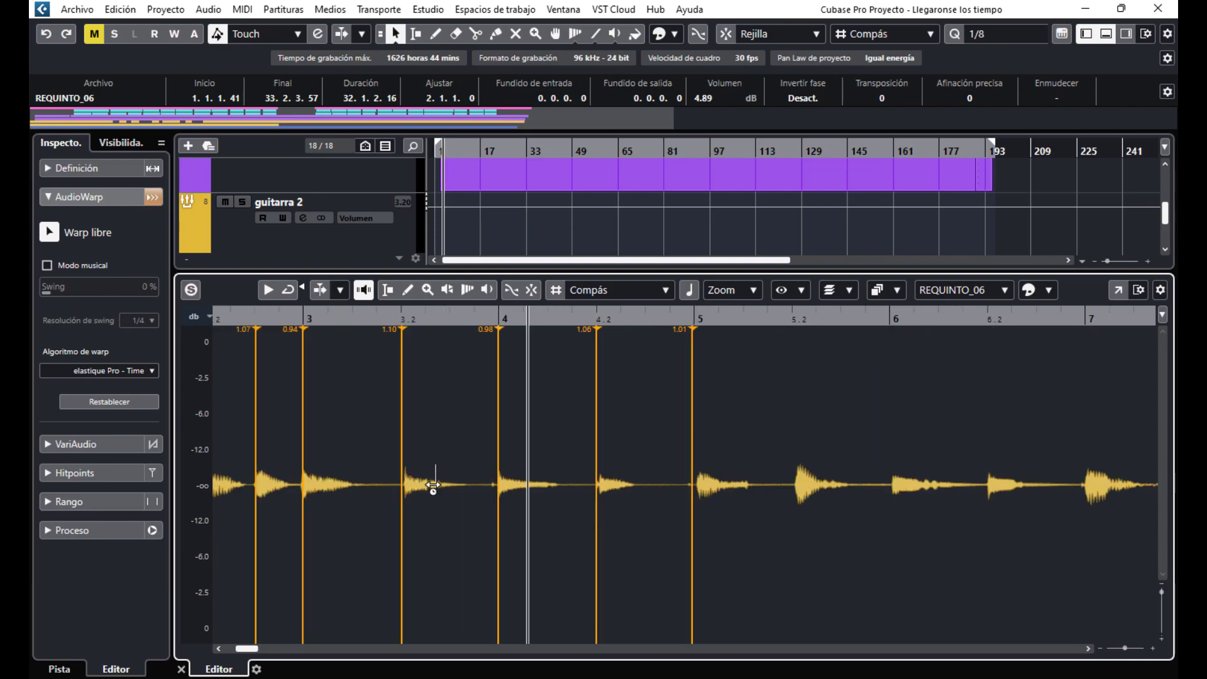
pyautogui.click(363, 319)
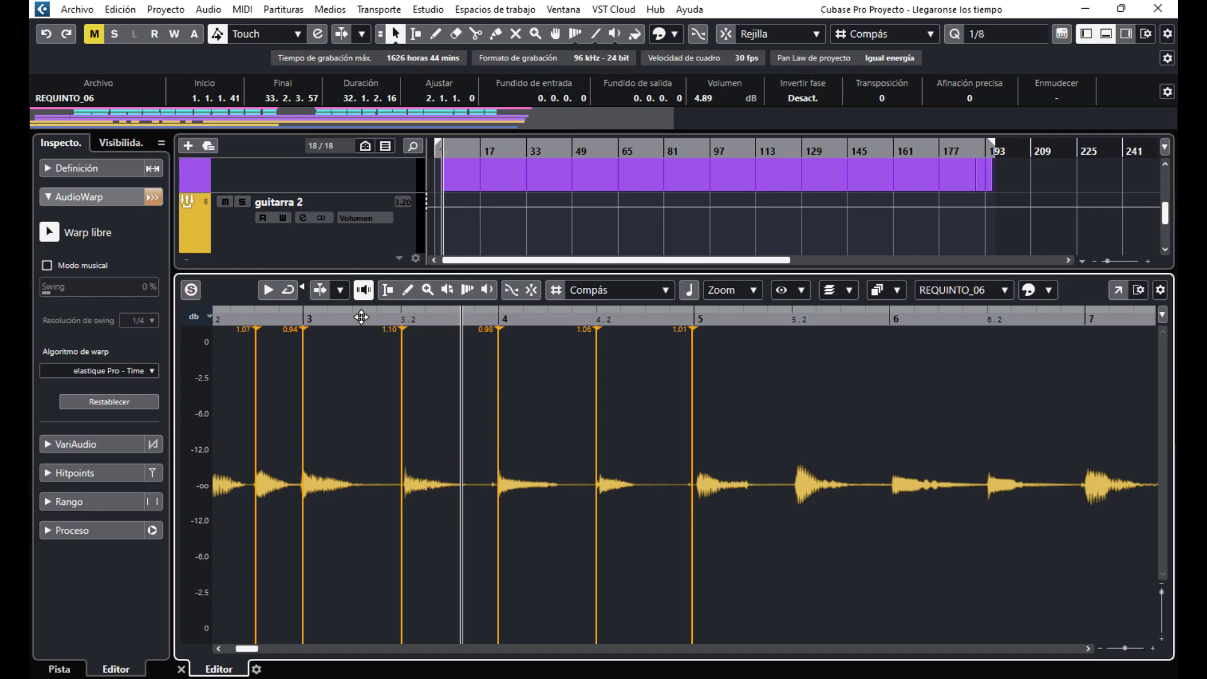
pyautogui.moveTo(695, 512); pyautogui.dragTo(695, 515)
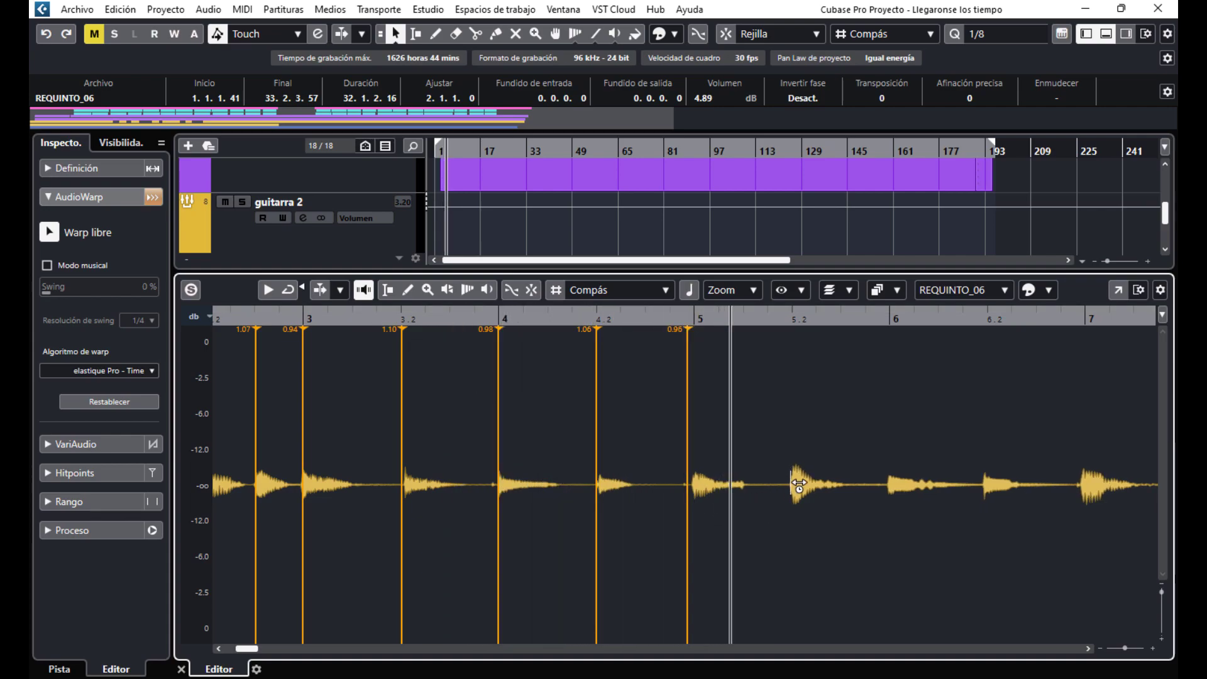
# - Add warp markers to the notes at beat 5.2, bar 6, beat 6.2 and bar 7
pyautogui.moveTo(798, 485); pyautogui.dragTo(802, 484)
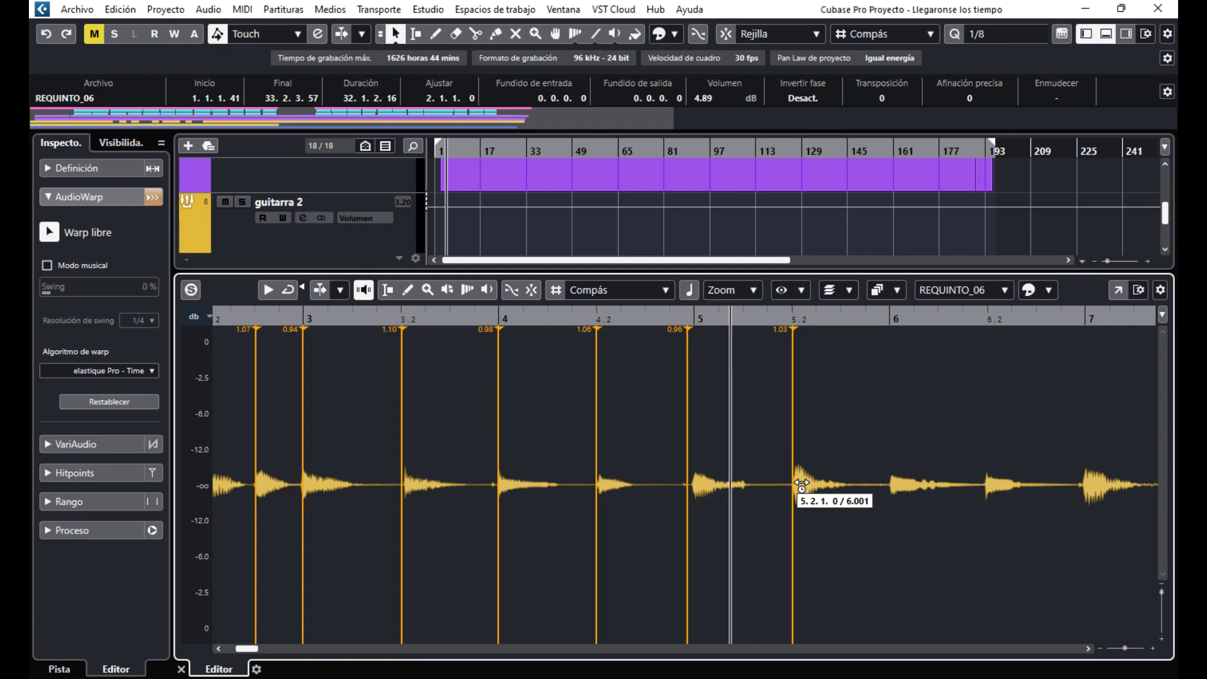
pyautogui.click(898, 491)
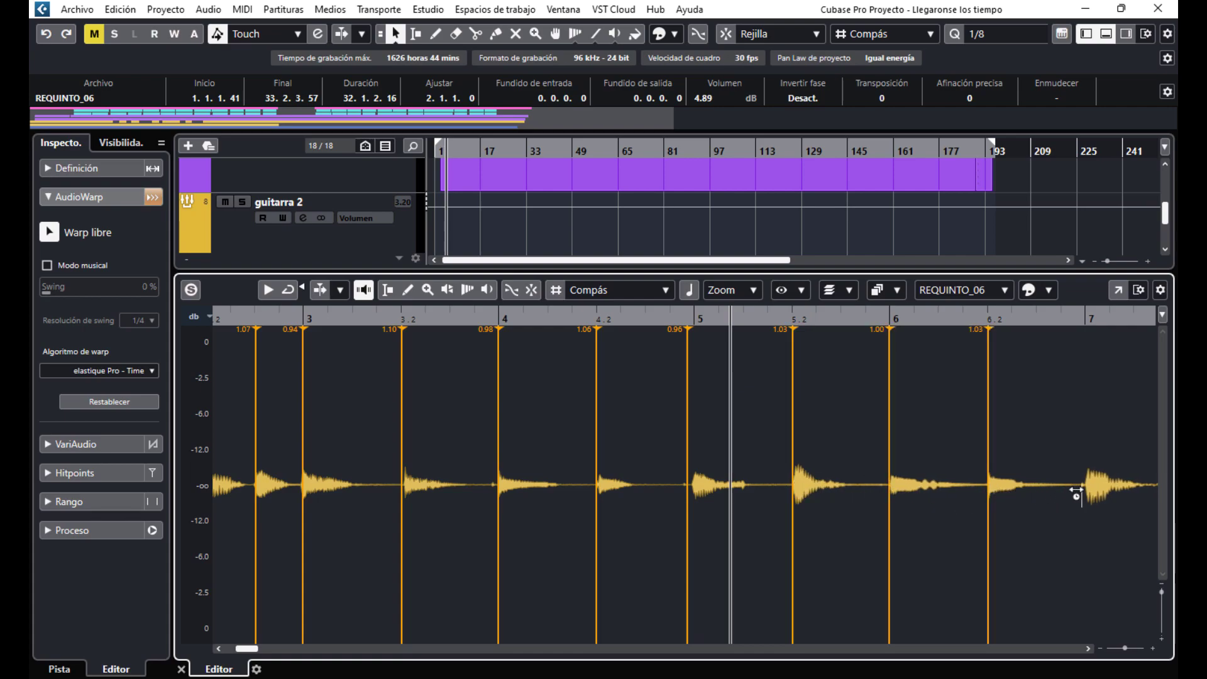
pyautogui.moveTo(1093, 489); pyautogui.dragTo(1094, 489)
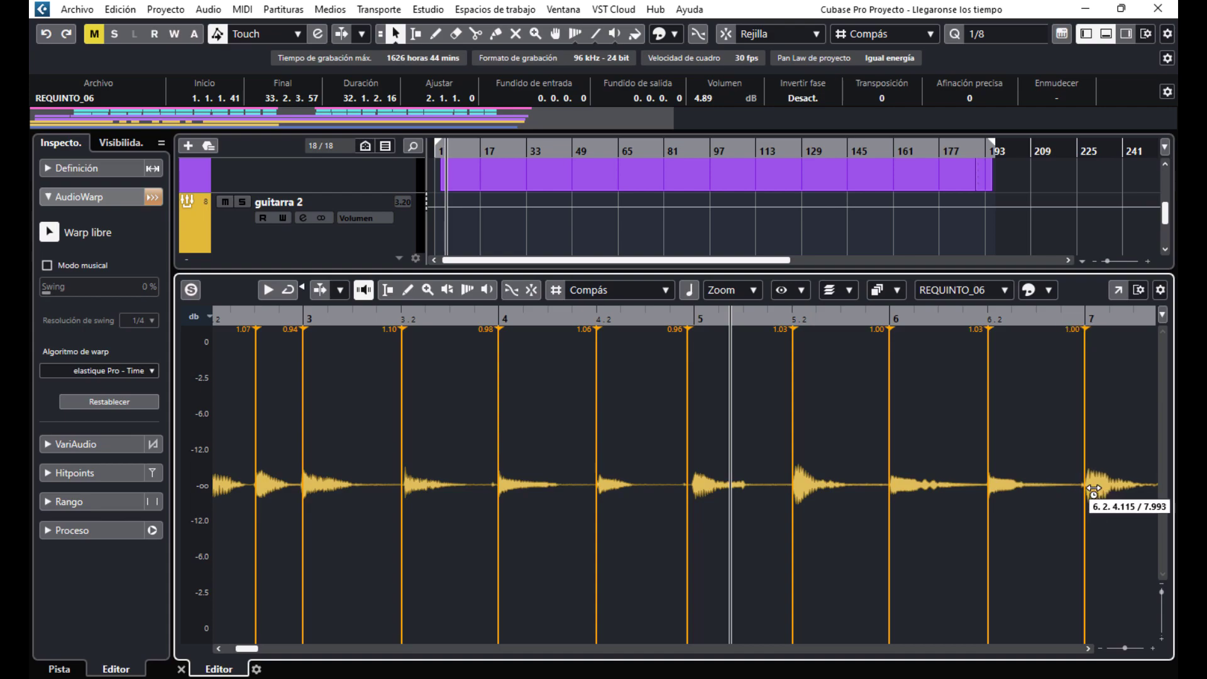
# - Add warp markers to the notes from beat 7.2 through beat 9.2, aligning them with the grid
pyautogui.click(1088, 649)
pyautogui.moveTo(616, 489); pyautogui.dragTo(619, 489)
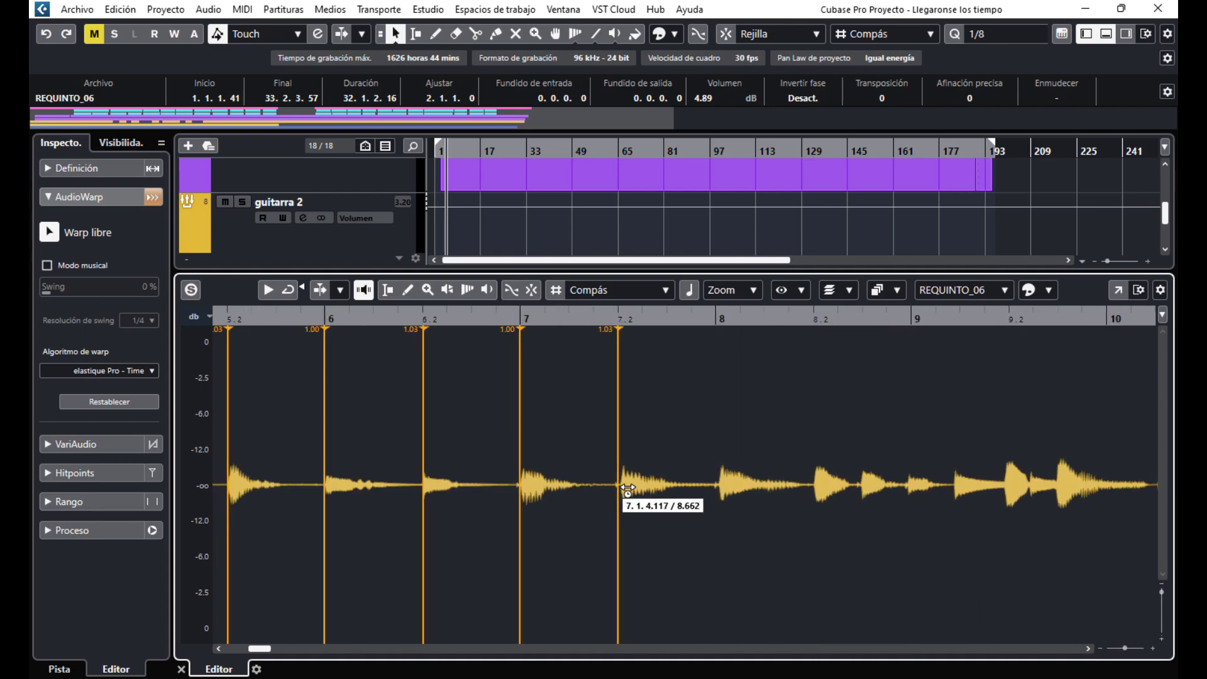
pyautogui.moveTo(725, 485); pyautogui.dragTo(725, 486)
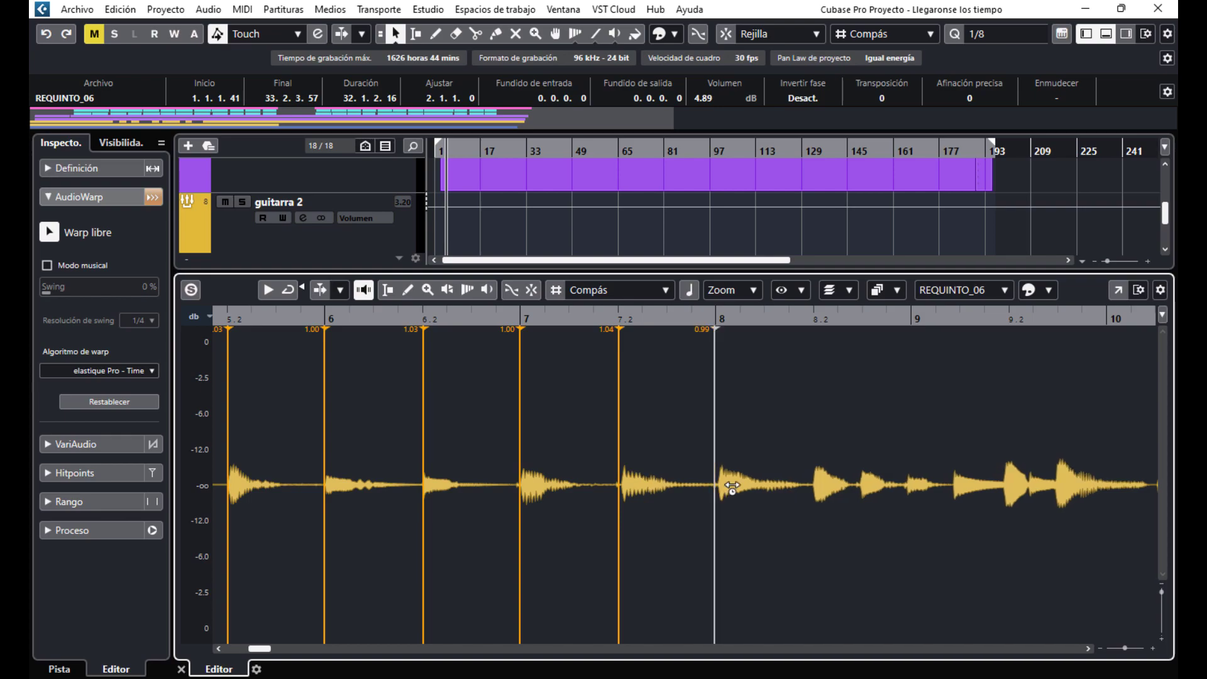
pyautogui.moveTo(815, 485); pyautogui.dragTo(1018, 486)
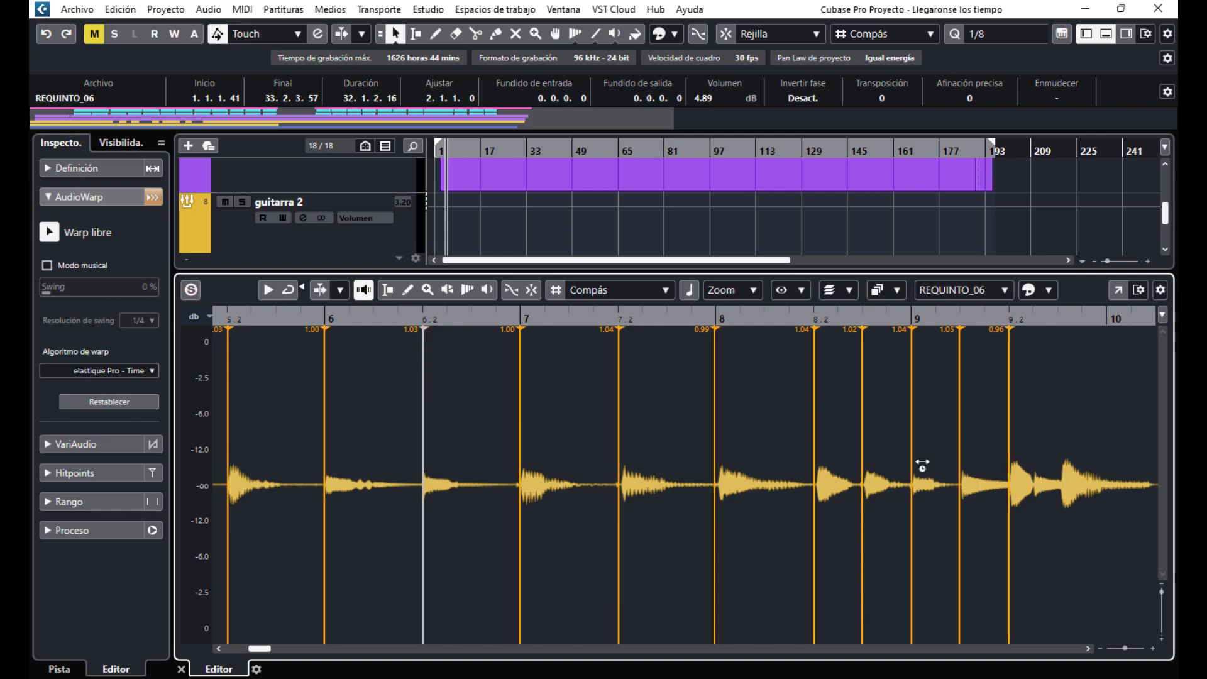
# - Play back from bar 6, dismiss the chat notification, and warp the two notes following beat 9.2
pyautogui.click(339, 322)
pyautogui.press('space')
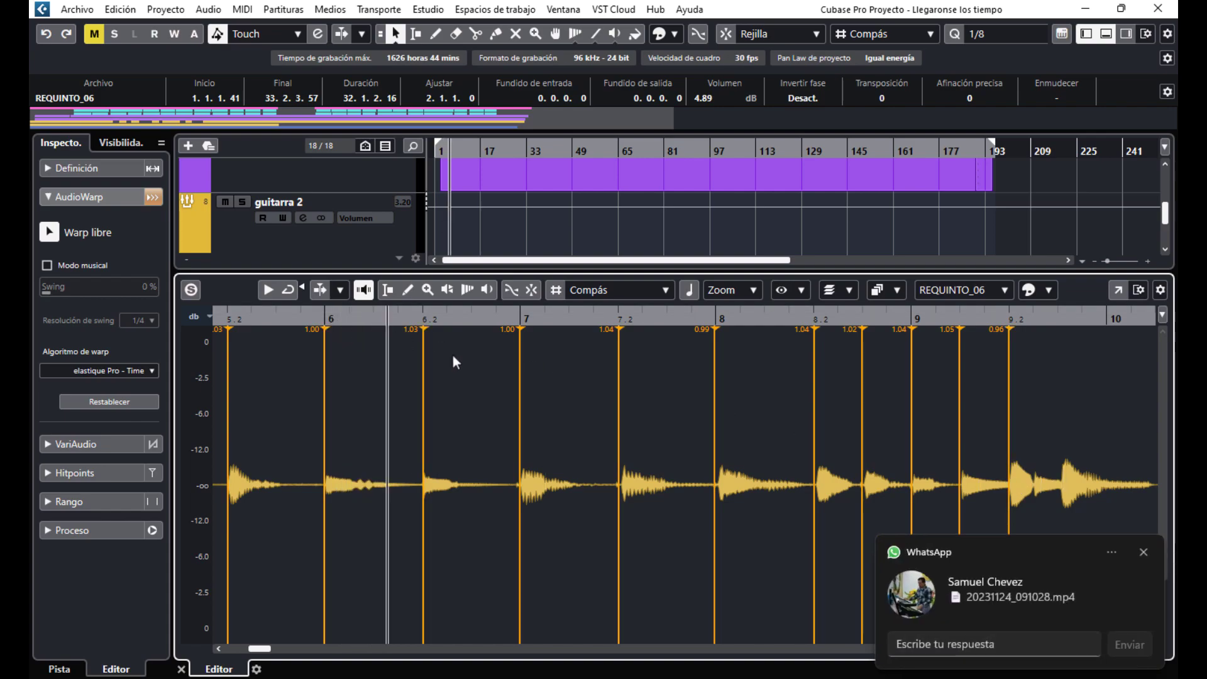
pyautogui.click(1144, 550)
pyautogui.click(1088, 648)
pyautogui.click(1087, 648)
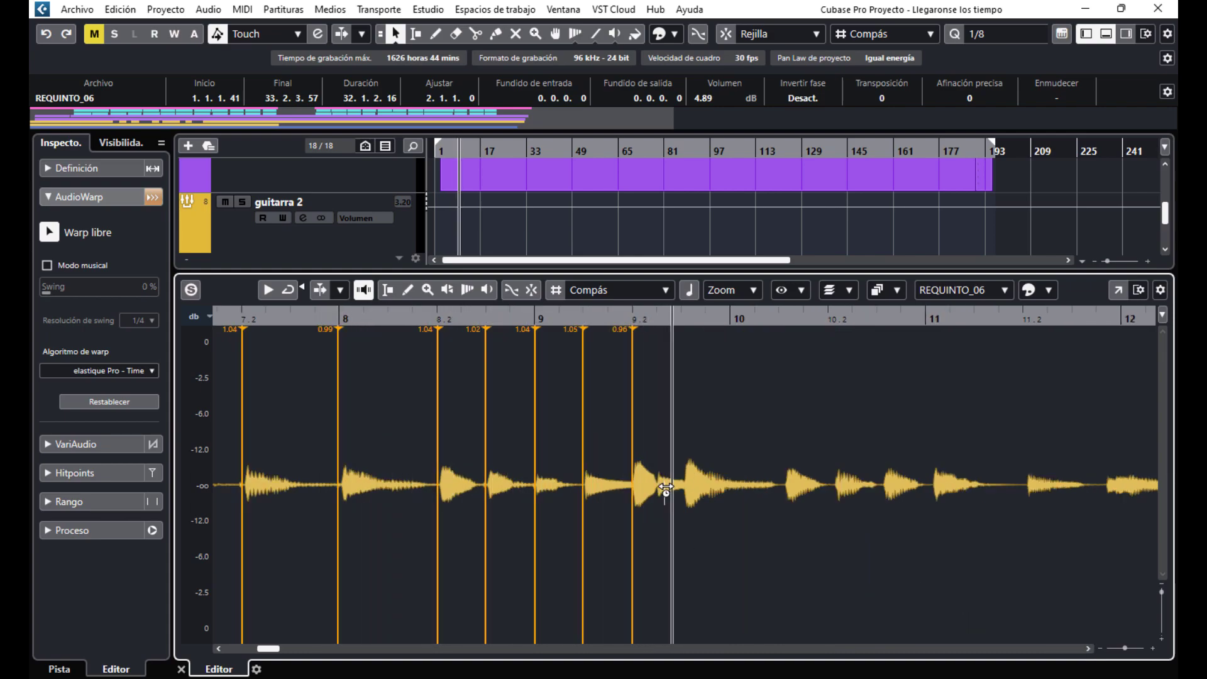
pyautogui.moveTo(666, 486); pyautogui.dragTo(691, 484)
pyautogui.press('space')
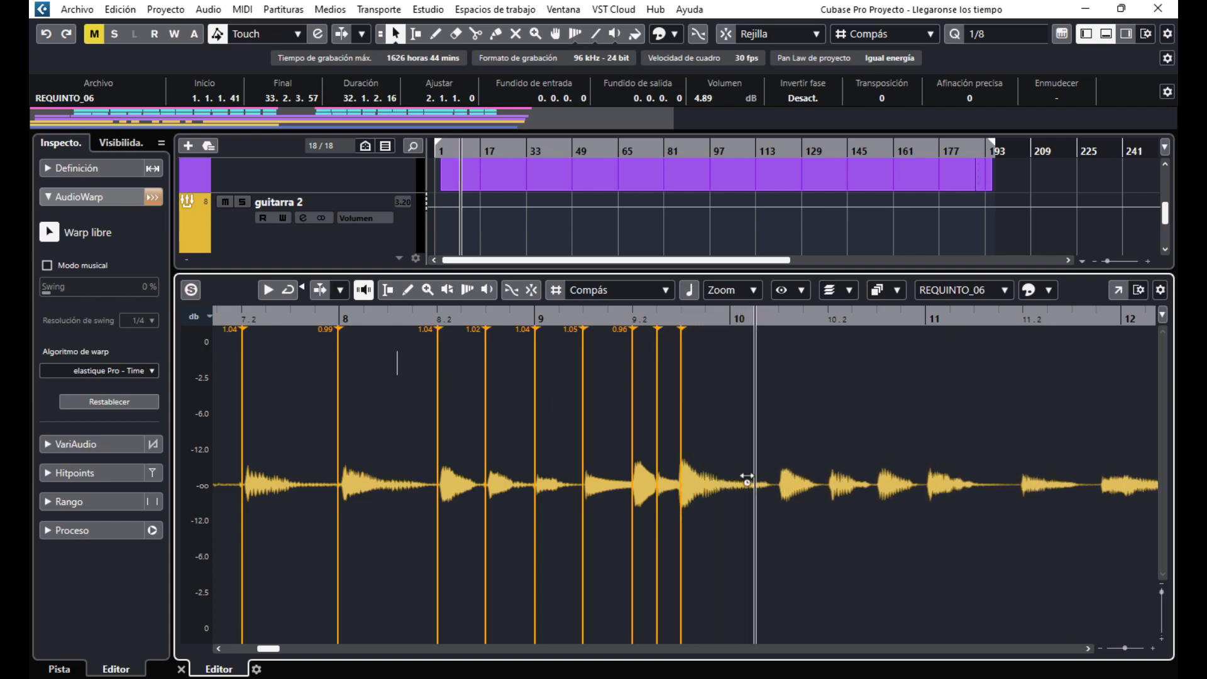
# - Add warp markers to the first note after bar 10 and to the tail of the note before bar 10
pyautogui.click(366, 321)
pyautogui.click(778, 486)
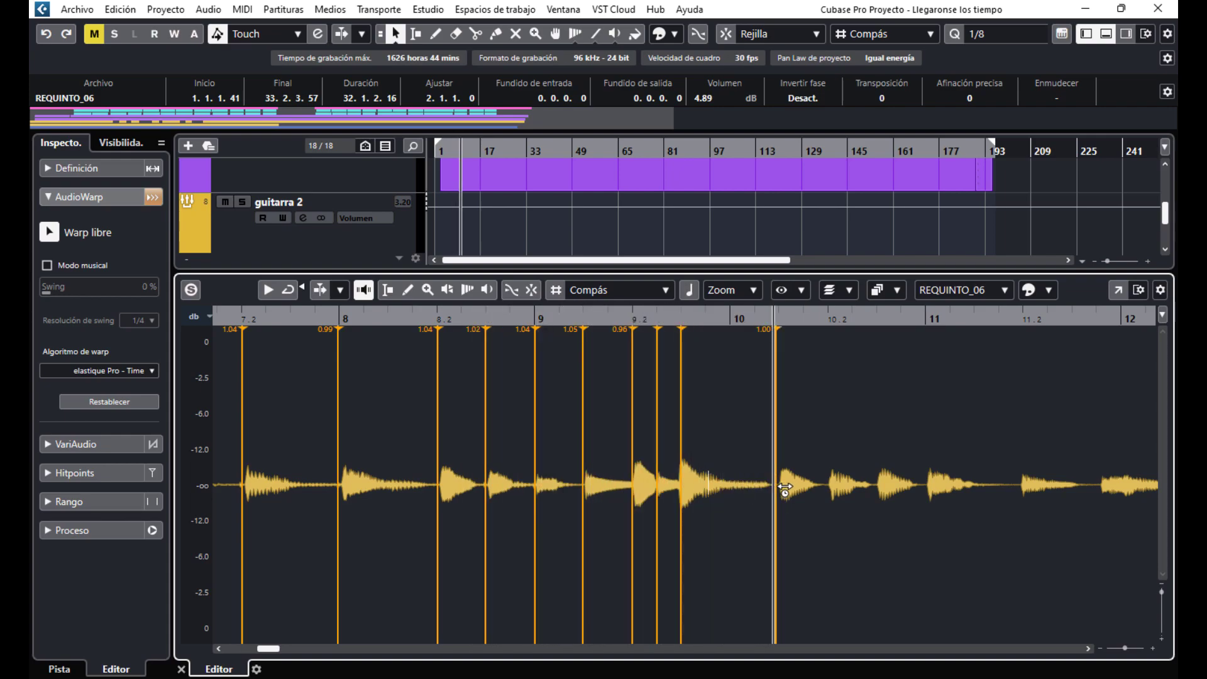
pyautogui.click(711, 482)
pyautogui.click(464, 315)
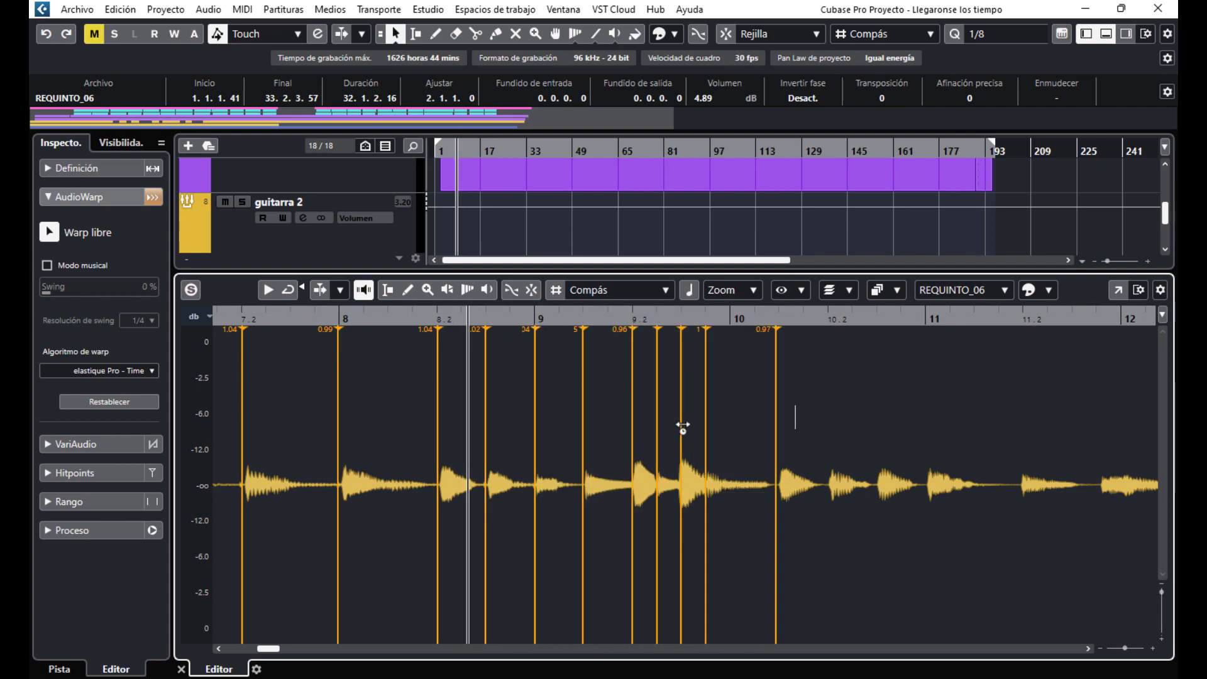
# - Move the marker after bar 10 slightly earlier, and add warp markers at beat 10.2 and on the following note
pyautogui.moveTo(784, 482); pyautogui.dragTo(884, 489)
pyautogui.press('space')
pyautogui.press('space')
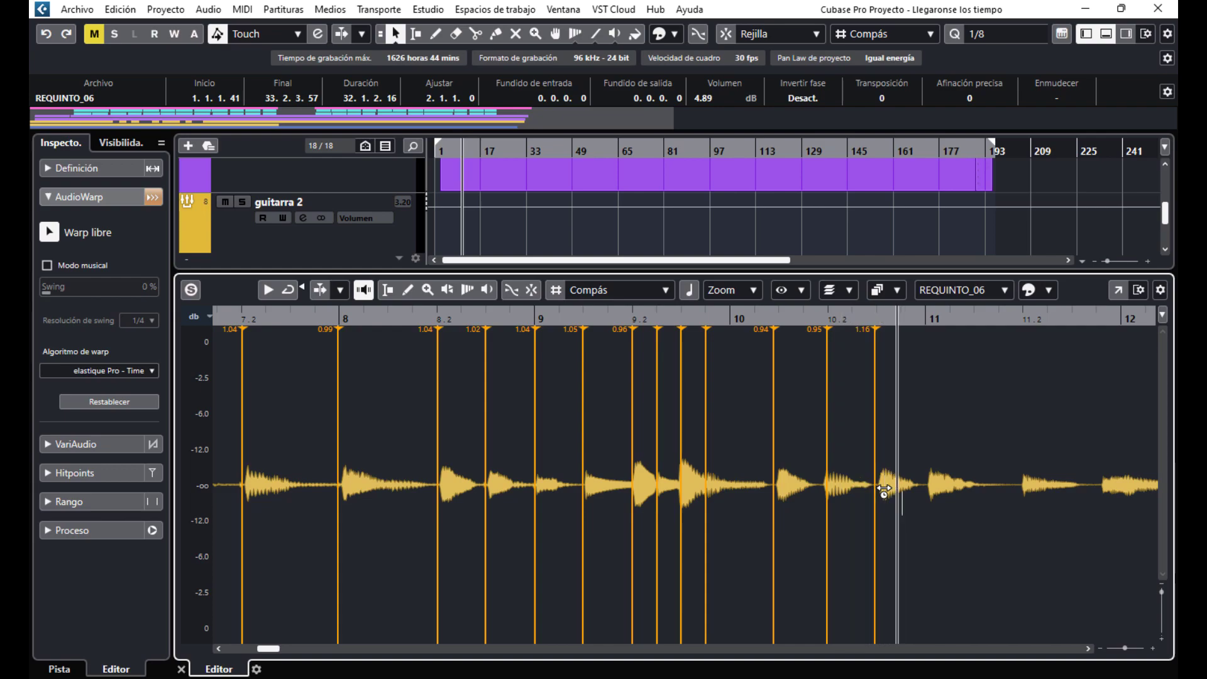
# - Shift the marker after beat 10.2 earlier, add a warp marker to the bar 11 note, and check by playback
pyautogui.press('space')
pyautogui.moveTo(874, 489); pyautogui.dragTo(922, 500)
pyautogui.press('space')
pyautogui.press('space')
pyautogui.press('space')
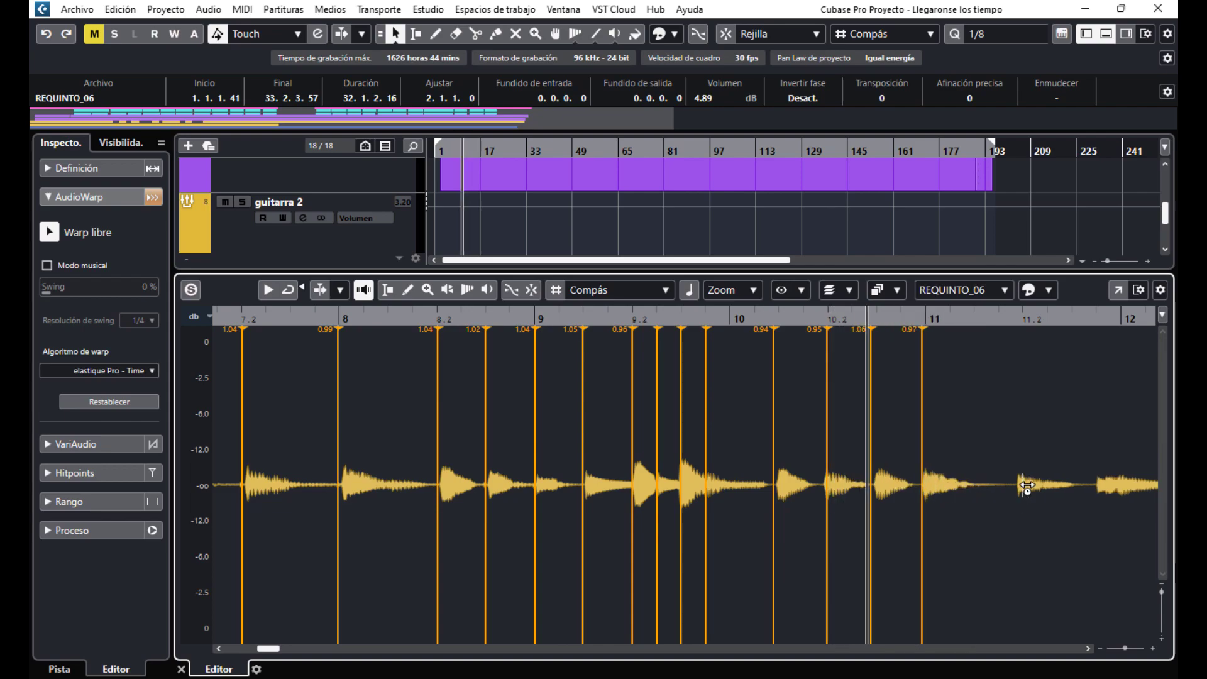
# - Add warp markers to the notes at beat 11.2 and bar 12, checking the timing by playback
pyautogui.click(1026, 487)
pyautogui.press('space')
pyautogui.press('space')
pyautogui.click(1112, 493)
pyautogui.click(1090, 649)
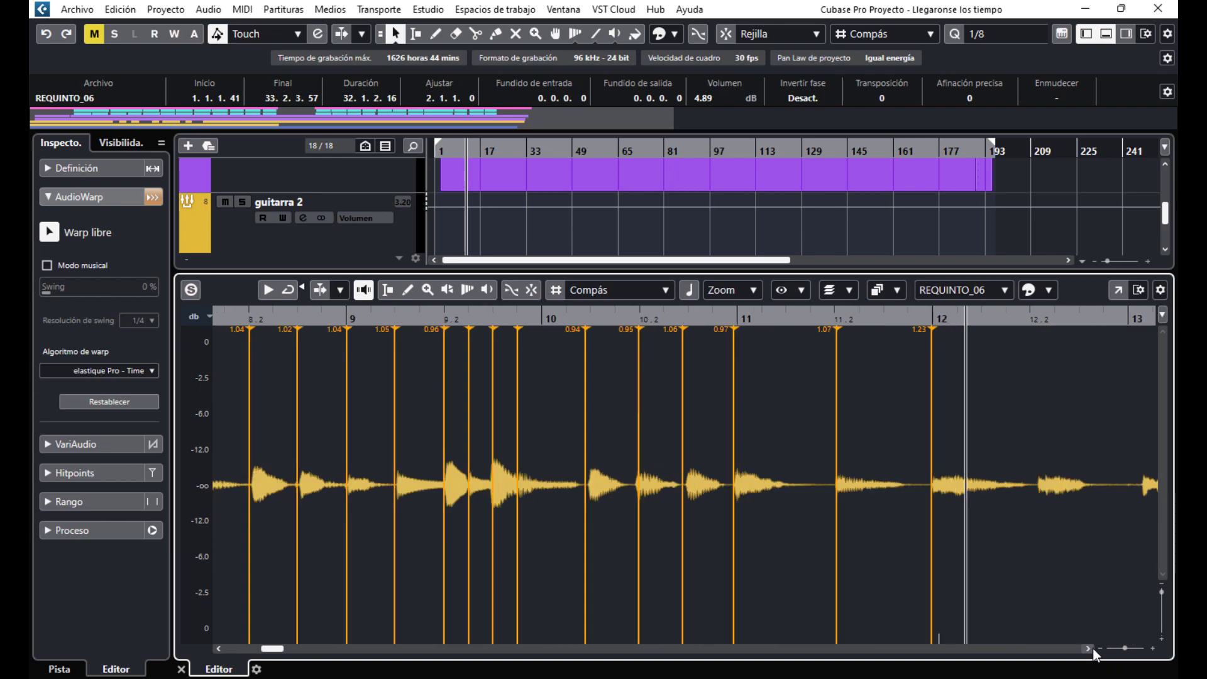
# - Shift the bar 12 warp marker slightly earlier and add a warp marker to the note at beat 12.2
pyautogui.click(1091, 649)
pyautogui.press('space')
pyautogui.press('space')
pyautogui.moveTo(747, 493); pyautogui.dragTo(766, 491)
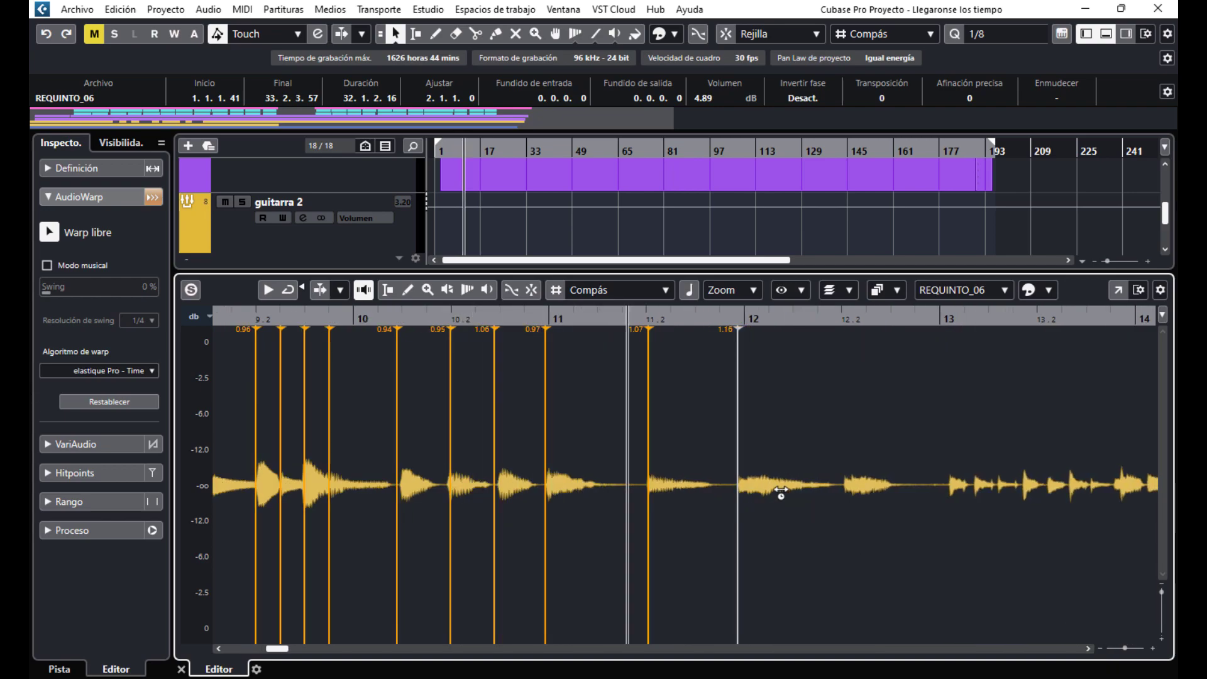
pyautogui.click(843, 488)
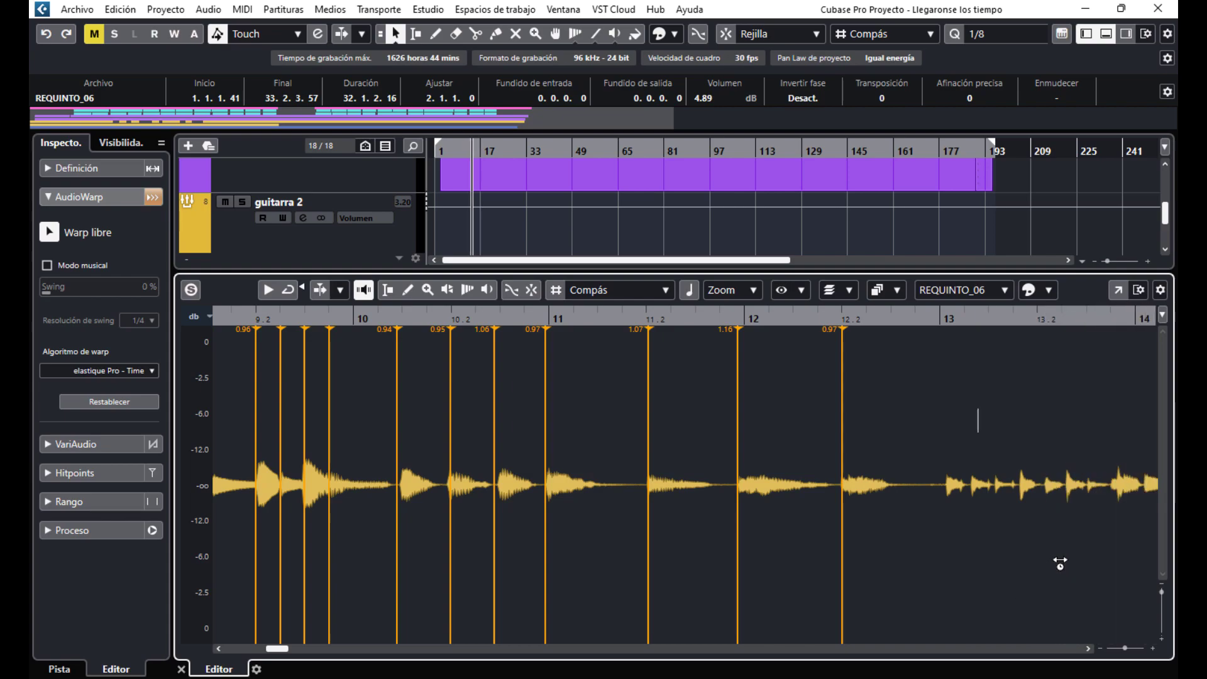
# - Add warp markers to the first three notes of bar 13, pulling the first one back onto the barline
pyautogui.click(1097, 649)
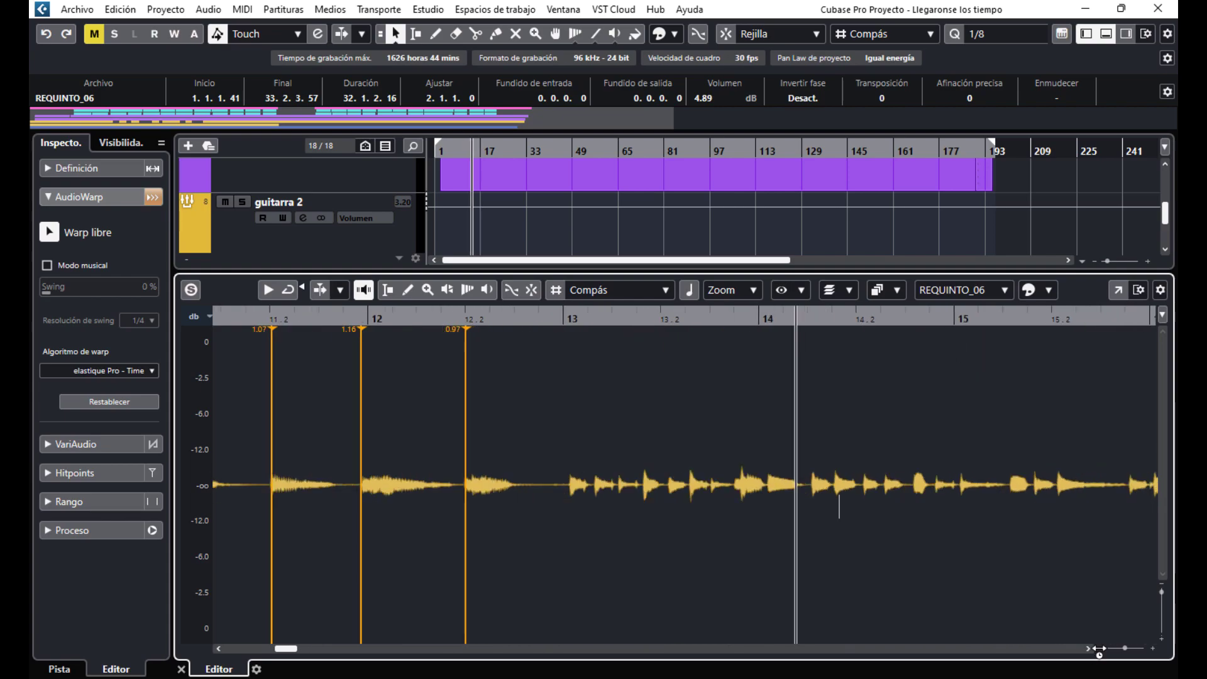
pyautogui.click(539, 318)
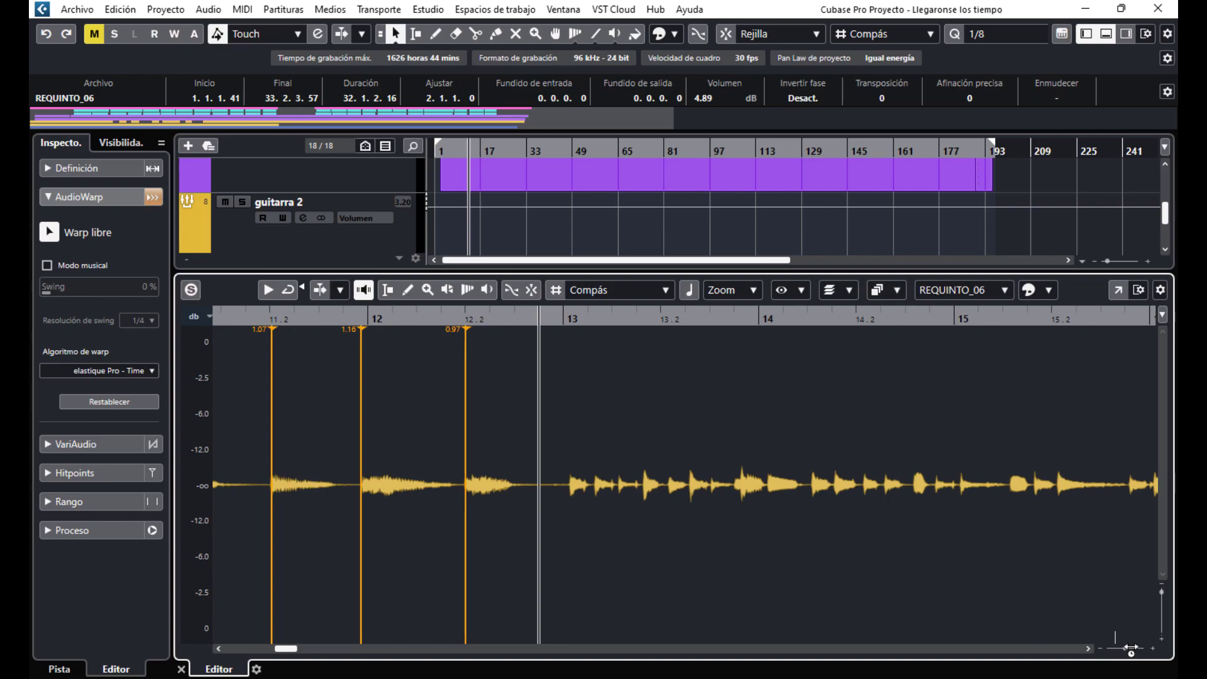
pyautogui.moveTo(1124, 650); pyautogui.dragTo(1127, 650)
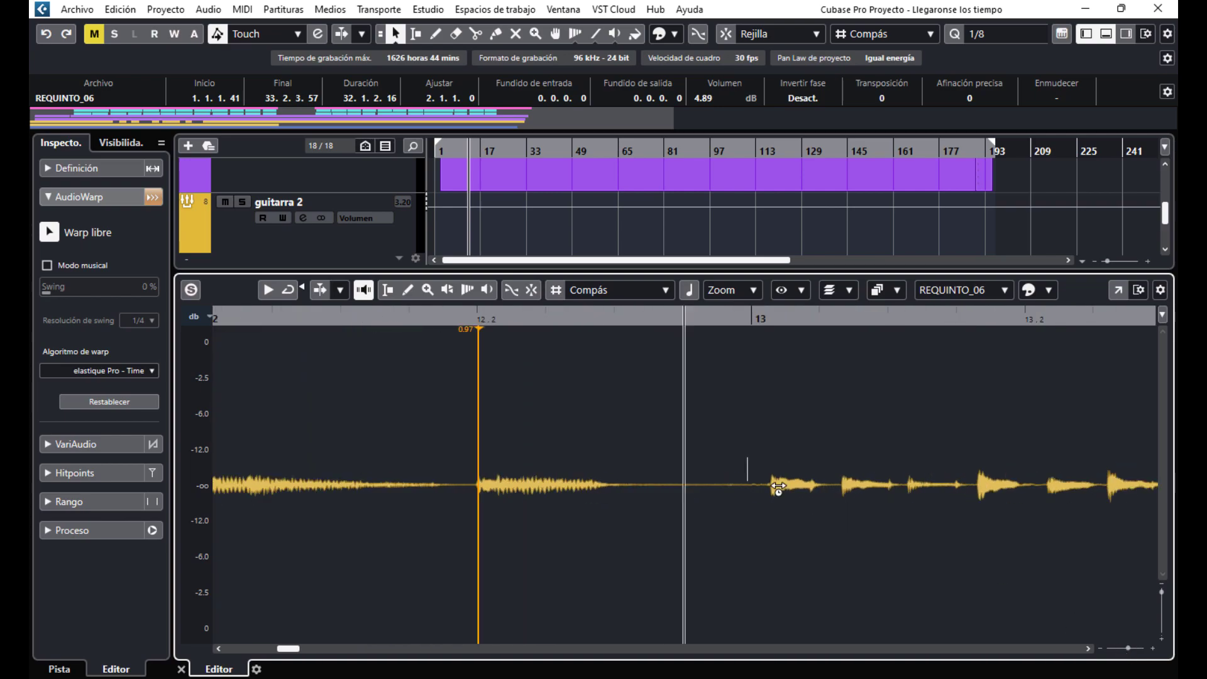
pyautogui.moveTo(778, 486)
pyautogui.mouseDown()
pyautogui.moveTo(761, 485)
pyautogui.moveTo(898, 486)
pyautogui.mouseUp()
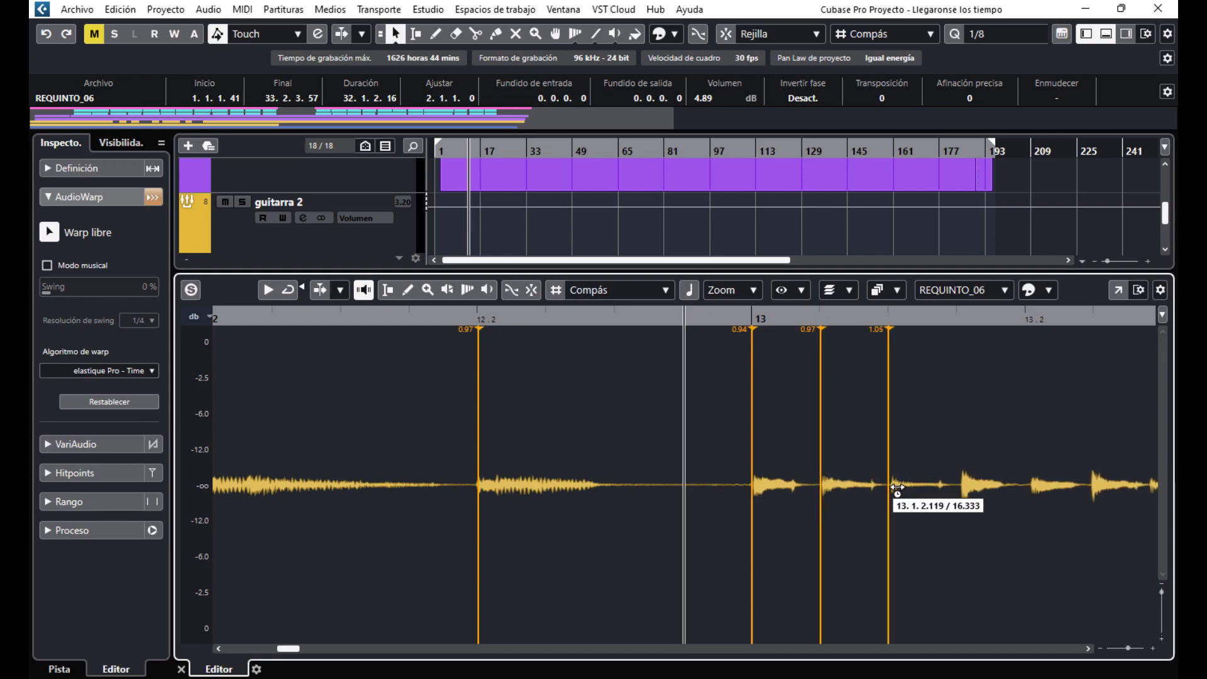
# - Warp the next three notes around beat 13.2 onto the grid and check the timing by playback
pyautogui.moveTo(971, 490); pyautogui.dragTo(1100, 493)
pyautogui.click(571, 320)
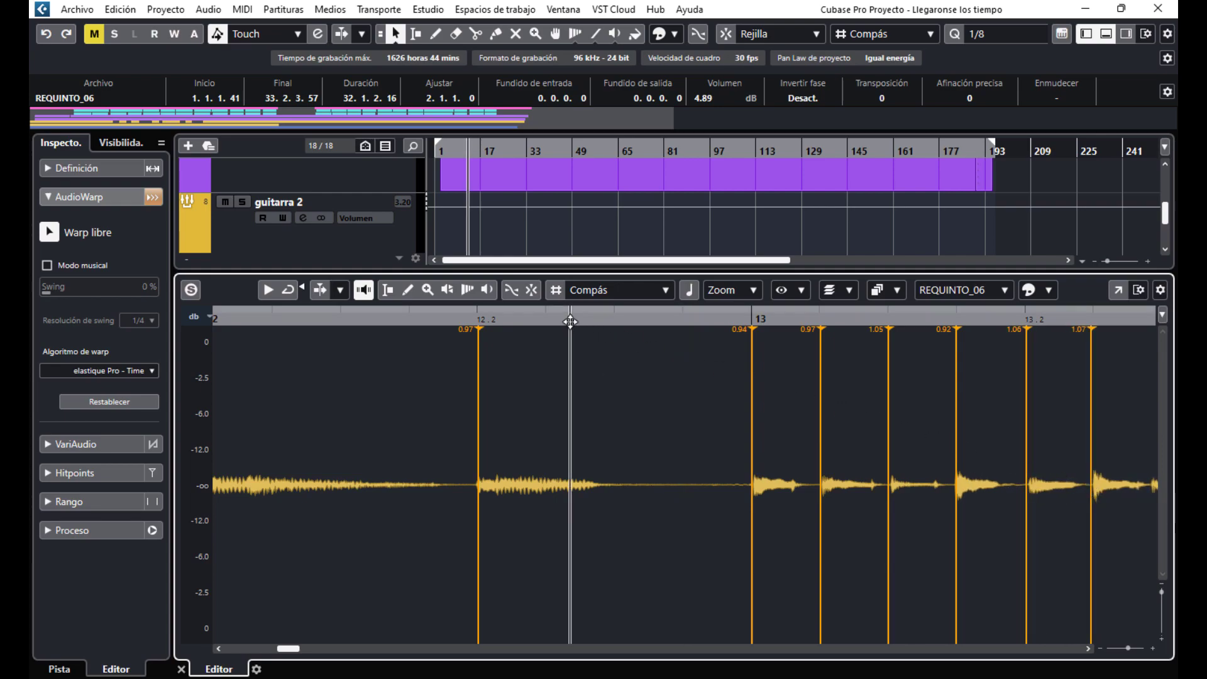
pyautogui.press('space')
# - Add warp markers to the last two notes of bar 13, the bar 14 downbeat and the note following it
pyautogui.click(1090, 650)
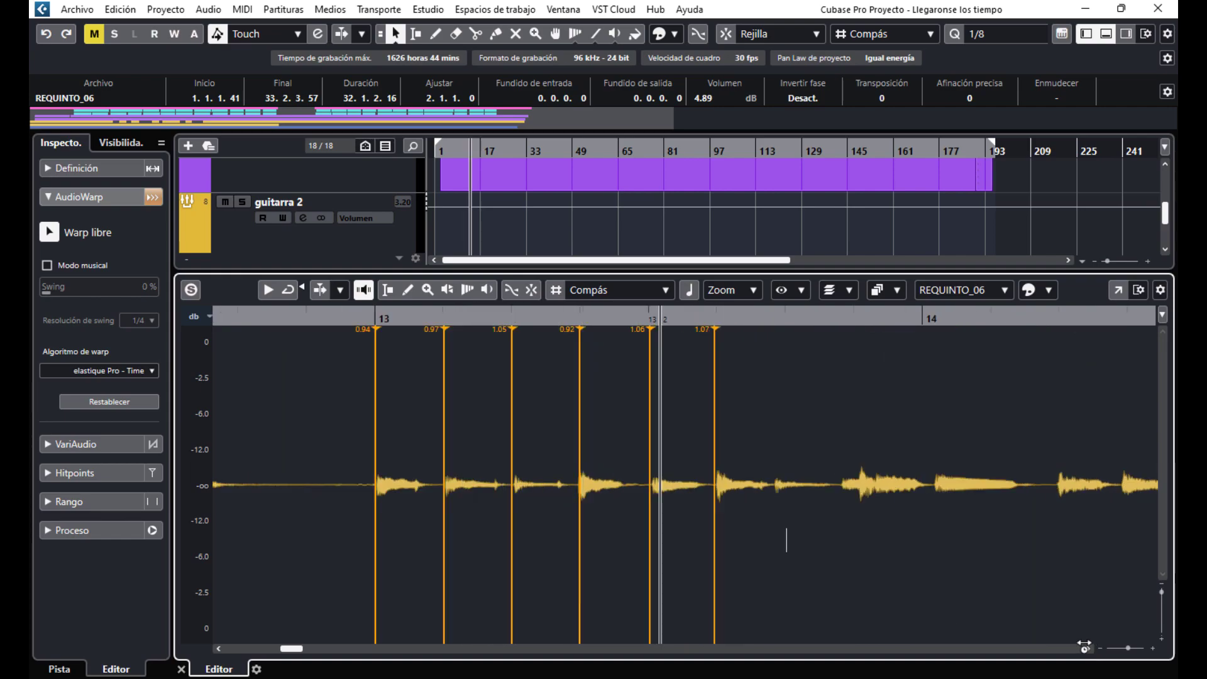
pyautogui.moveTo(779, 491); pyautogui.dragTo(856, 494)
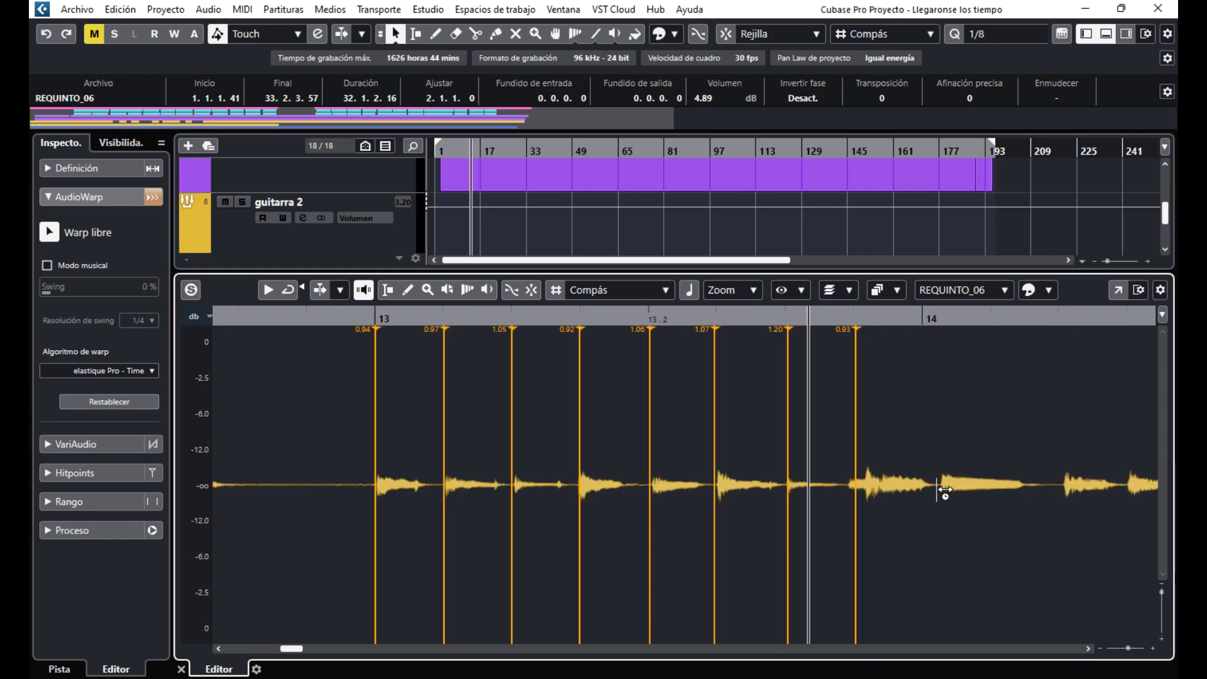
pyautogui.moveTo(932, 490); pyautogui.dragTo(925, 487)
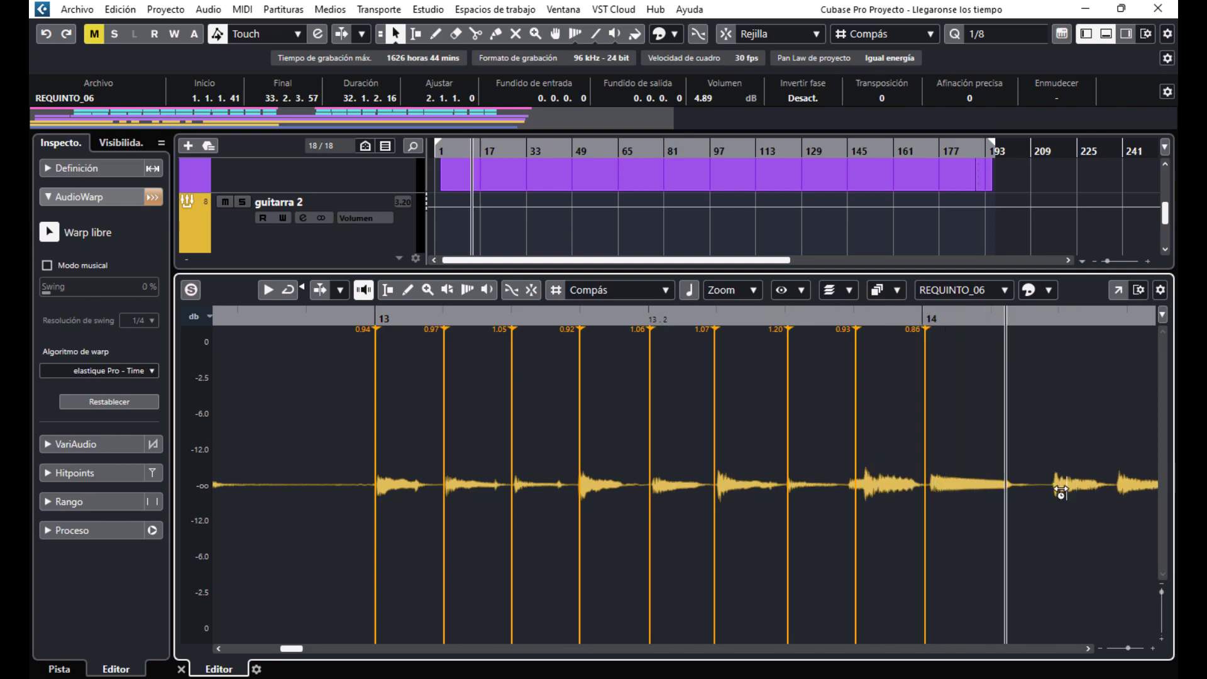
pyautogui.moveTo(1054, 493); pyautogui.dragTo(1060, 493)
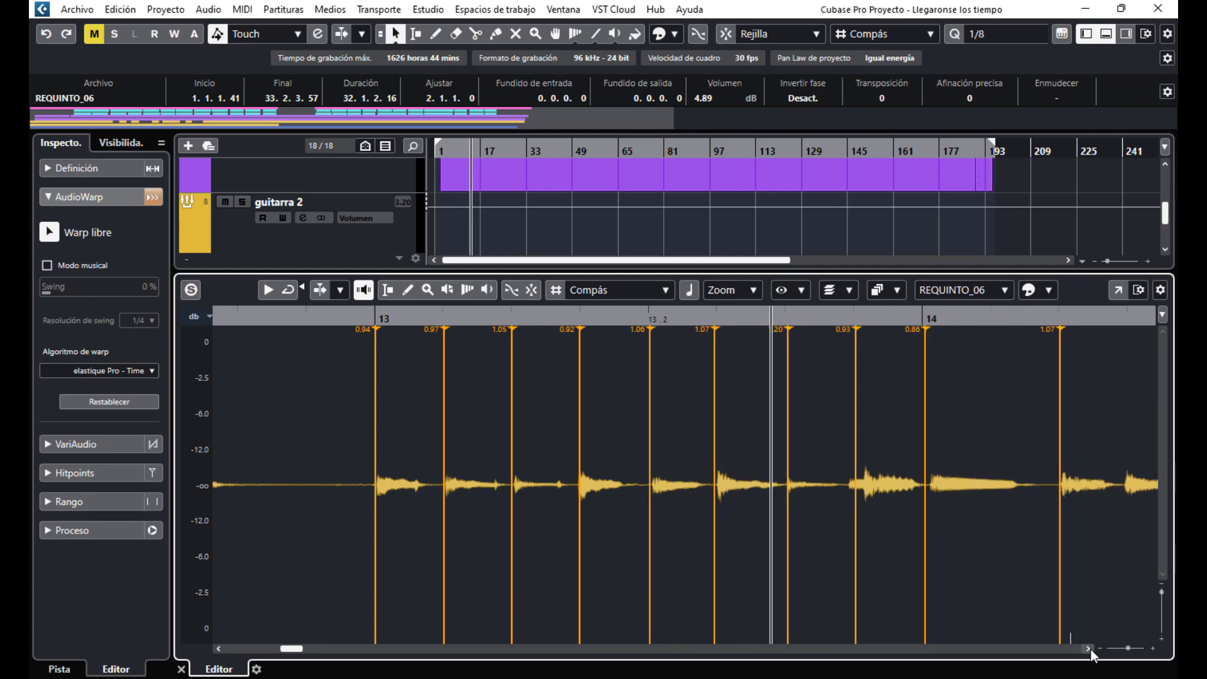
# - Add warp markers to the remaining notes of bar 14, from just before beat 14.2 through the bar 15 downbeat
pyautogui.moveTo(749, 489); pyautogui.dragTo(751, 491)
pyautogui.moveTo(836, 489); pyautogui.dragTo(891, 489)
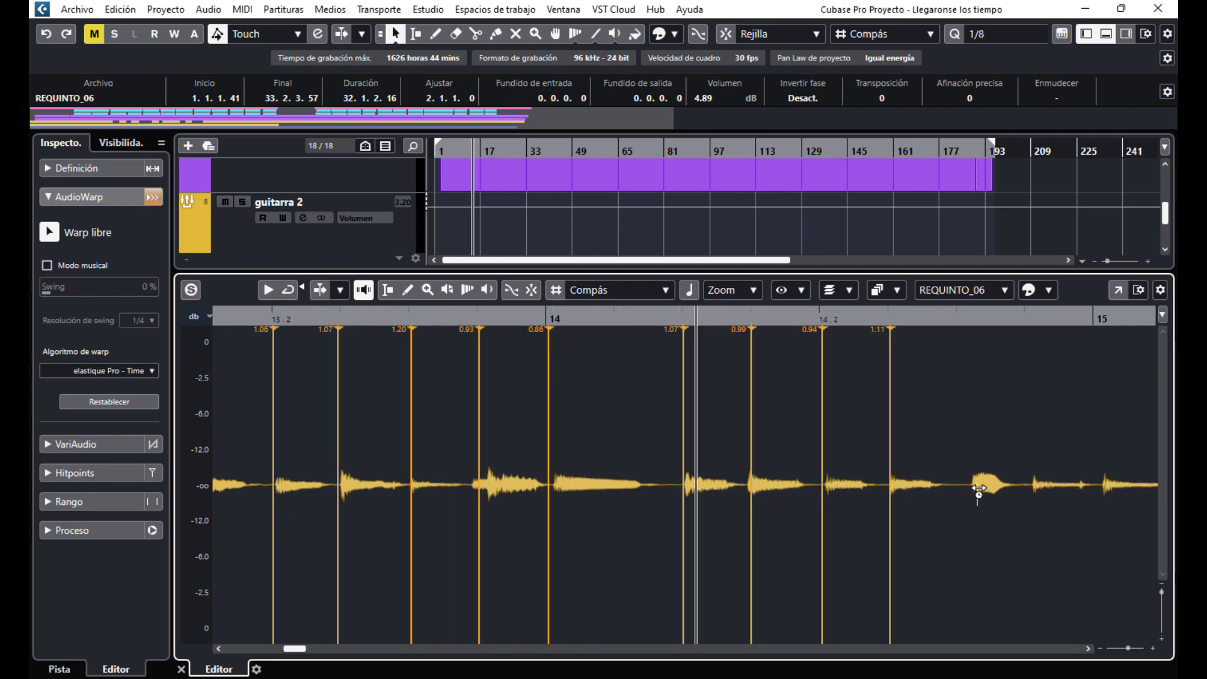
pyautogui.moveTo(978, 489)
pyautogui.mouseDown()
pyautogui.moveTo(959, 491)
pyautogui.moveTo(1025, 490)
pyautogui.mouseUp()
pyautogui.moveTo(1103, 490); pyautogui.dragTo(1102, 489)
# - Add warp markers to the remaining bar 15 notes, the bar 16 downbeat and the two notes up to beat 16.2
pyautogui.click(1088, 649)
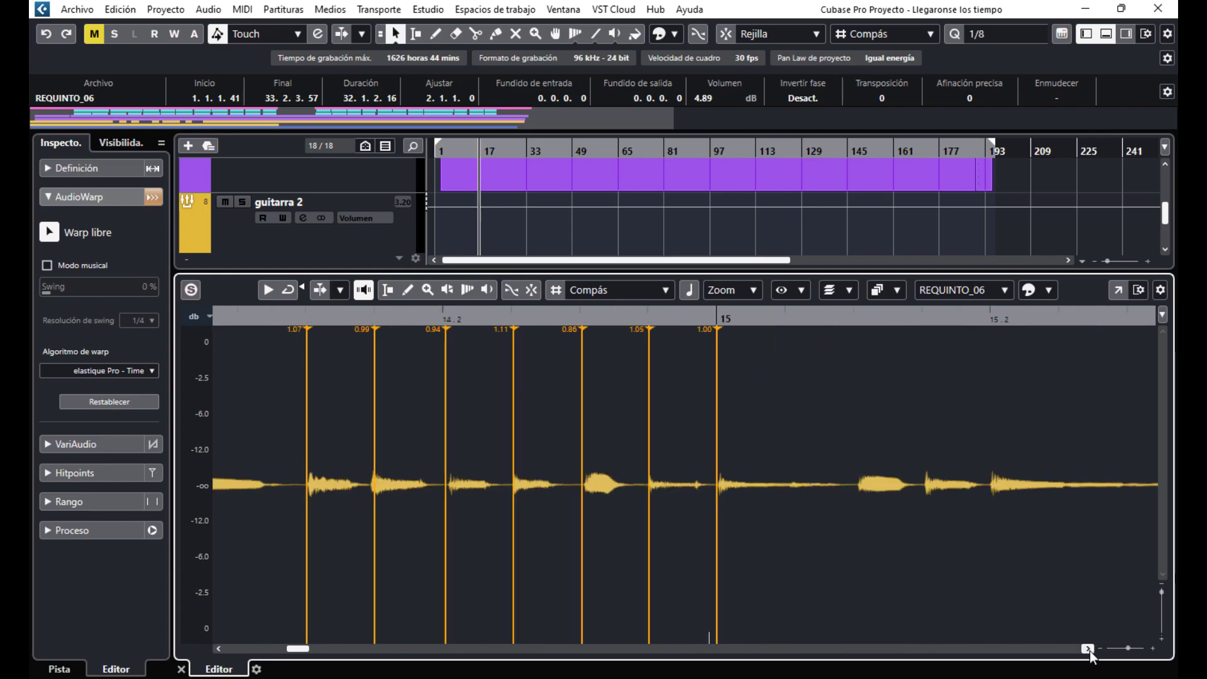
pyautogui.moveTo(868, 489); pyautogui.dragTo(996, 489)
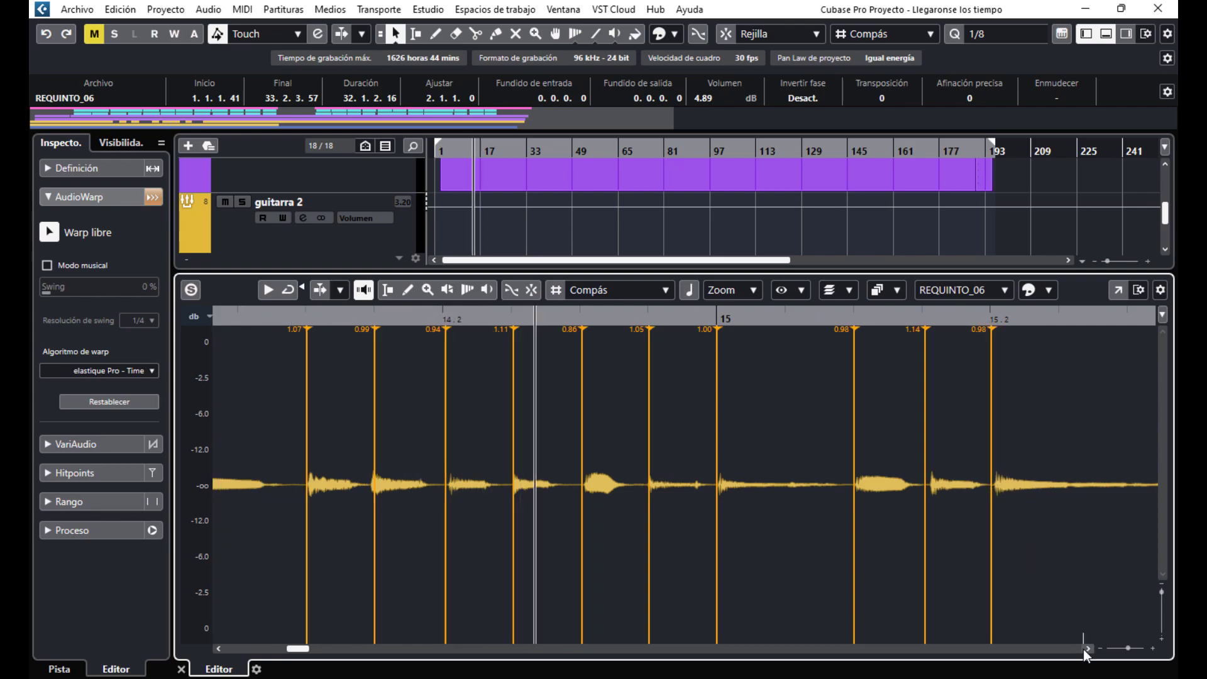
pyautogui.click(1088, 649)
pyautogui.click(640, 490)
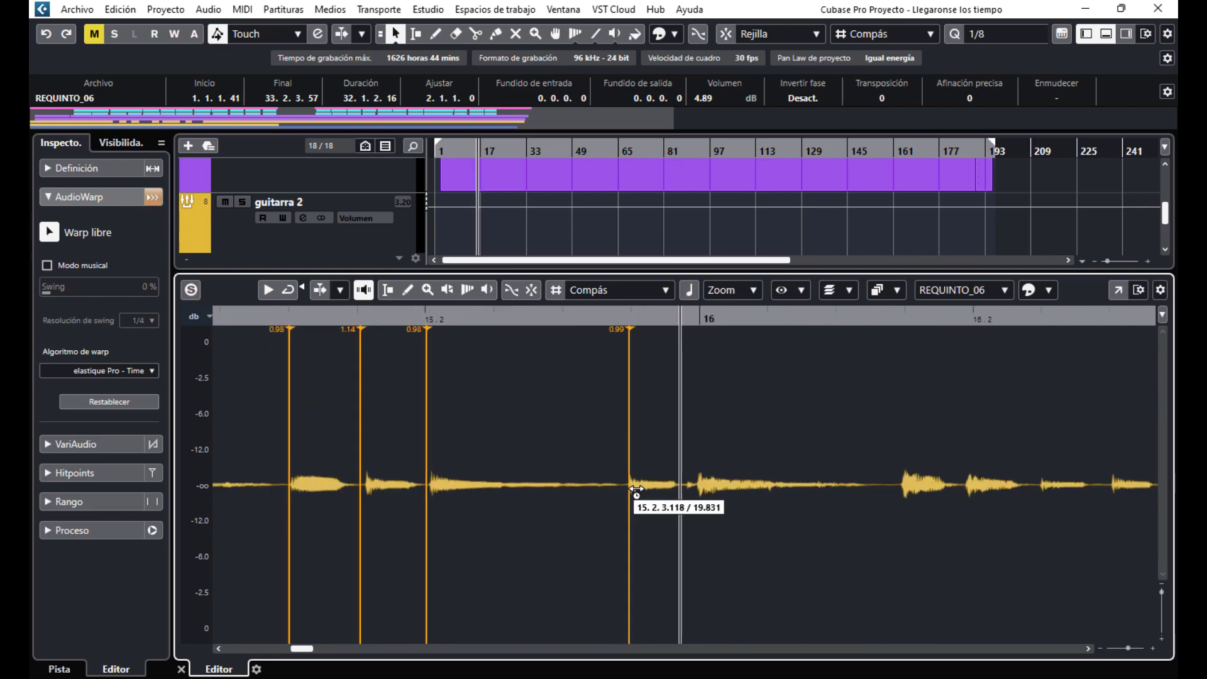
pyautogui.click(707, 494)
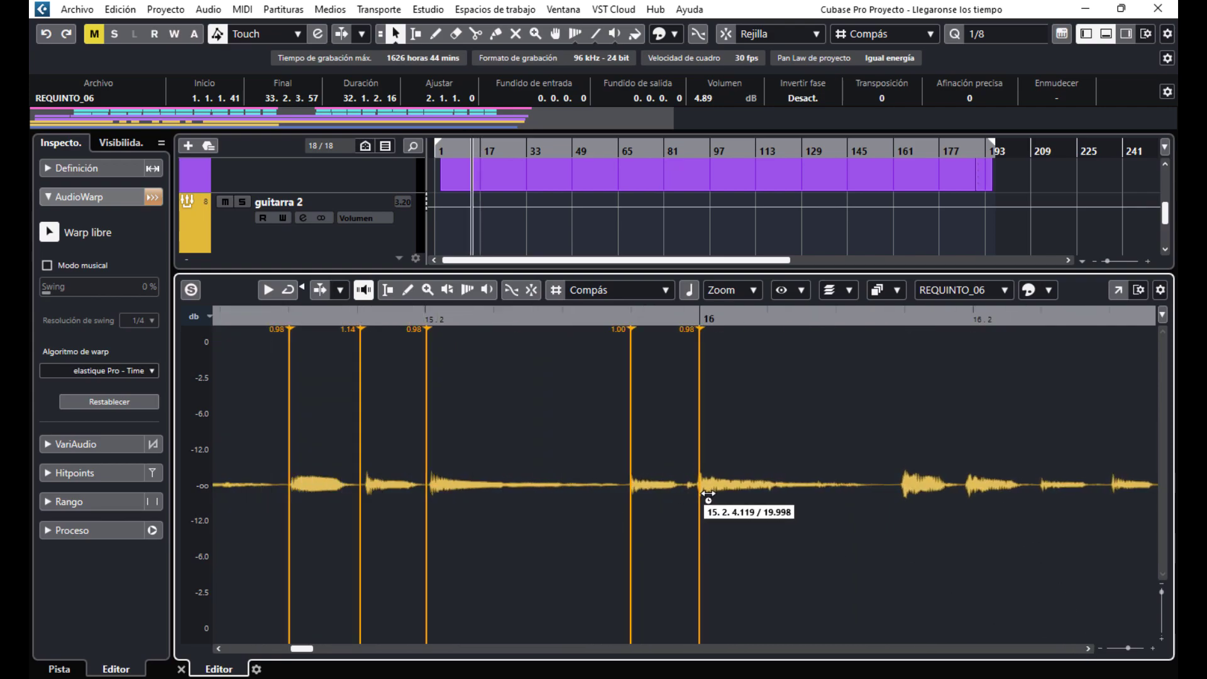
pyautogui.click(906, 490)
pyautogui.click(978, 491)
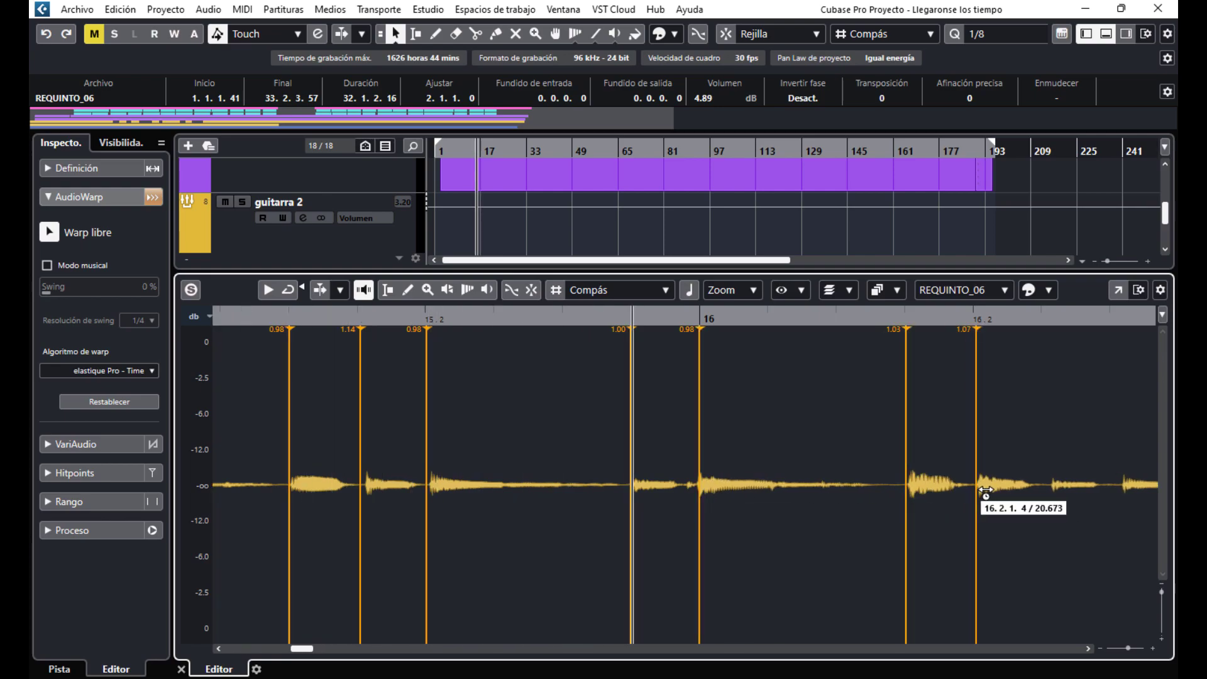
# - Add warp markers to the notes after beat 16.2 through the bar 17 downbeat, checking the timing by playback
pyautogui.press('space')
pyautogui.click(1088, 648)
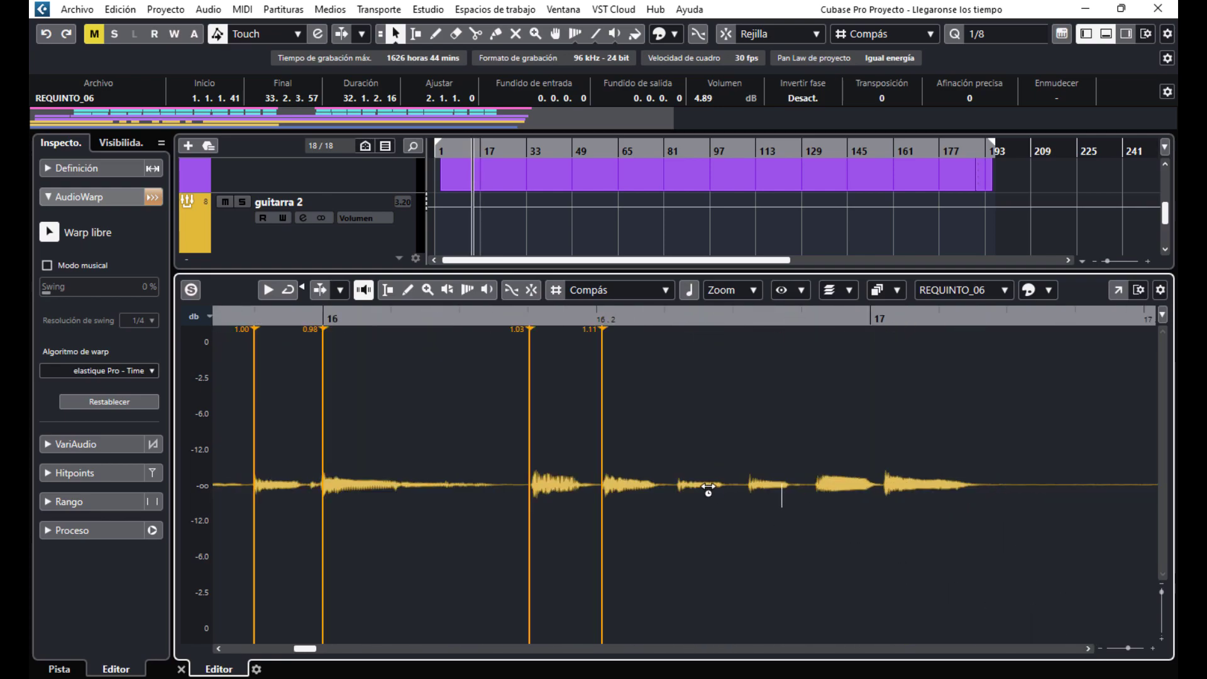
pyautogui.moveTo(680, 488)
pyautogui.mouseDown()
pyautogui.moveTo(752, 497)
pyautogui.moveTo(737, 493)
pyautogui.mouseUp()
pyautogui.press('space')
pyautogui.moveTo(811, 489); pyautogui.dragTo(878, 489)
pyautogui.press('space')
# - Warp the notes at beat 17.2, just after it and at bar 18 onto the grid, and close the sample editor
pyautogui.click(1088, 650)
pyautogui.click(1088, 650)
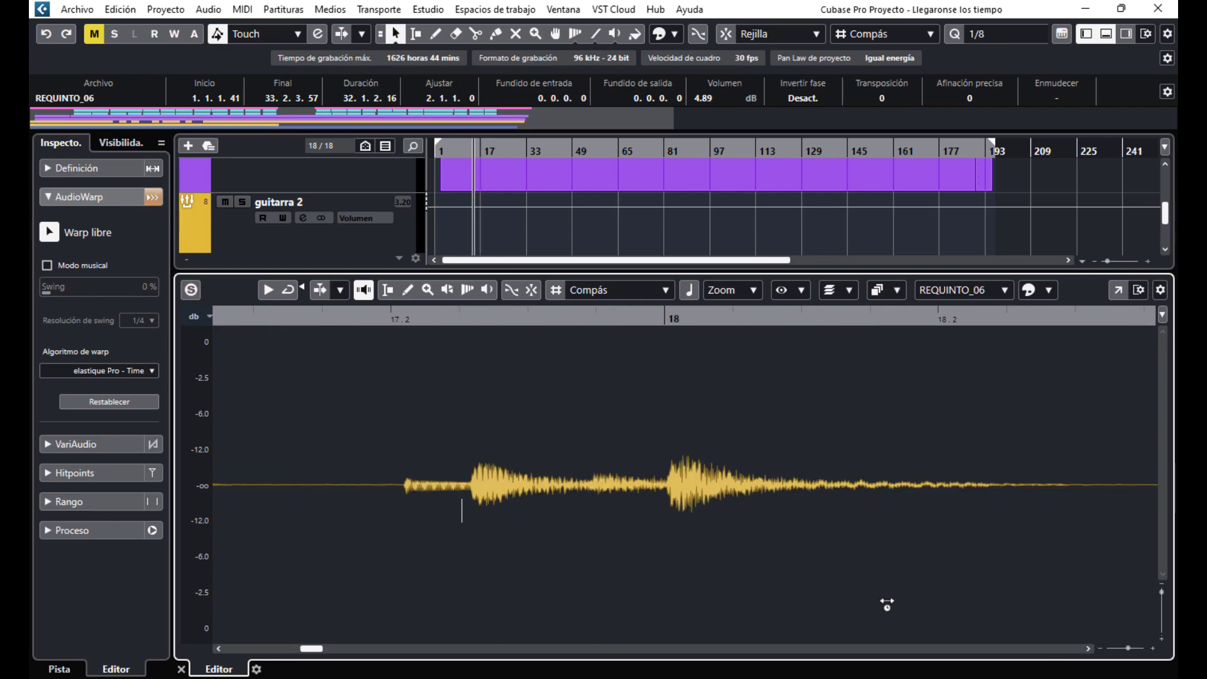
pyautogui.moveTo(405, 489); pyautogui.dragTo(395, 489)
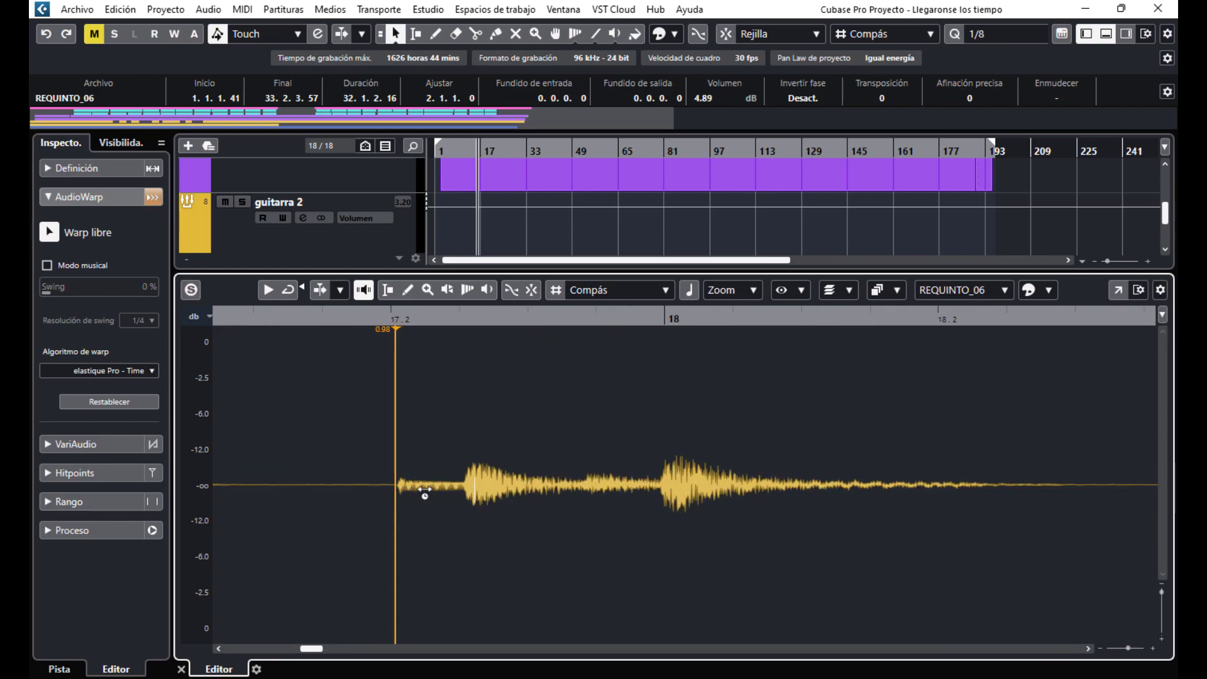
pyautogui.moveTo(477, 487); pyautogui.dragTo(462, 489)
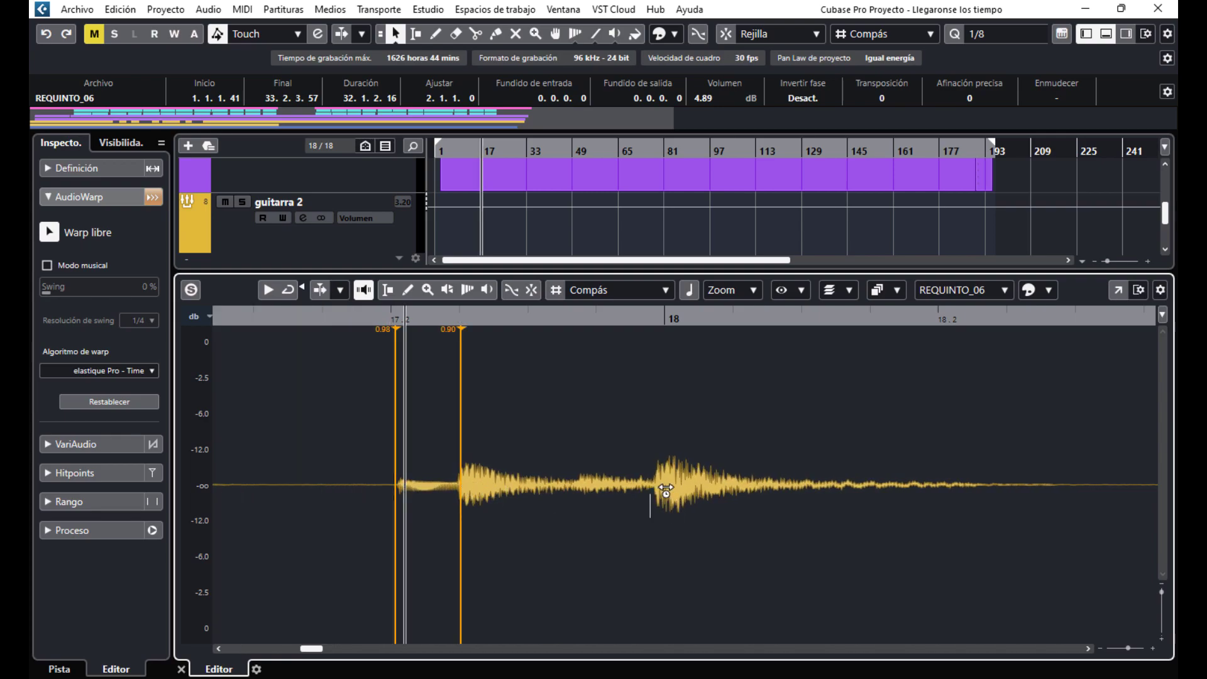
pyautogui.moveTo(666, 490); pyautogui.dragTo(666, 489)
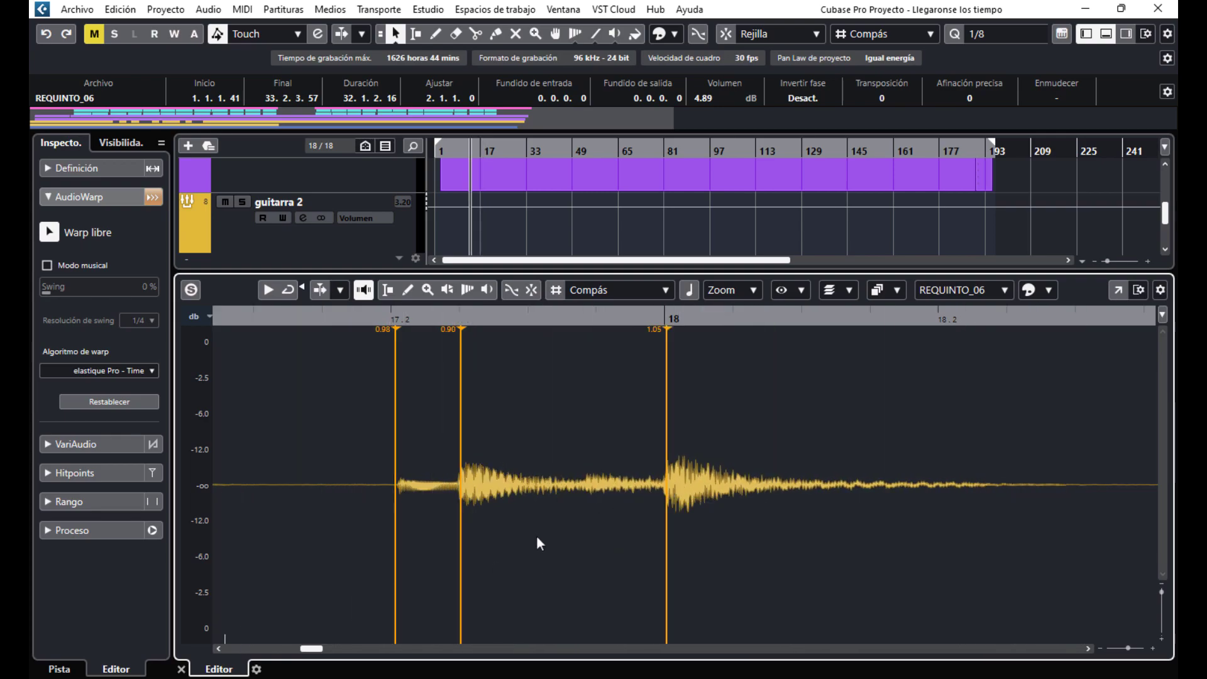
pyautogui.click(181, 669)
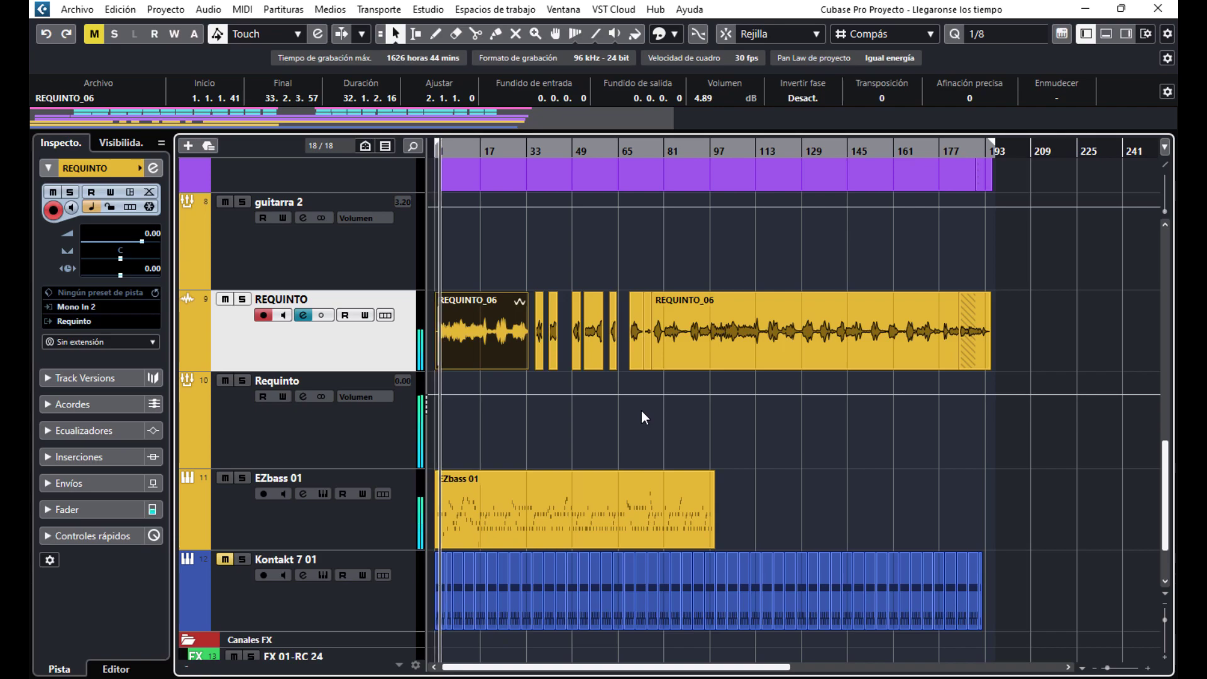
# - Examine the notes of the EZbass 01 part against the bar grid in its editor, and return to the zoomed-in arrangement
pyautogui.doubleClick(530, 491)
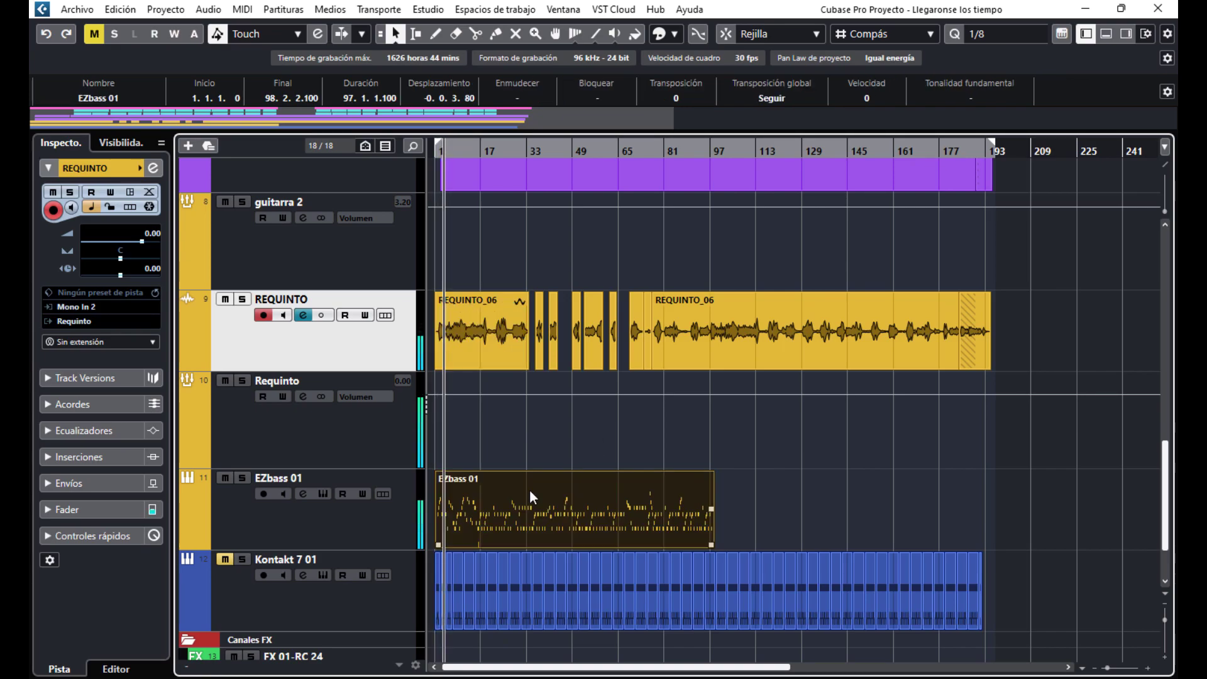
pyautogui.scroll(5, 1121, 650)
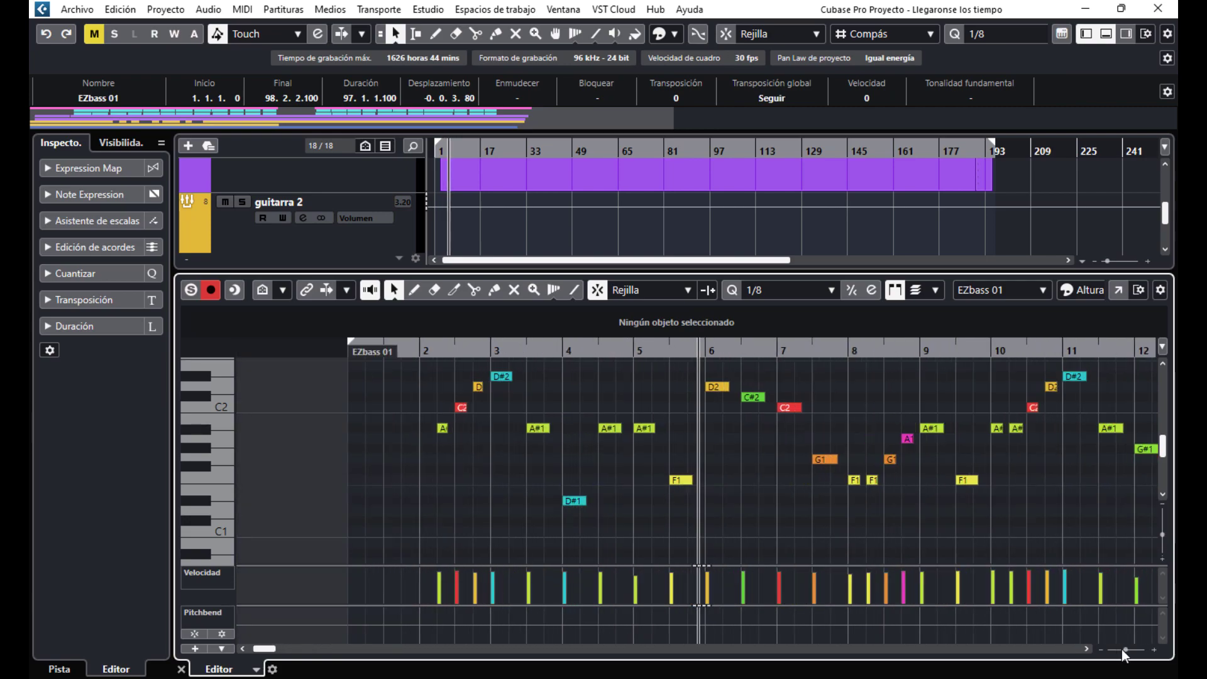
pyautogui.scroll(-2, 1123, 650)
pyautogui.scroll(1, 811, 497)
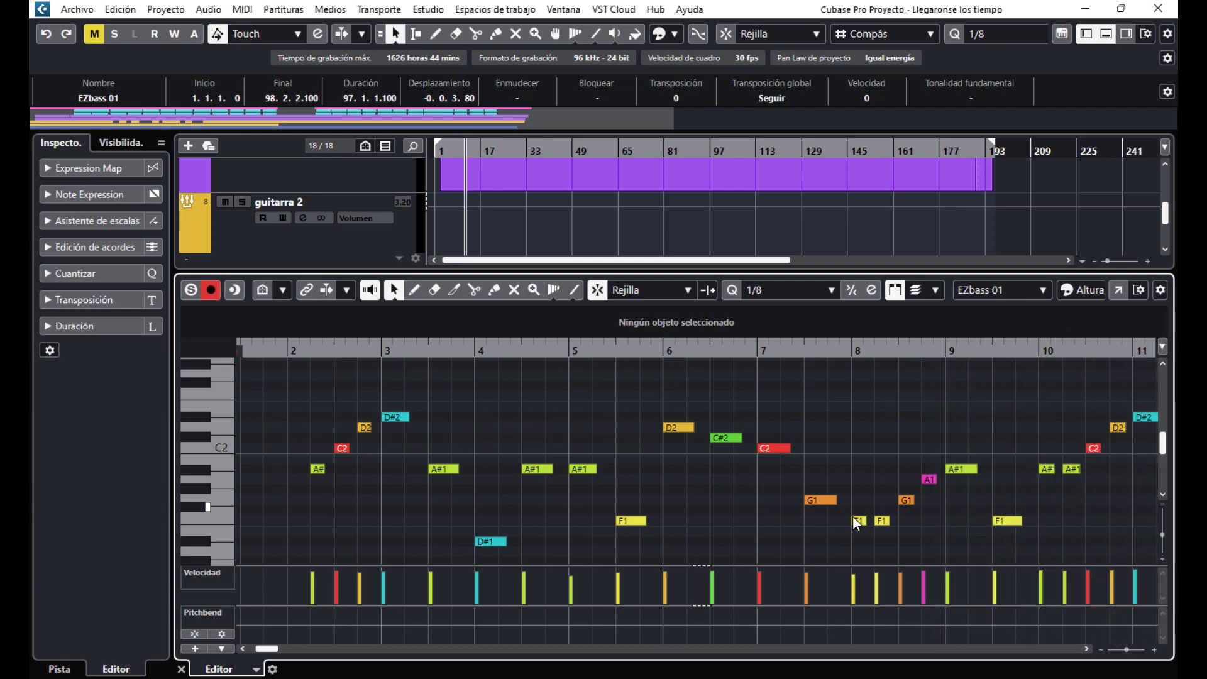
pyautogui.press('g')
pyautogui.press('g')
pyautogui.press('g')
pyautogui.press('g')
pyautogui.press('g')
pyautogui.press('g')
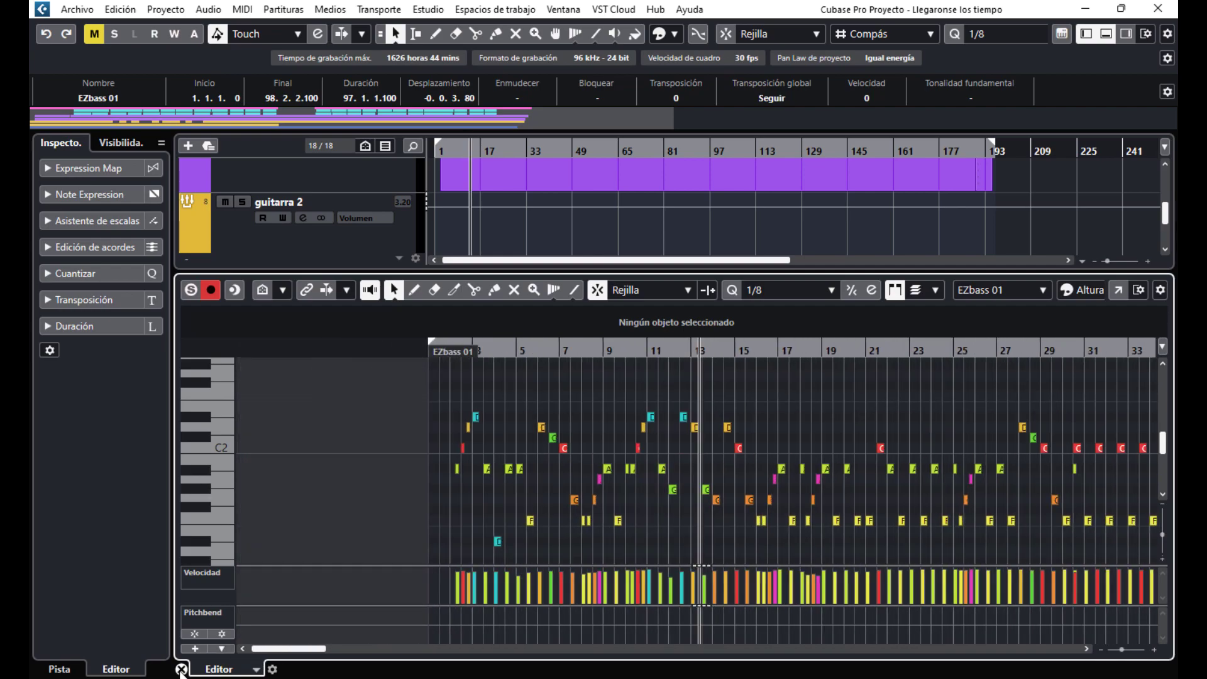
pyautogui.click(181, 669)
pyautogui.press('h')
pyautogui.press('h')
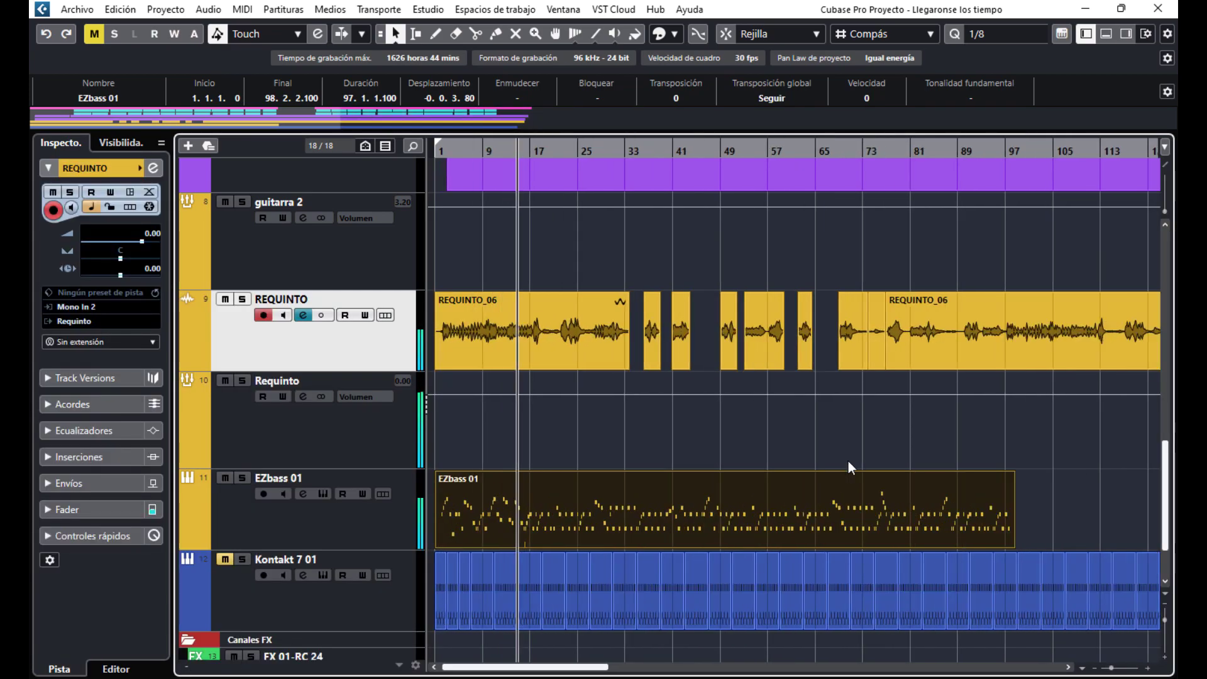